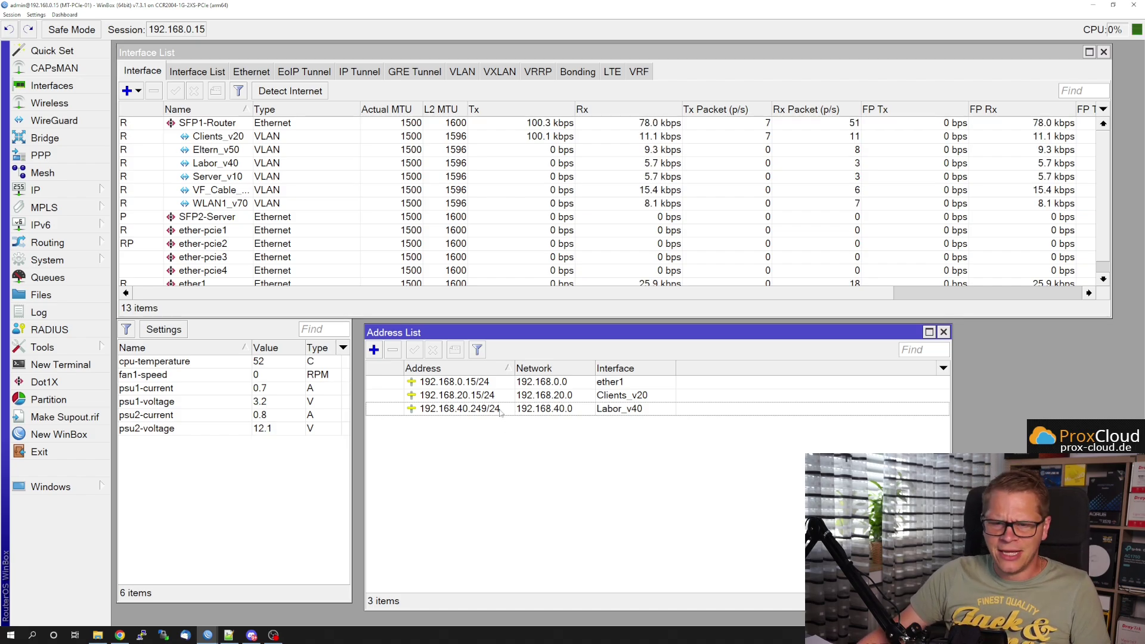
Locate Labor_v40 in the address list and the interface list, widening the interface list's Name column to show full names
{"action": "left_click", "coordinate": [500, 411]}
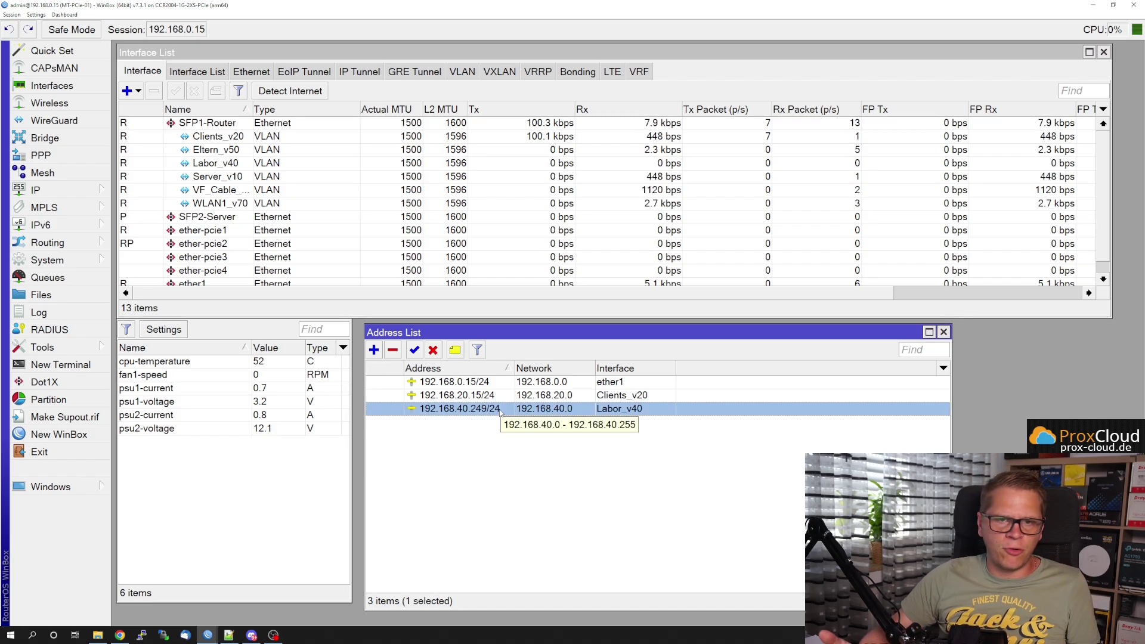
{"action": "left_click_drag", "start_coordinate": [255, 112], "coordinate": [314, 112]}
{"action": "left_click", "coordinate": [239, 164]}
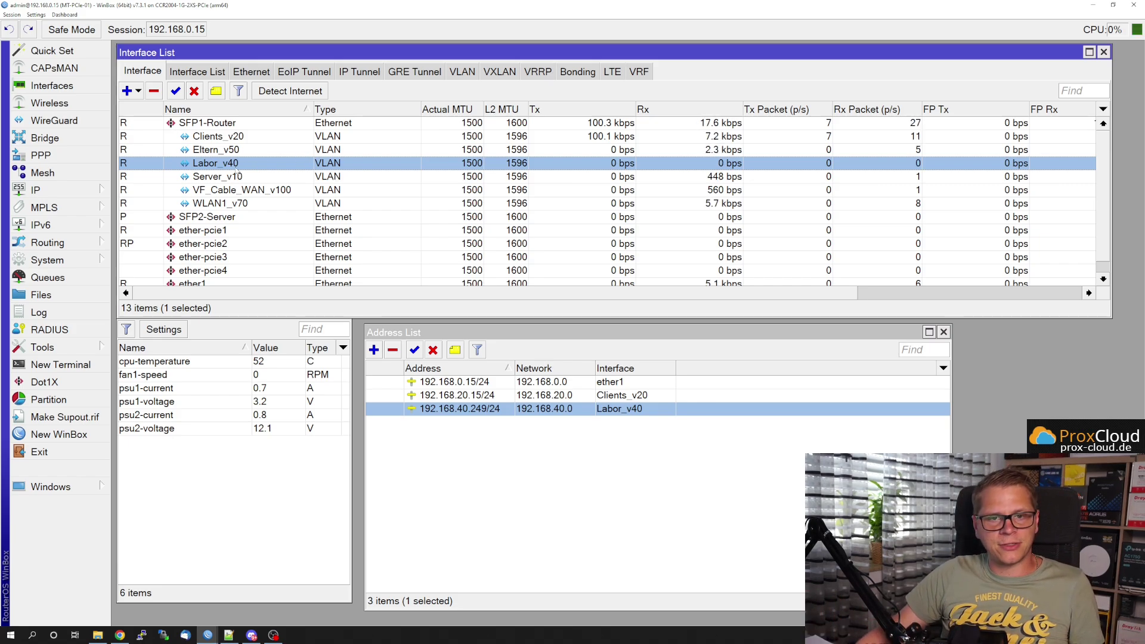
Review the VLAN settings of Labor_v40, close them unchanged, and return to the full interface list to check its parent port SFP1-Router
{"action": "left_click", "coordinate": [463, 72]}
{"action": "double_click", "coordinate": [206, 150]}
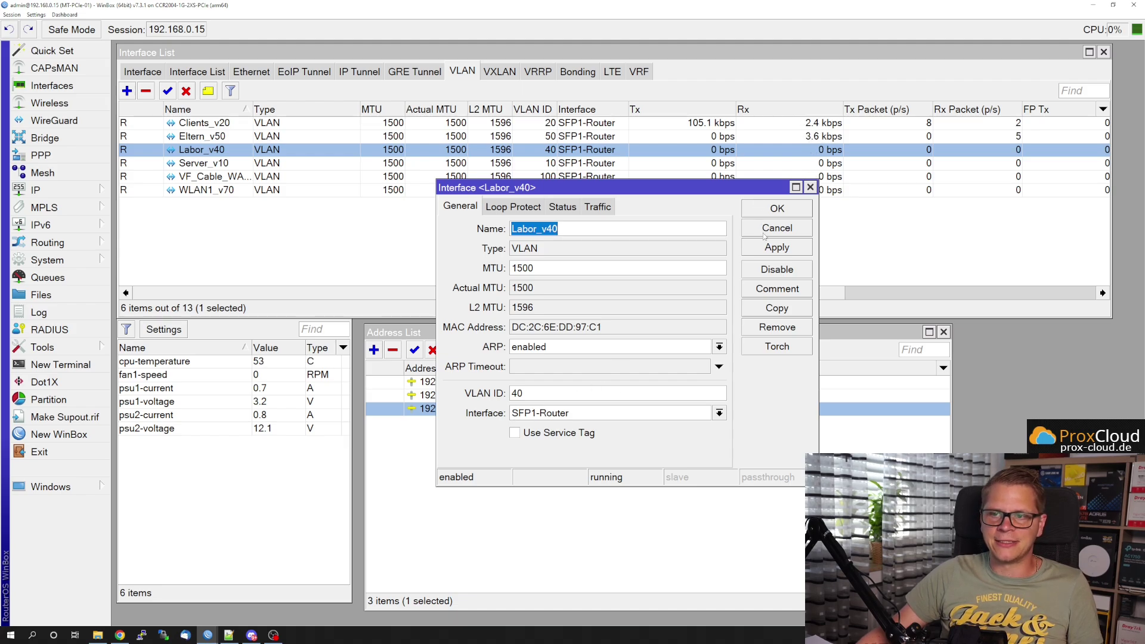
{"action": "key", "text": "Escape"}
{"action": "left_click", "coordinate": [143, 72]}
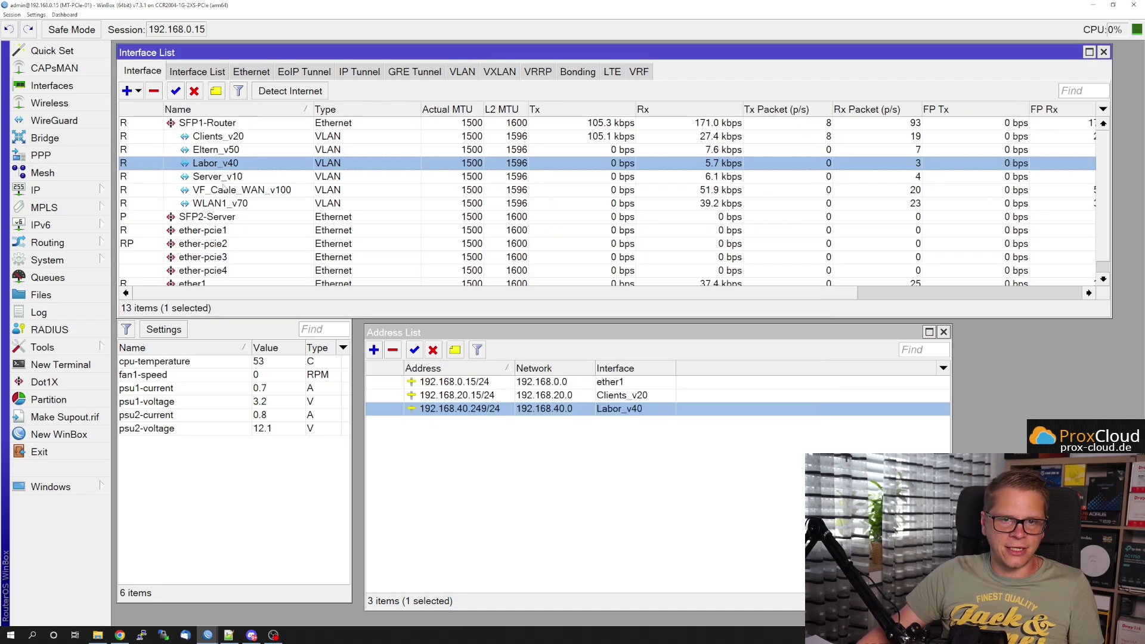
{"action": "left_click", "coordinate": [208, 123]}
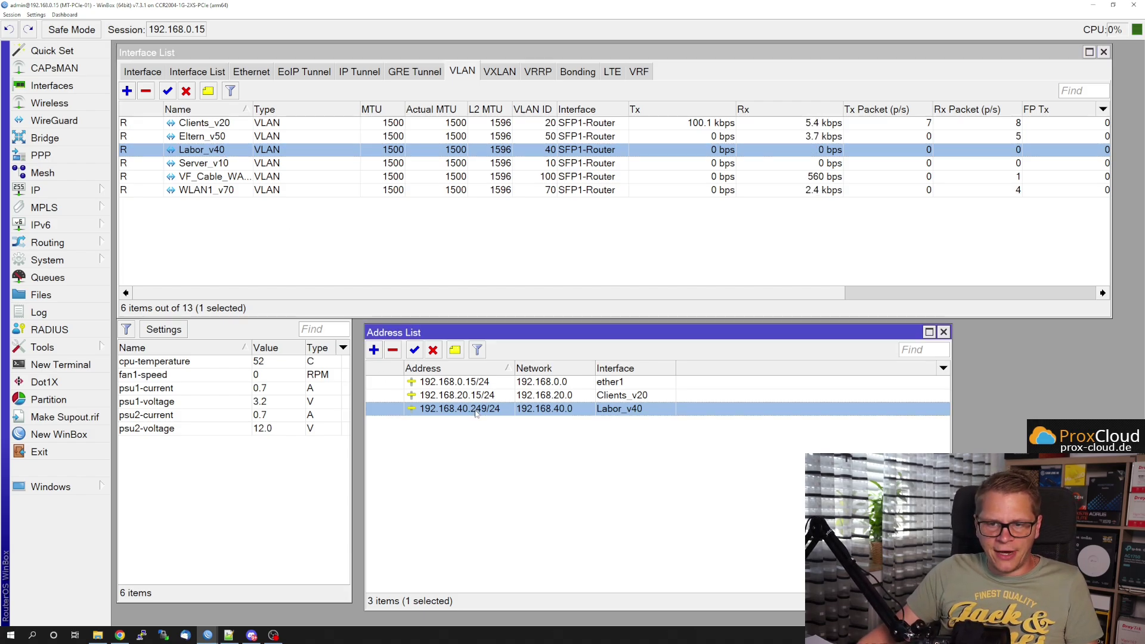
Move the address list up over the interface list and test the gateway by pinging 192.168.40.1, closing the ping tool when finished
{"action": "left_click", "coordinate": [510, 338]}
{"action": "left_click_drag", "start_coordinate": [510, 338], "coordinate": [458, 193]}
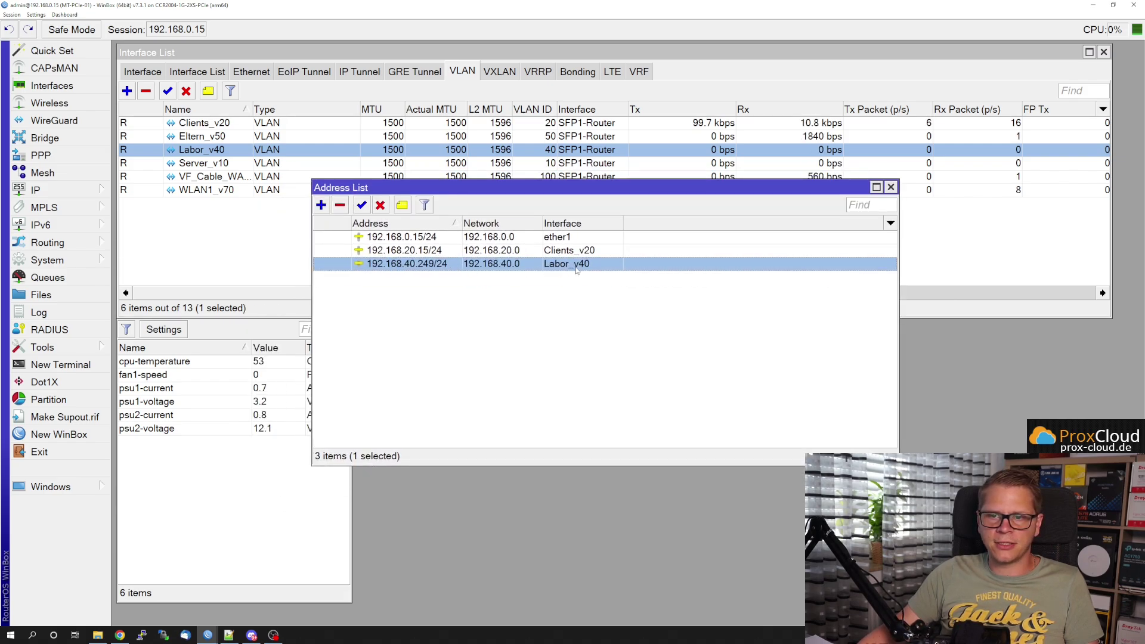
{"action": "left_click", "coordinate": [43, 347]}
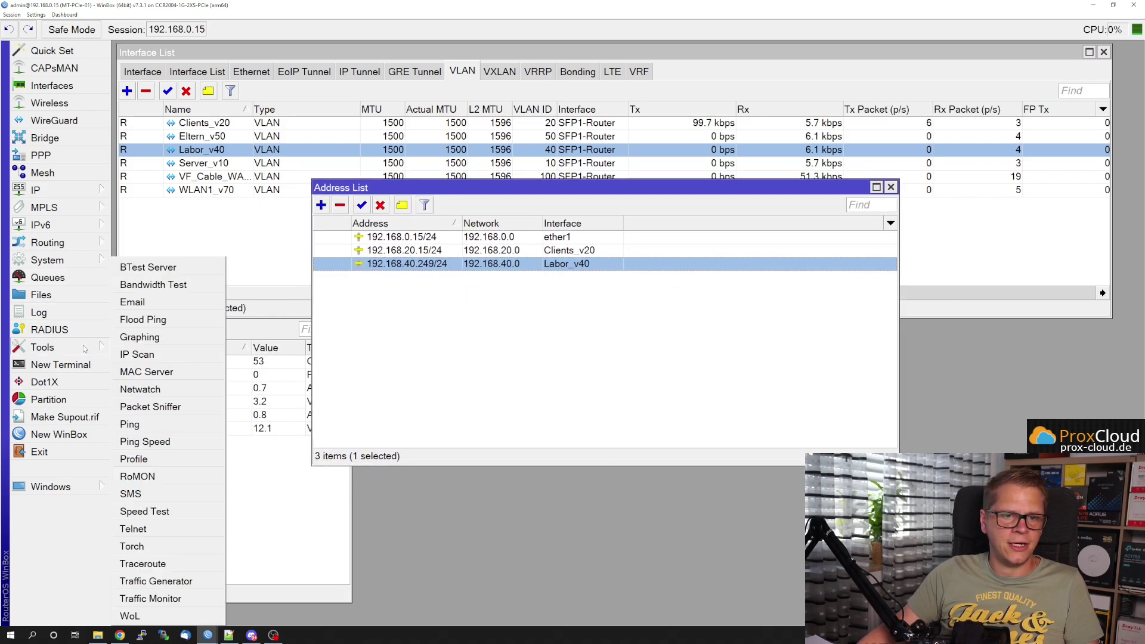
{"action": "left_click", "coordinate": [130, 424]}
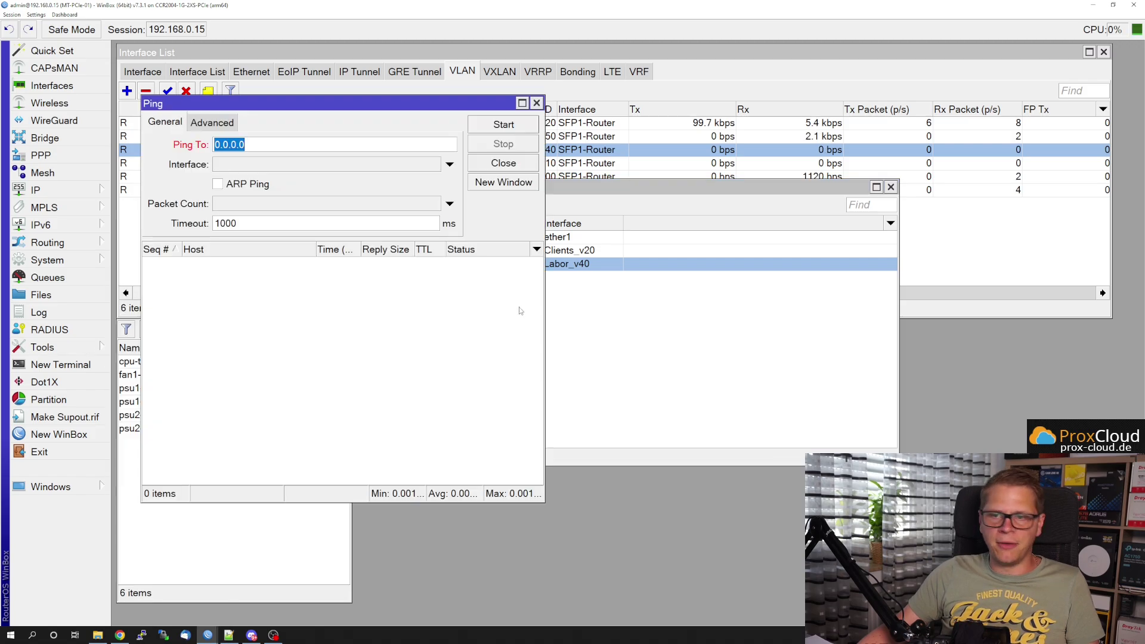
{"action": "type", "text": "192.168.40.1"}
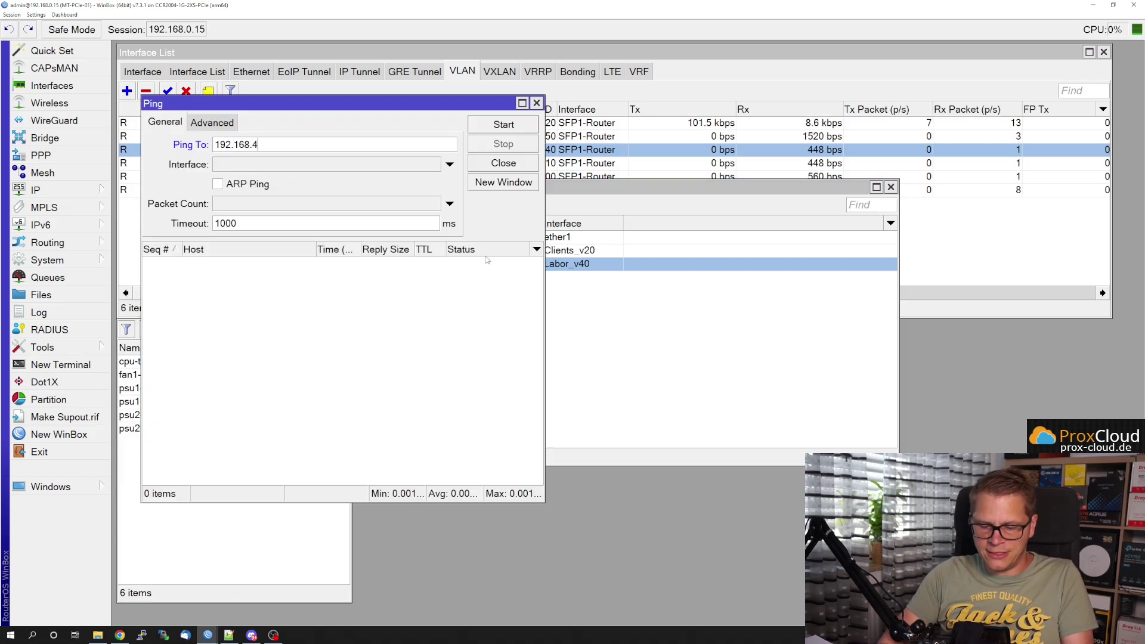
{"action": "left_click", "coordinate": [495, 127]}
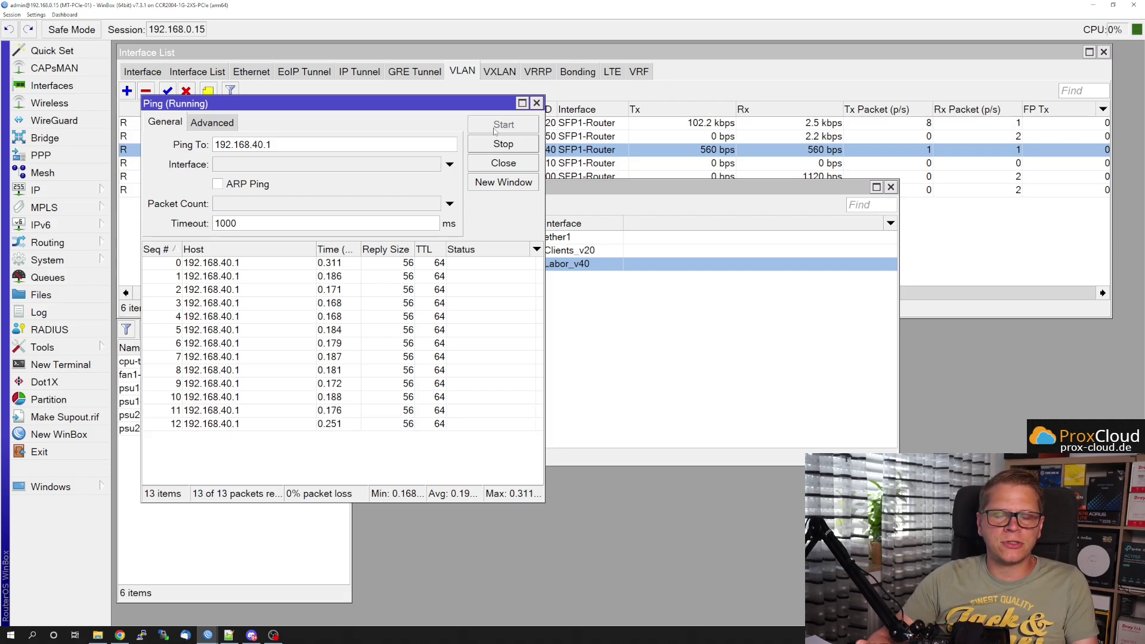
{"action": "left_click", "coordinate": [537, 103]}
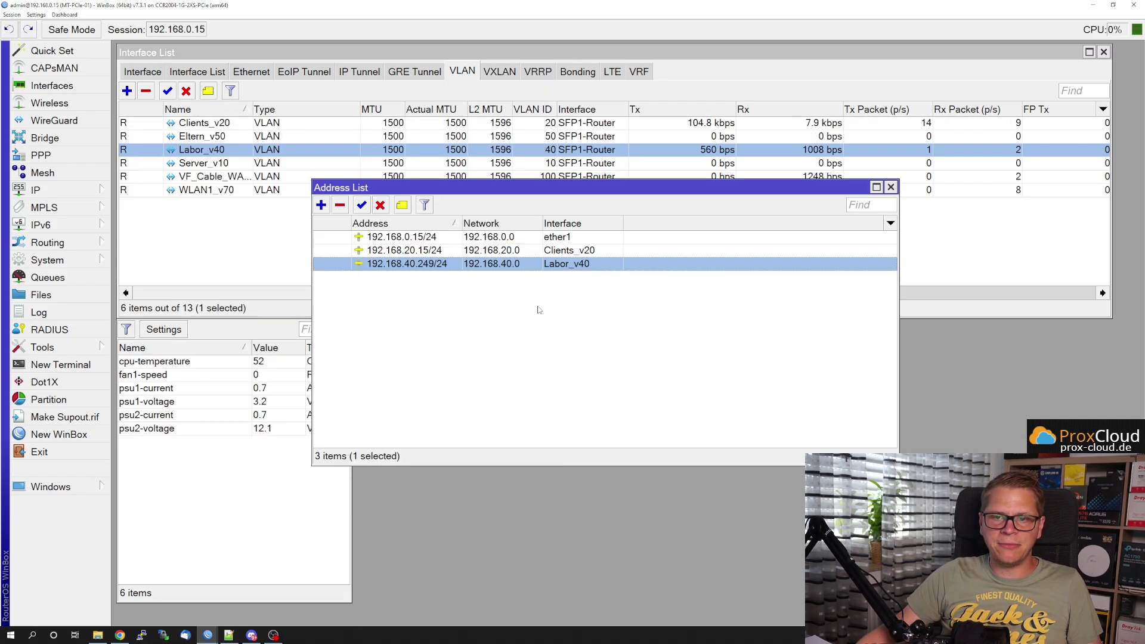
Open the IP route list and examine the default route and the 192.168.40.0/24 route, arranging the windows to keep the lists readable
{"action": "left_click", "coordinate": [538, 307]}
{"action": "left_click", "coordinate": [525, 267]}
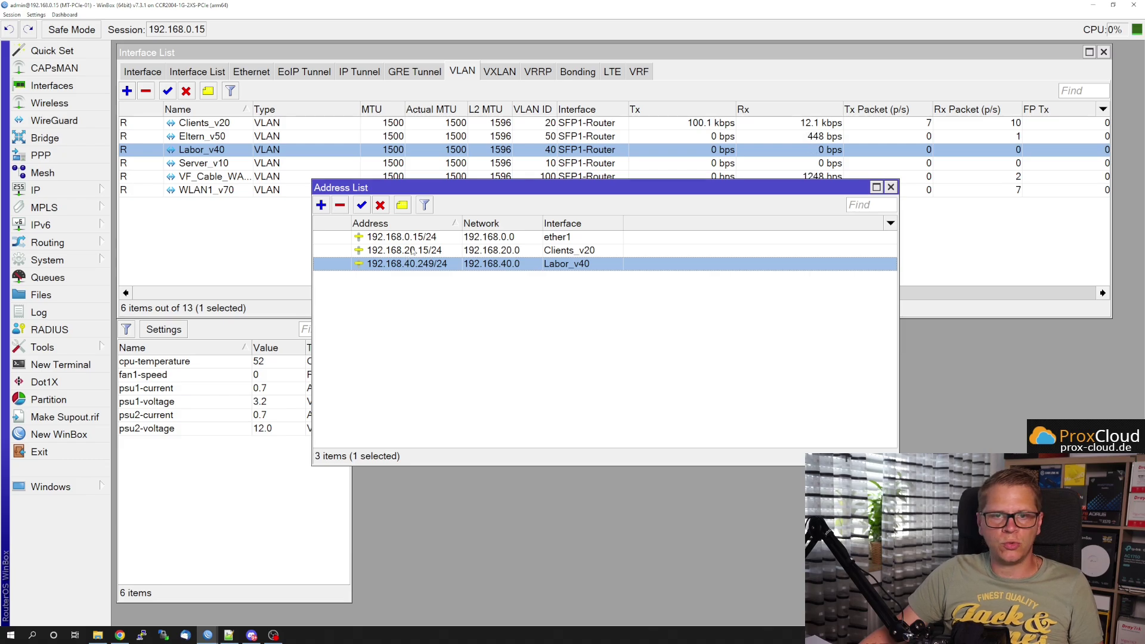
{"action": "left_click_drag", "start_coordinate": [385, 190], "coordinate": [444, 248]}
{"action": "left_click", "coordinate": [36, 190]}
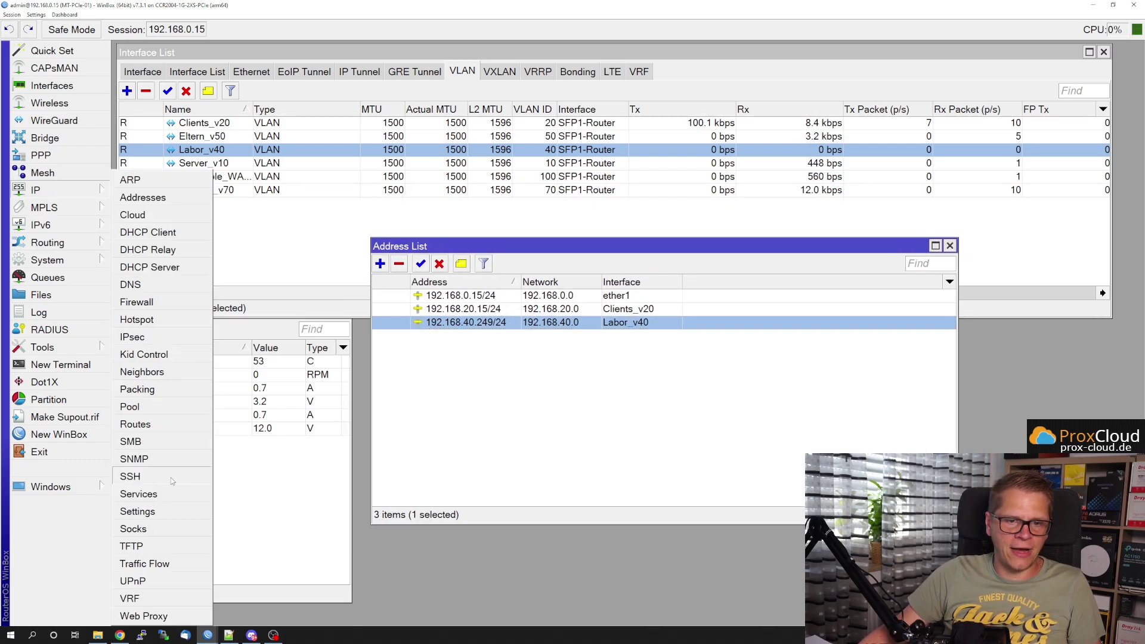
{"action": "left_click", "coordinate": [136, 425]}
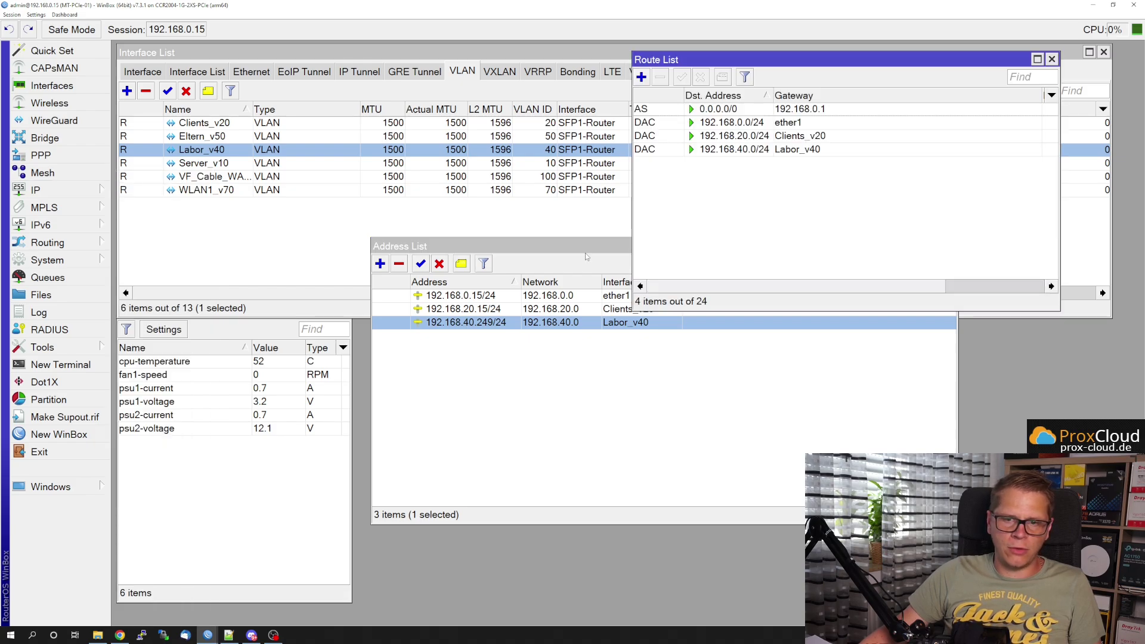
{"action": "left_click_drag", "start_coordinate": [841, 59], "coordinate": [339, 263]}
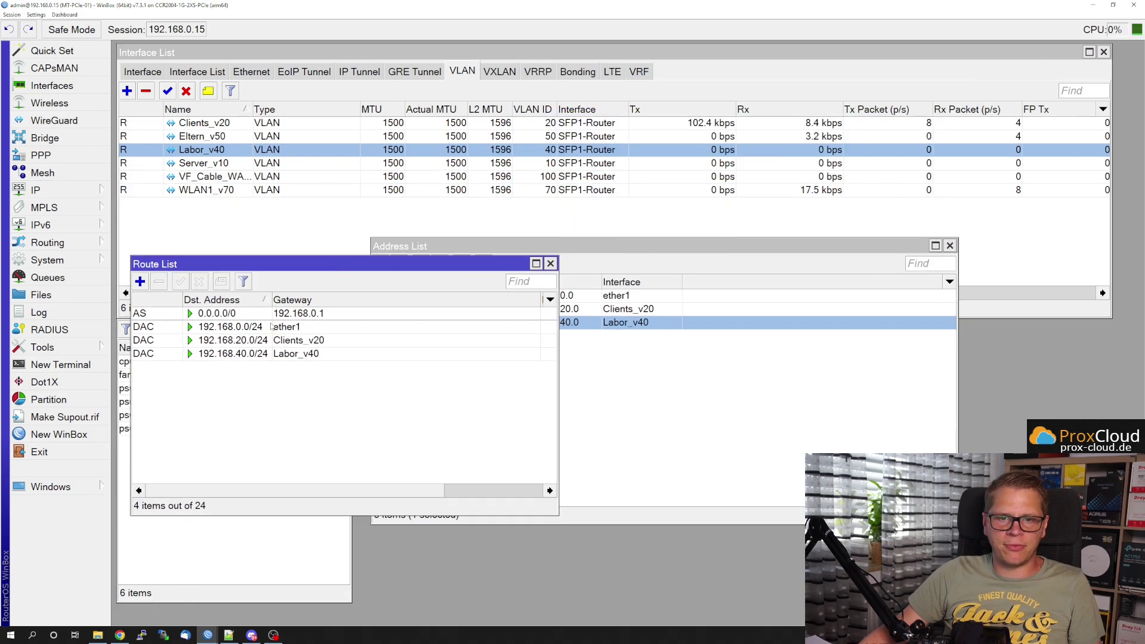
{"action": "left_click", "coordinate": [235, 317]}
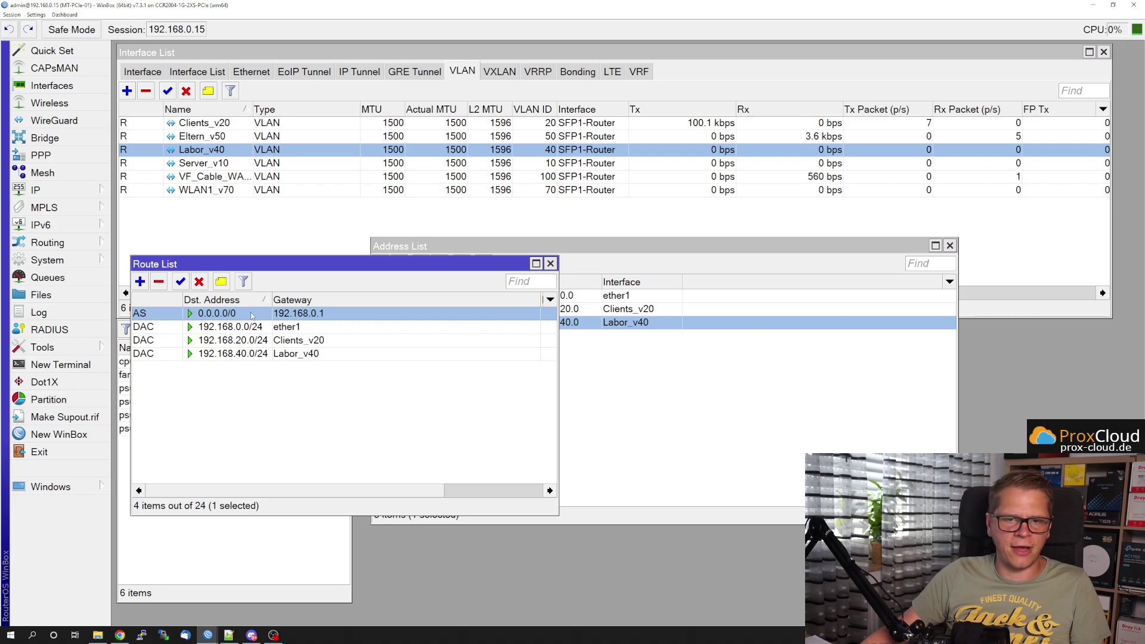
{"action": "left_click", "coordinate": [252, 354]}
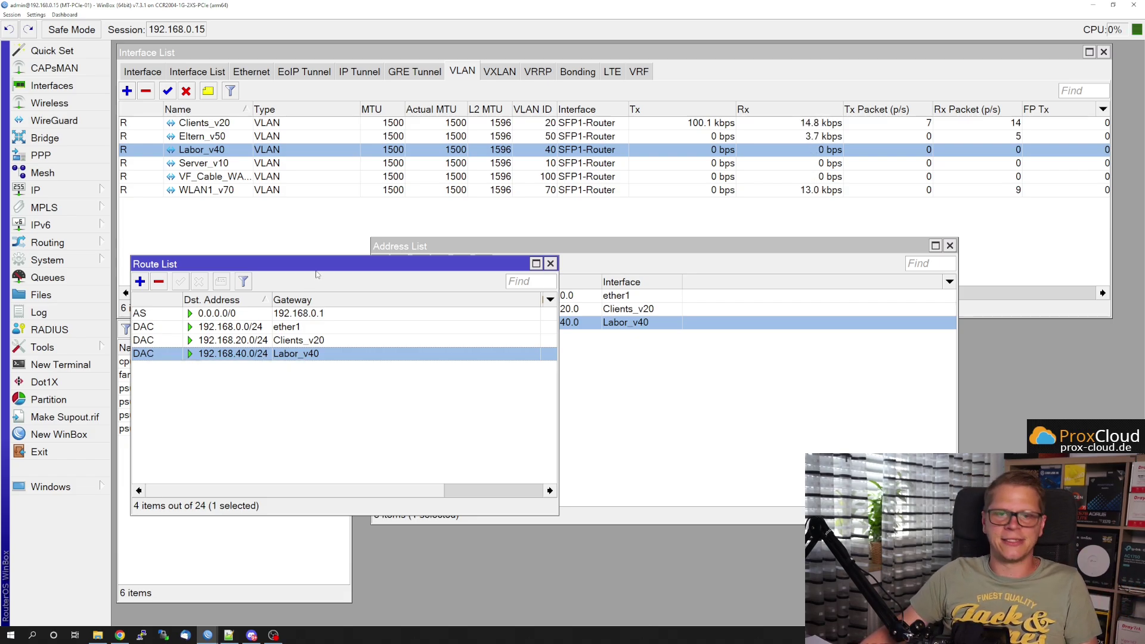
{"action": "left_click_drag", "start_coordinate": [317, 274], "coordinate": [400, 365]}
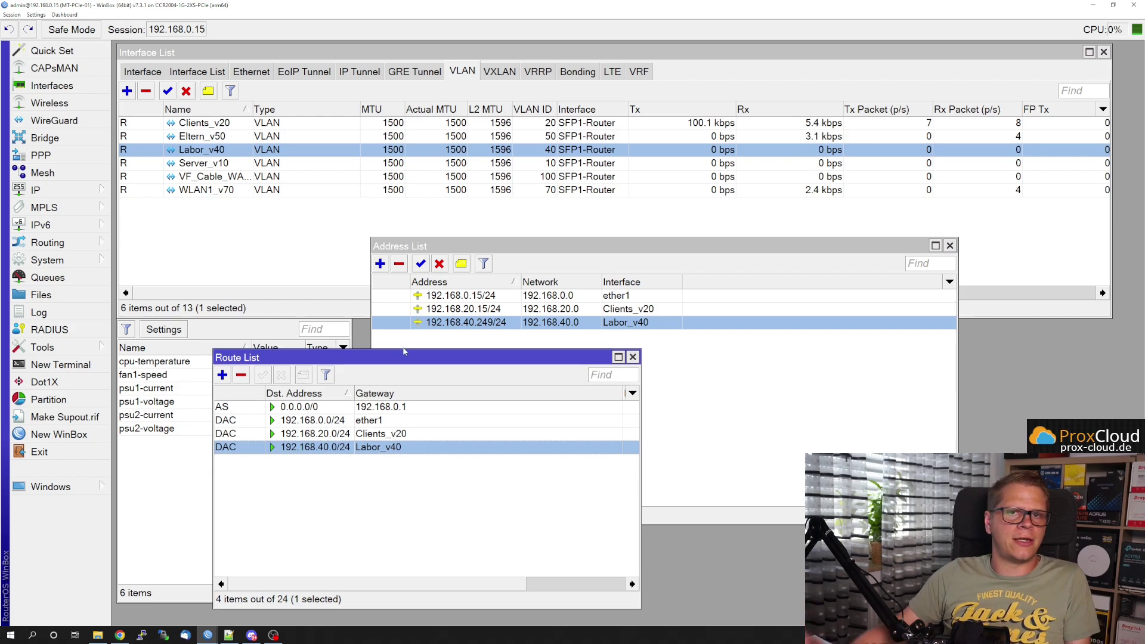
Start a new VRRP interface and name it Labor_VRRP1
{"action": "left_click", "coordinate": [538, 72]}
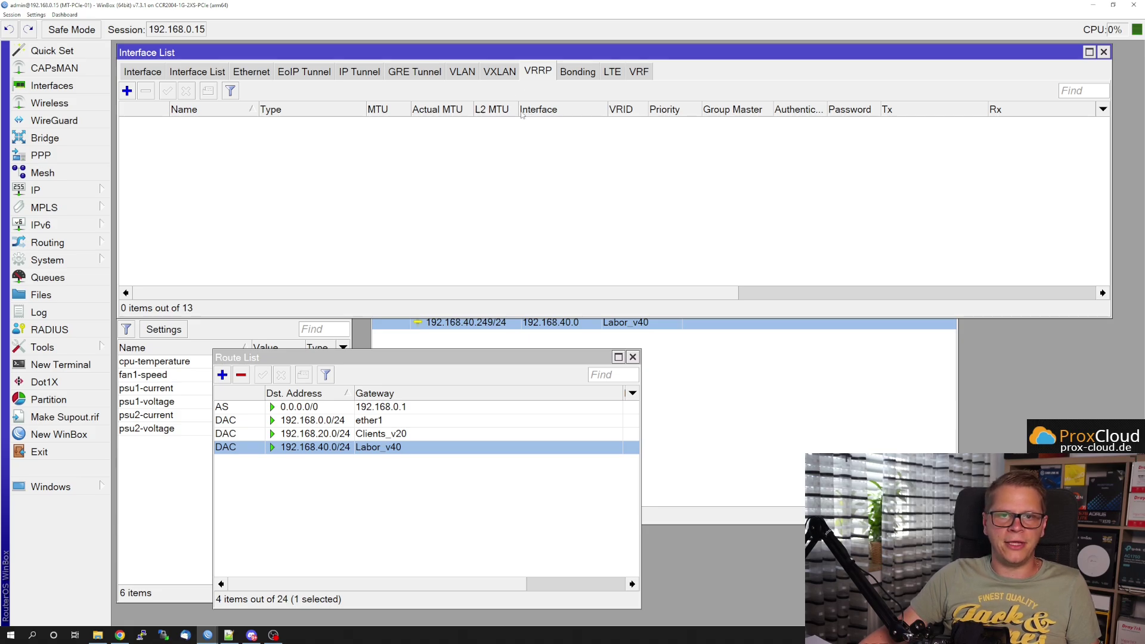
{"action": "left_click", "coordinate": [127, 91]}
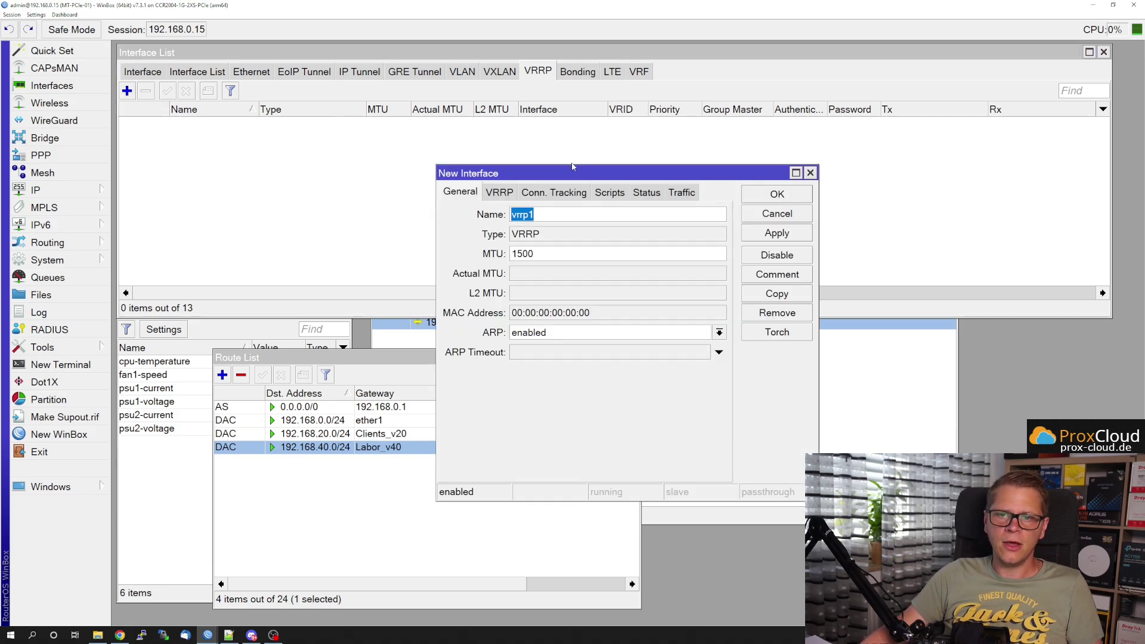
{"action": "left_click_drag", "start_coordinate": [573, 167], "coordinate": [459, 142]}
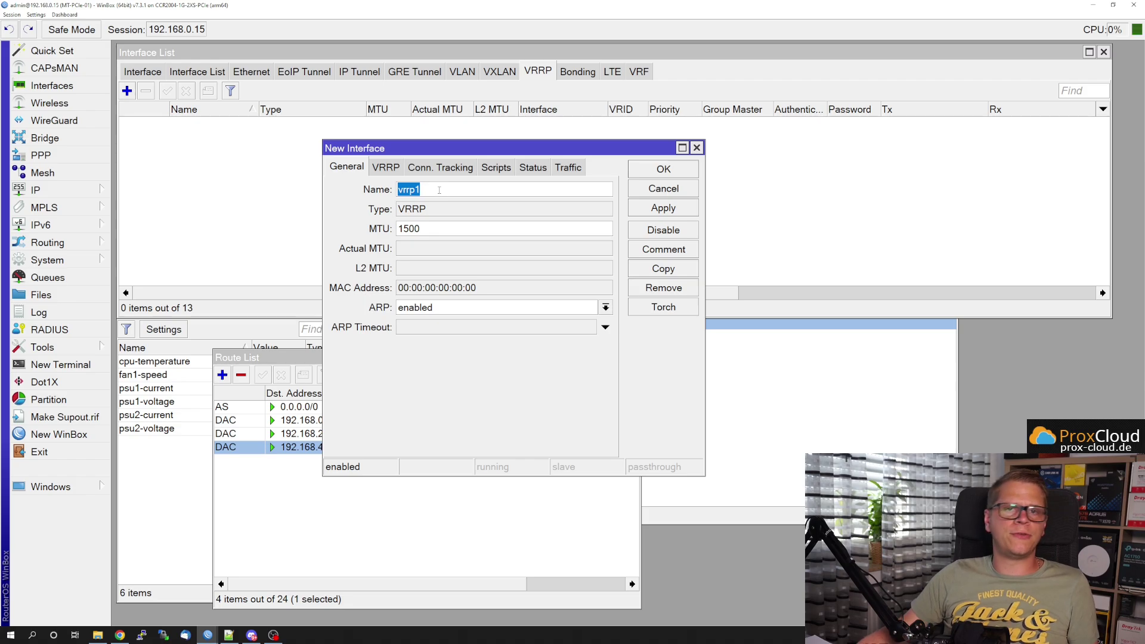
{"action": "type", "text": "Labor"}
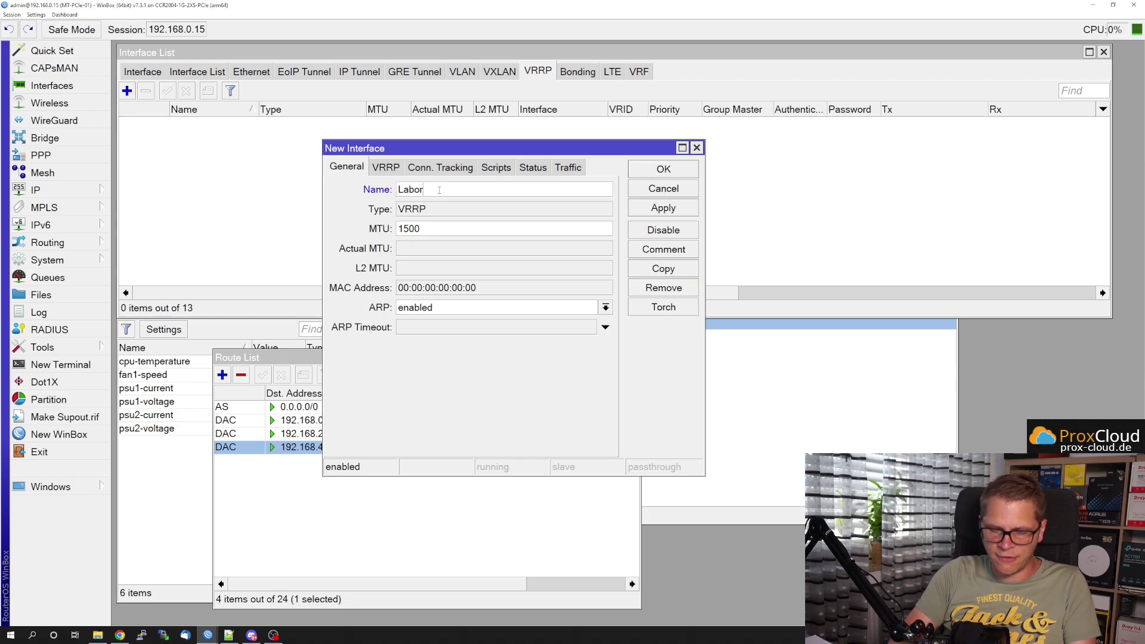
{"action": "type", "text": "_VRRP1"}
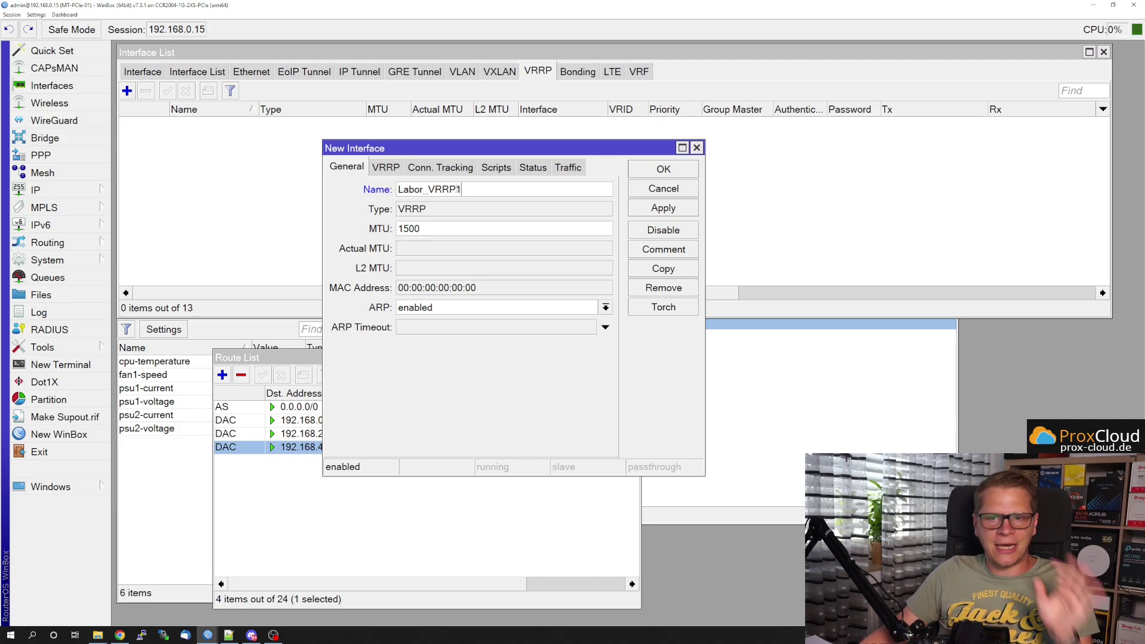
Assign the new VRRP interface to Labor_v40 and set its VRID to 40
{"action": "left_click", "coordinate": [386, 168]}
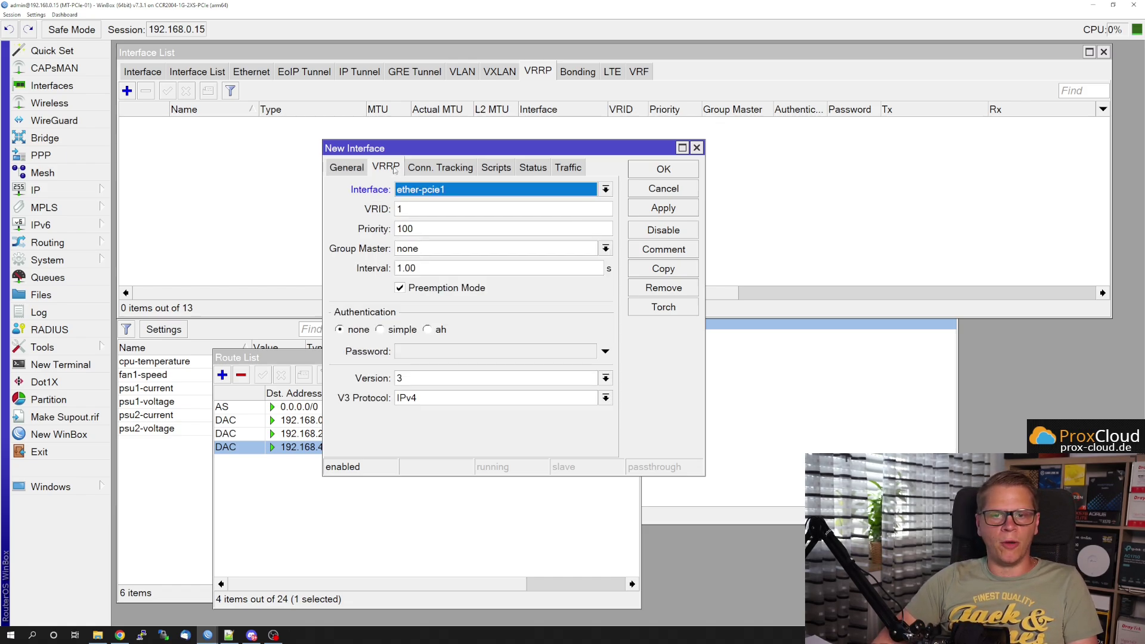
{"action": "left_click", "coordinate": [458, 191]}
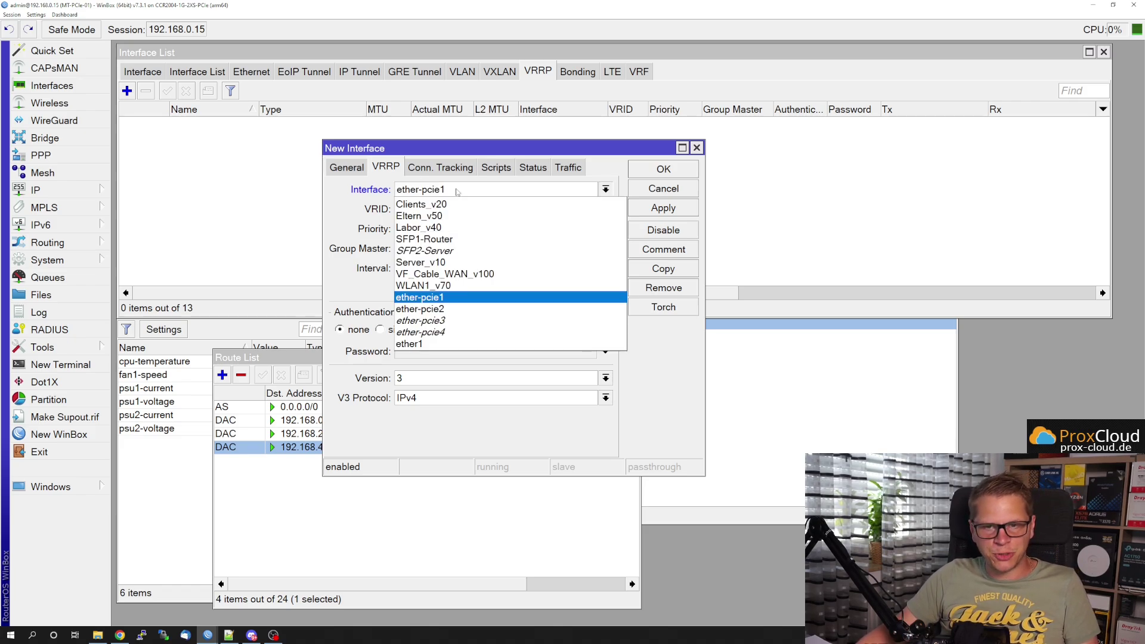
{"action": "left_click", "coordinate": [440, 228]}
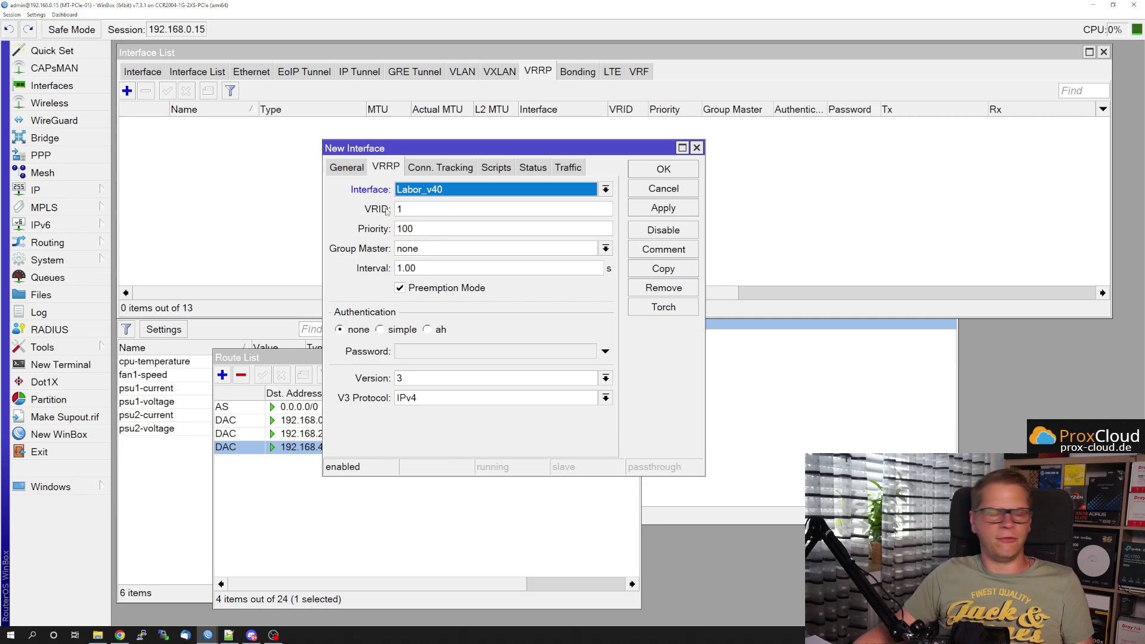
{"action": "key", "text": "Tab"}
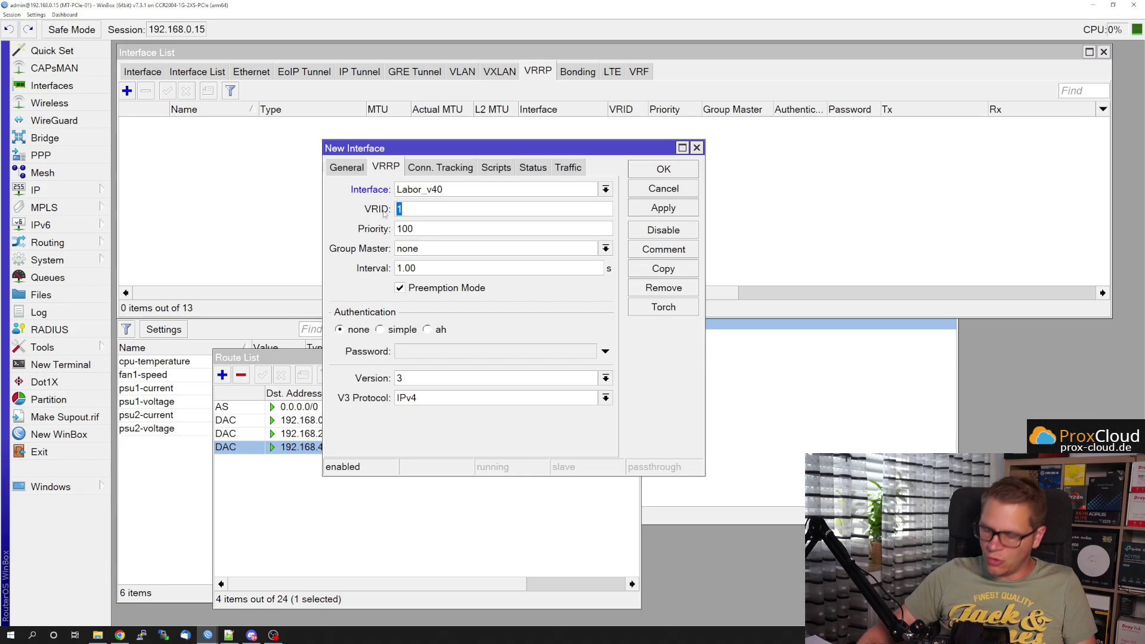
{"action": "type", "text": "40"}
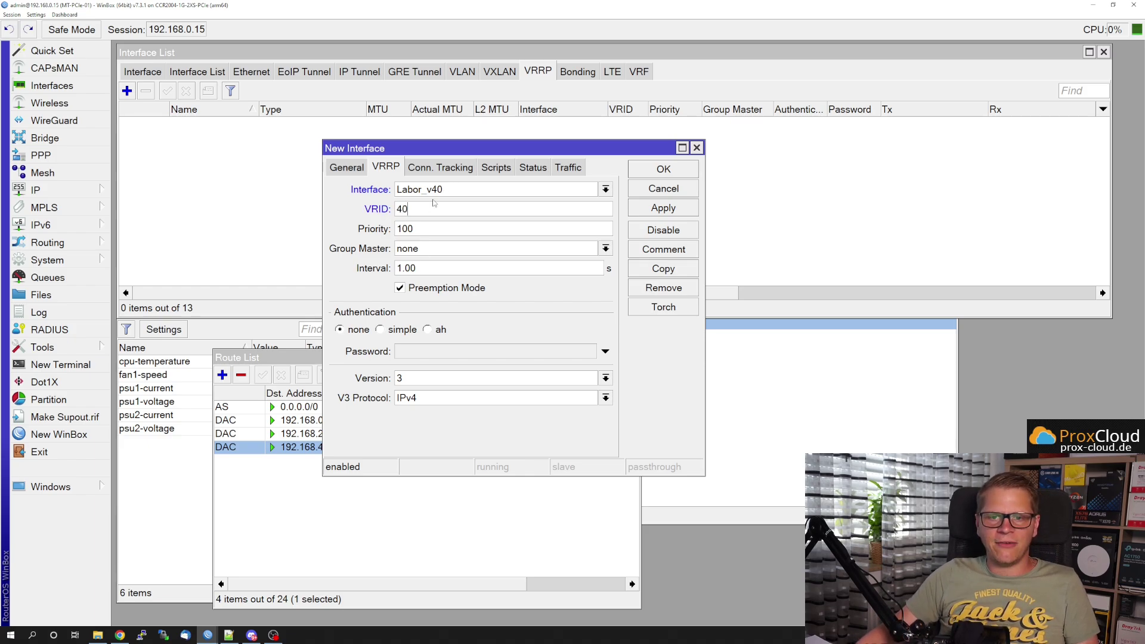
Switch to the EdgeRouter-12 page in Chrome and examine the VRRP group 40 settings under bond0 vif 40 in the configuration tree
{"action": "left_click", "coordinate": [119, 635]}
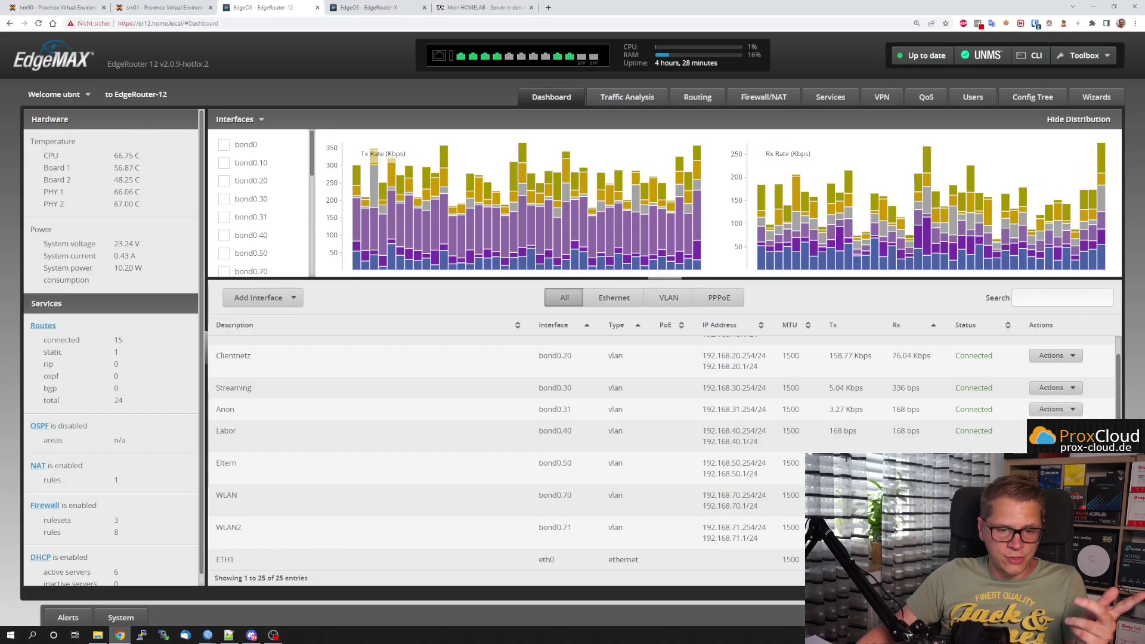
{"action": "left_click", "coordinate": [1035, 98]}
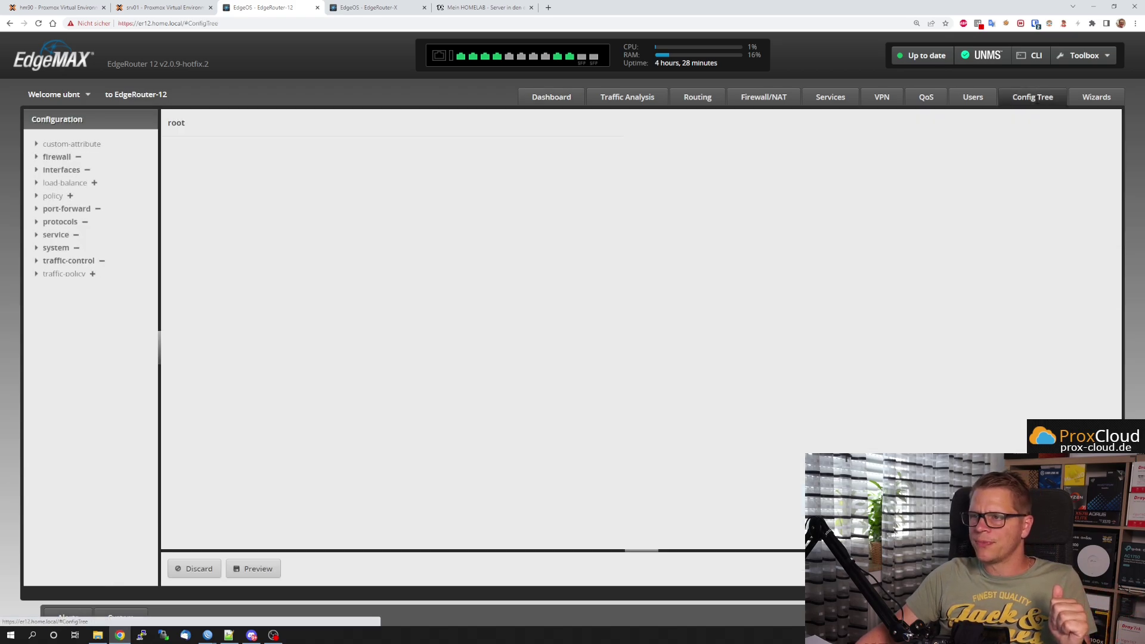
{"action": "left_click", "coordinate": [38, 170]}
{"action": "left_click", "coordinate": [43, 183]}
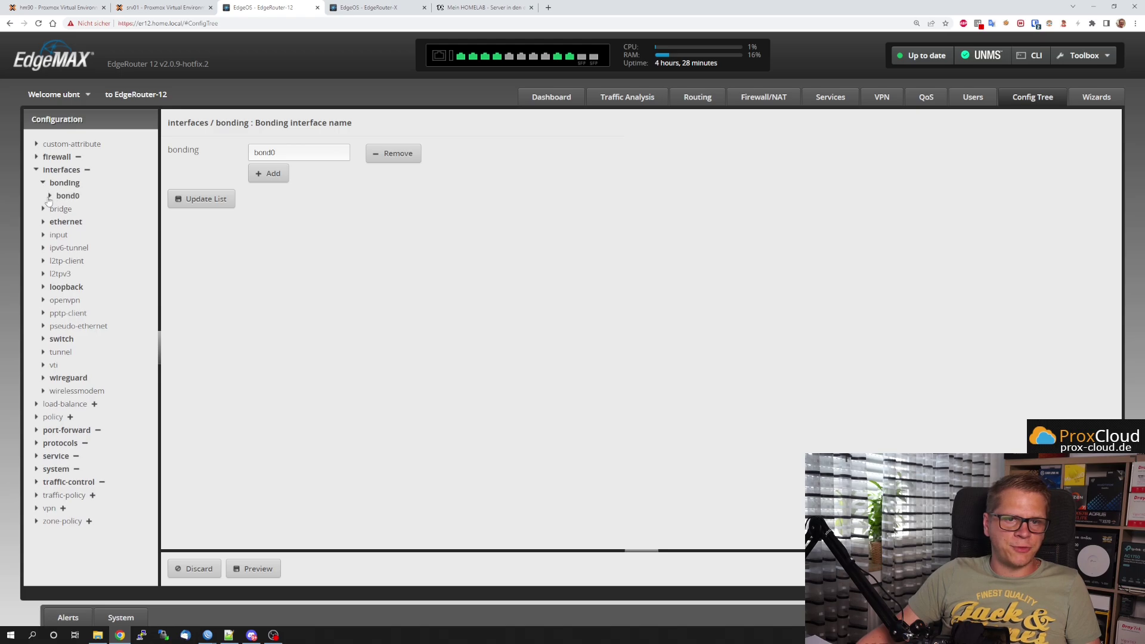
{"action": "left_click", "coordinate": [49, 196]}
{"action": "left_click", "coordinate": [57, 364]}
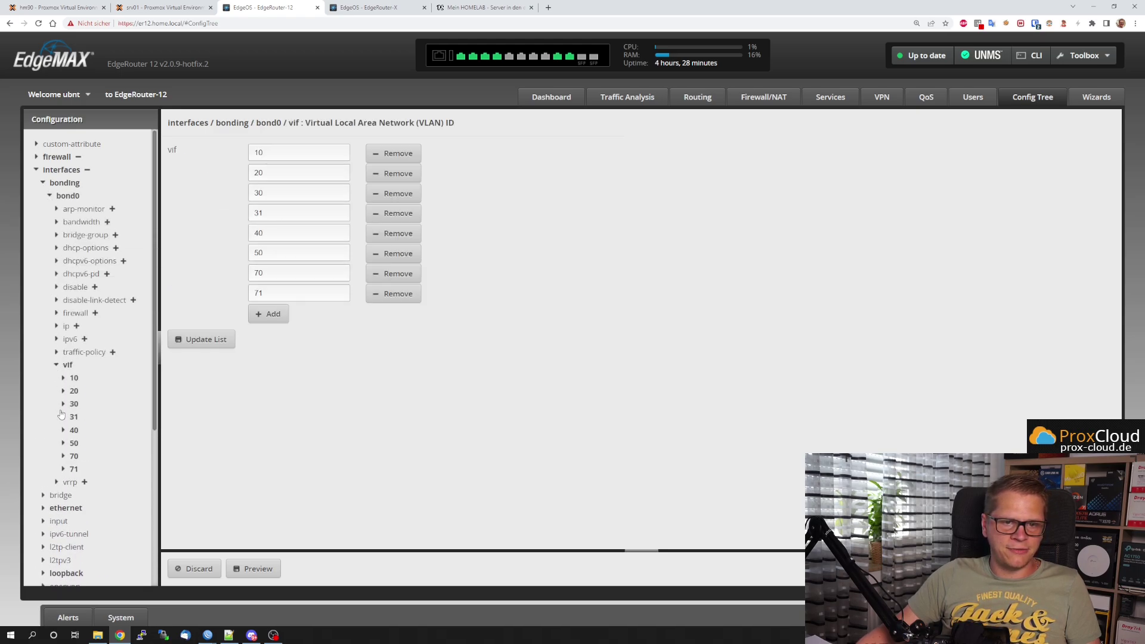
{"action": "left_click", "coordinate": [63, 430]}
{"action": "scroll", "coordinate": [68, 338], "scroll_direction": "down", "scroll_amount": 5}
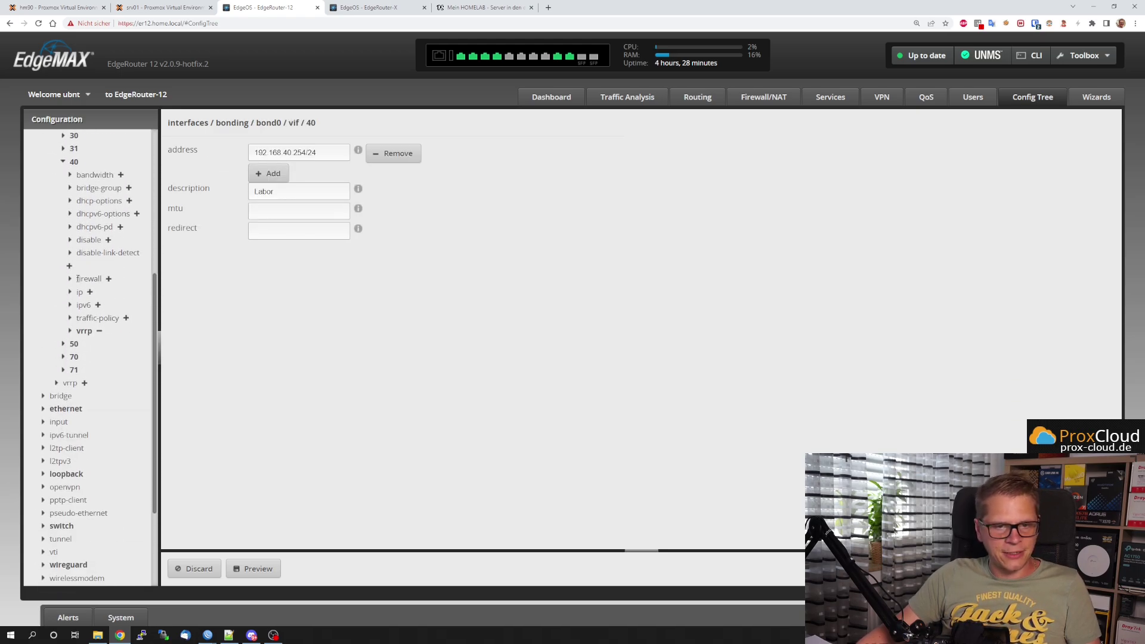
{"action": "left_click", "coordinate": [70, 331]}
{"action": "left_click", "coordinate": [76, 344]}
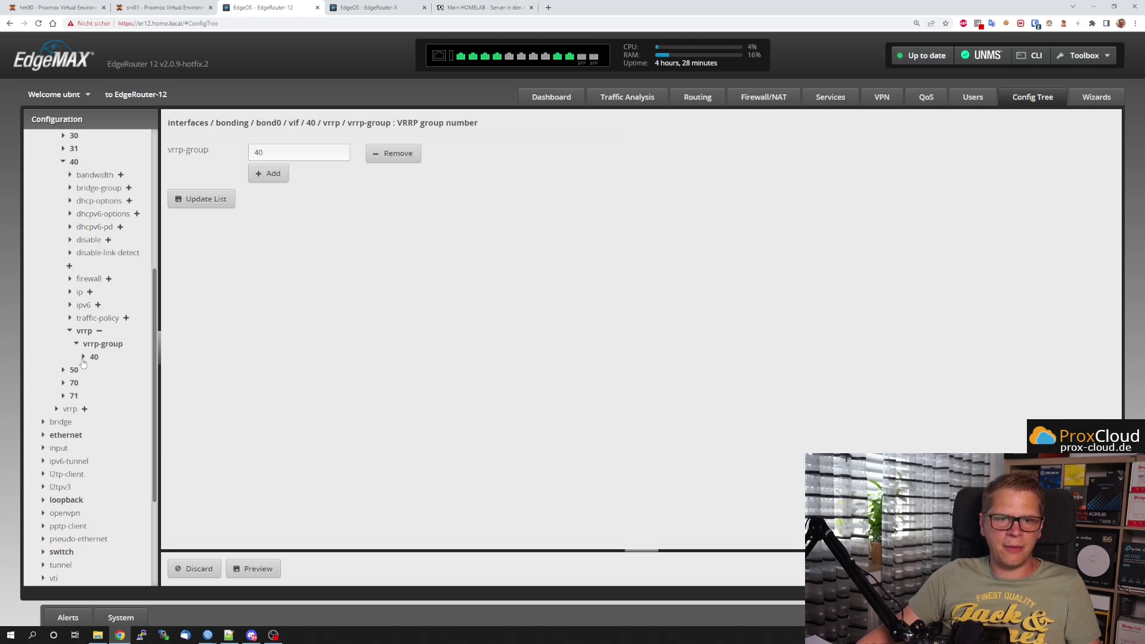
{"action": "left_click", "coordinate": [84, 358]}
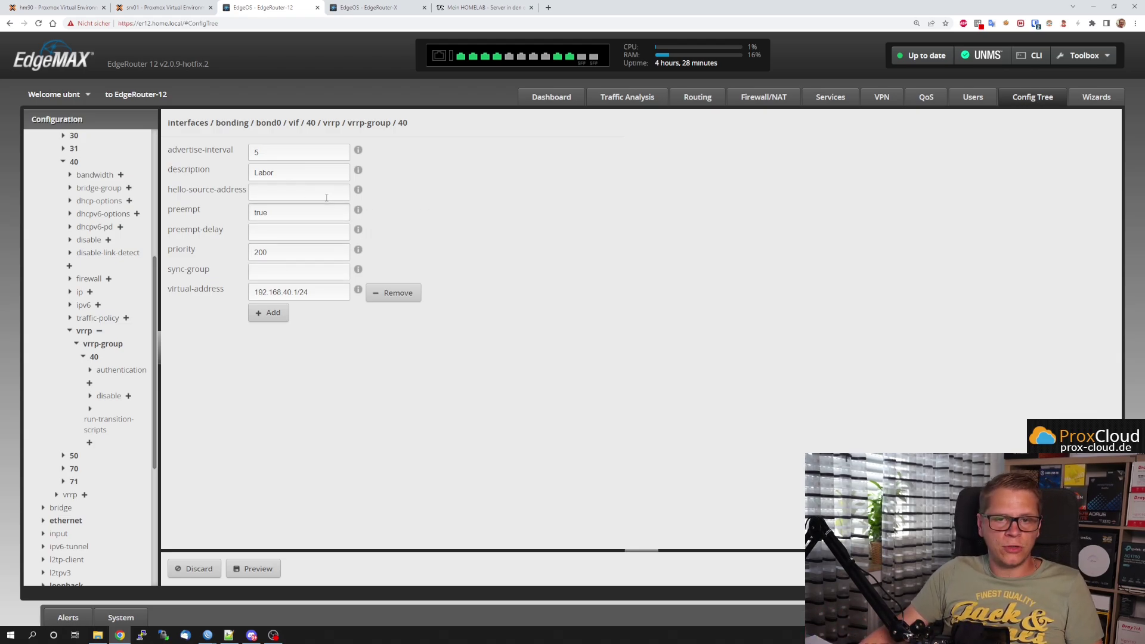
Examine the virtual address and priority of VRRP group 40 on the EdgeRouter
{"action": "left_click_drag", "start_coordinate": [328, 293], "coordinate": [239, 295]}
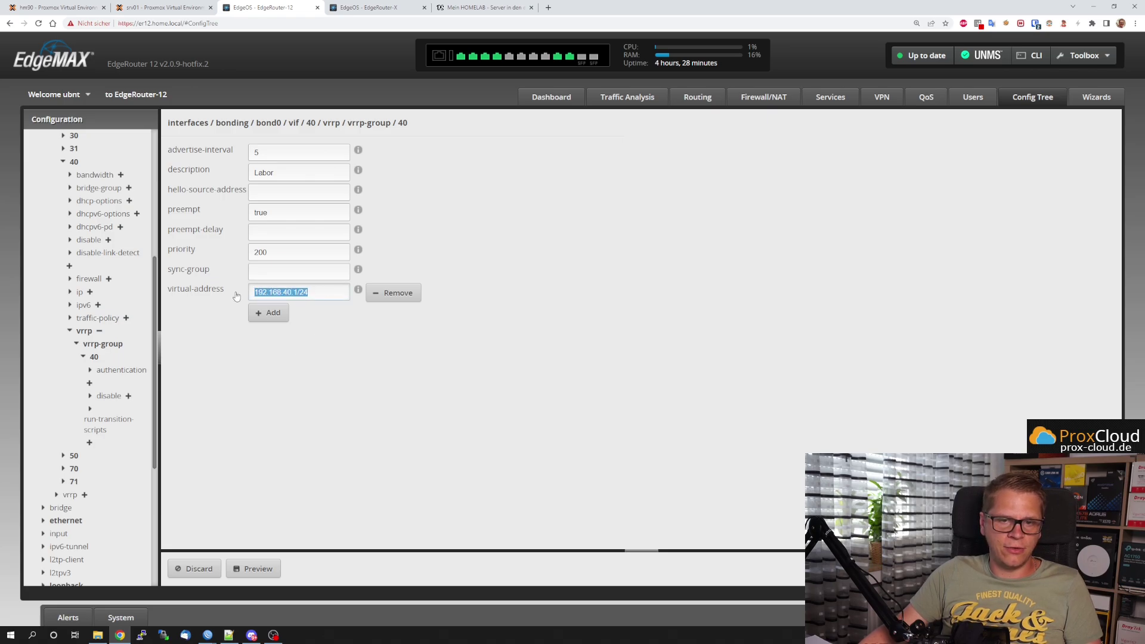
{"action": "left_click", "coordinate": [360, 381]}
{"action": "left_click", "coordinate": [316, 224]}
{"action": "key", "text": "Tab"}
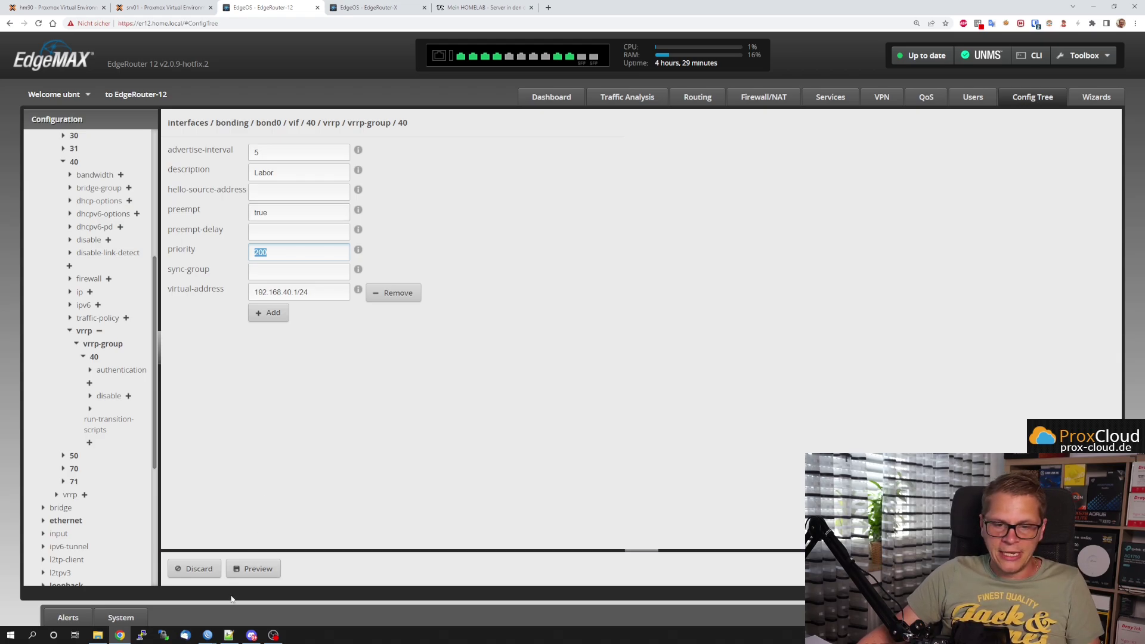
Switch to the WinBox session for 192.168.0.15 and set the new VRRP interface's priority to 50
{"action": "left_click", "coordinate": [213, 636]}
{"action": "left_click", "coordinate": [179, 597]}
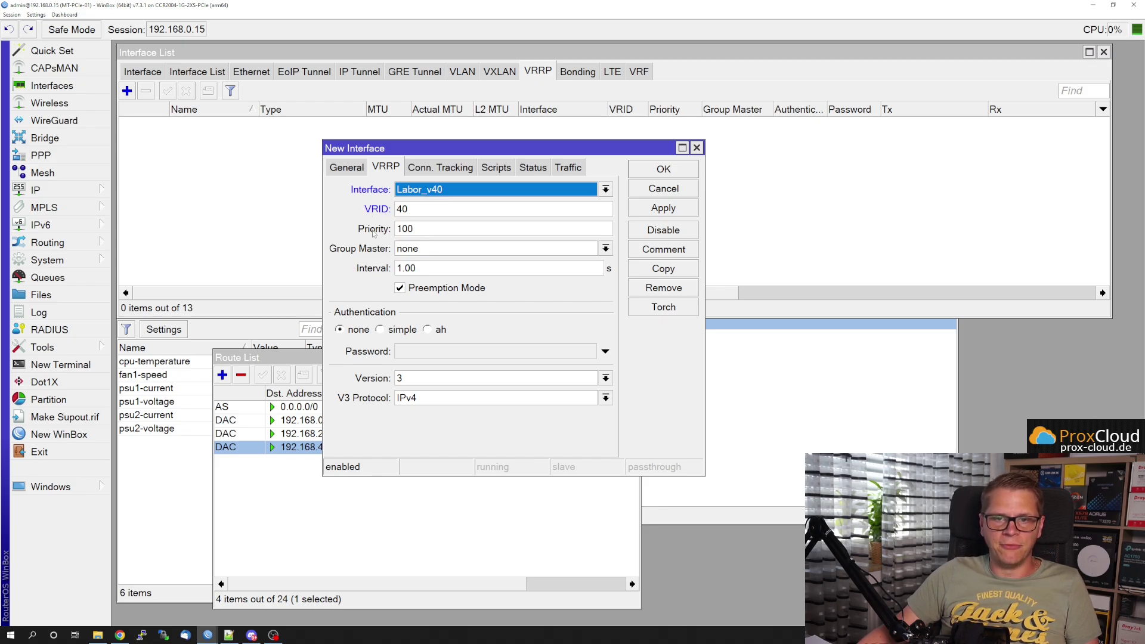
{"action": "key", "text": "Tab"}
{"action": "key", "text": "Tab"}
{"action": "type", "text": "50"}
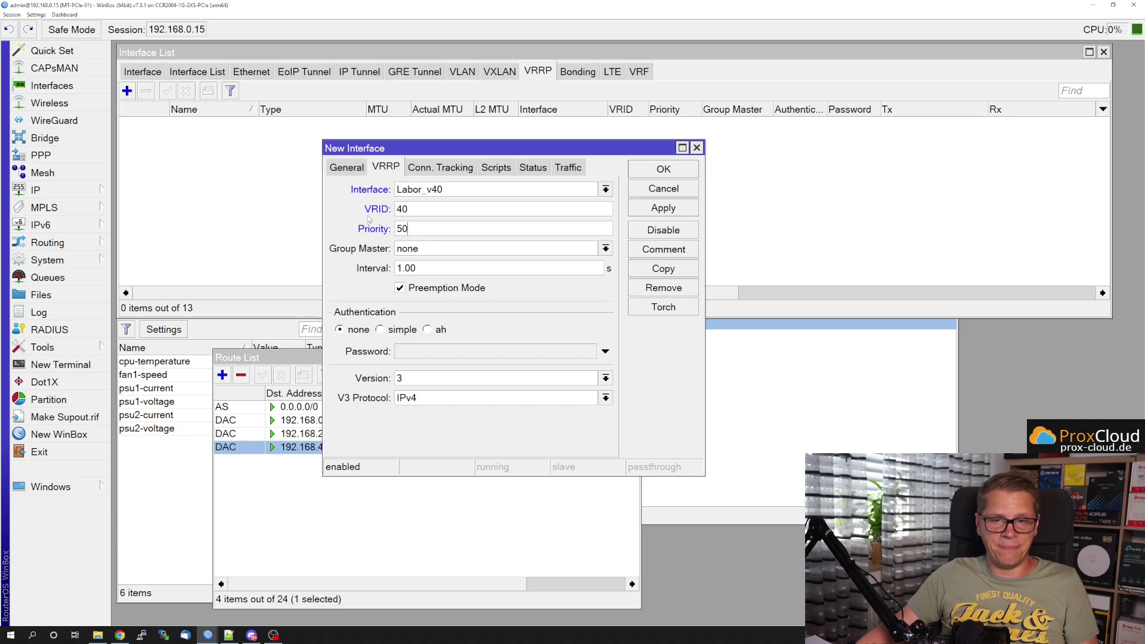
Compare the new VRRP interface's interval with the advertise-interval of VRRP group 40 on the EdgeRouter-12 page in Chrome
{"action": "left_click_drag", "start_coordinate": [429, 266], "coordinate": [373, 272]}
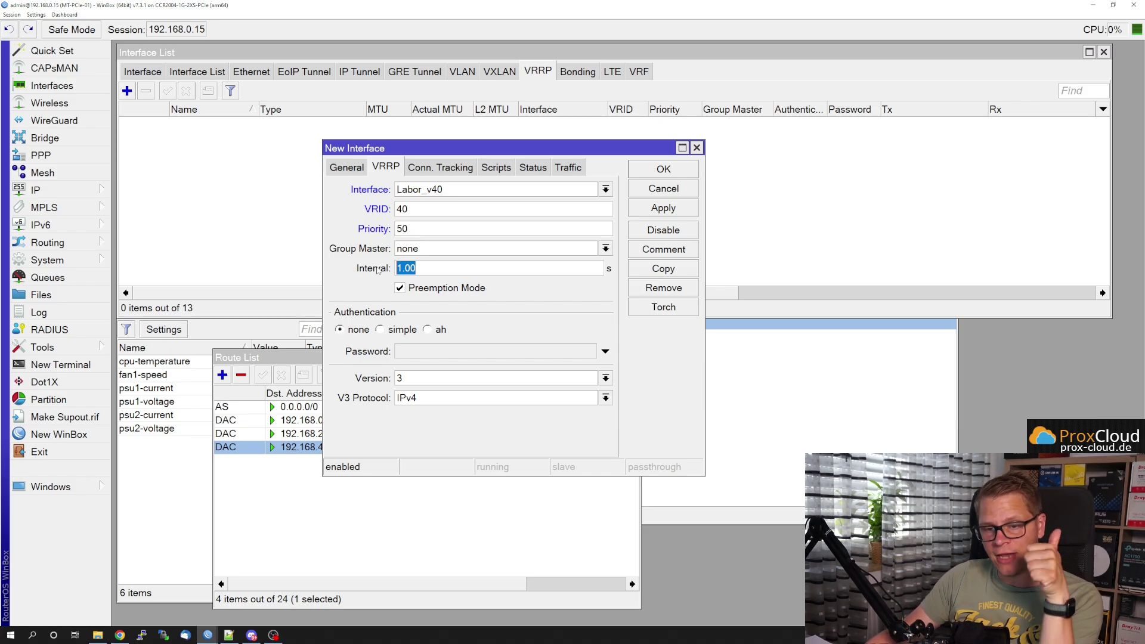
{"action": "left_click", "coordinate": [119, 636]}
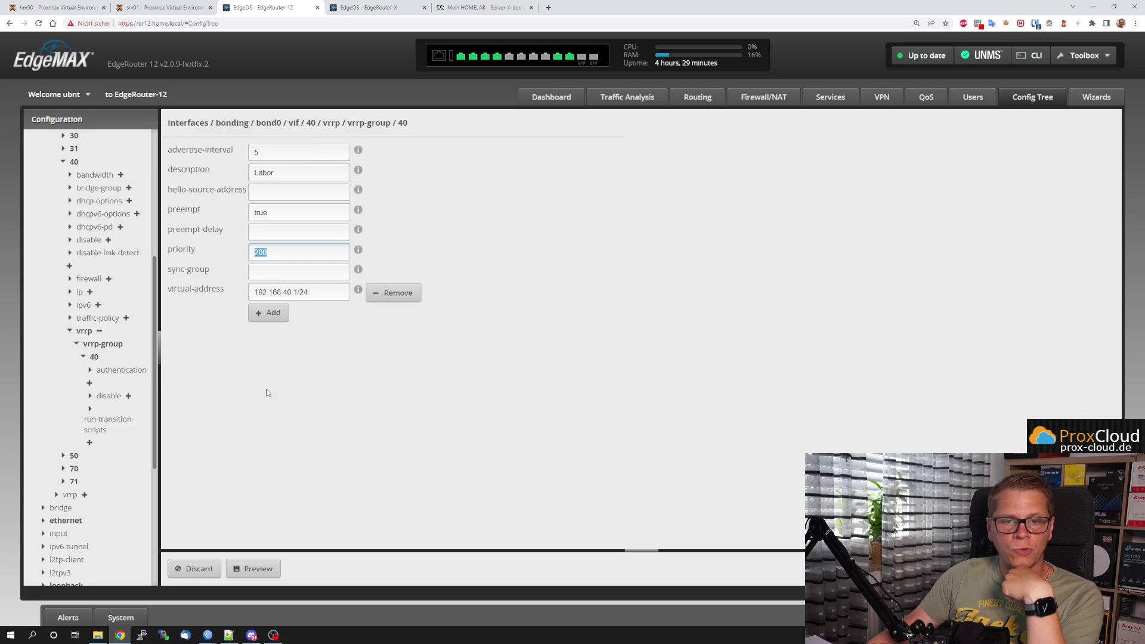
{"action": "left_click", "coordinate": [277, 150]}
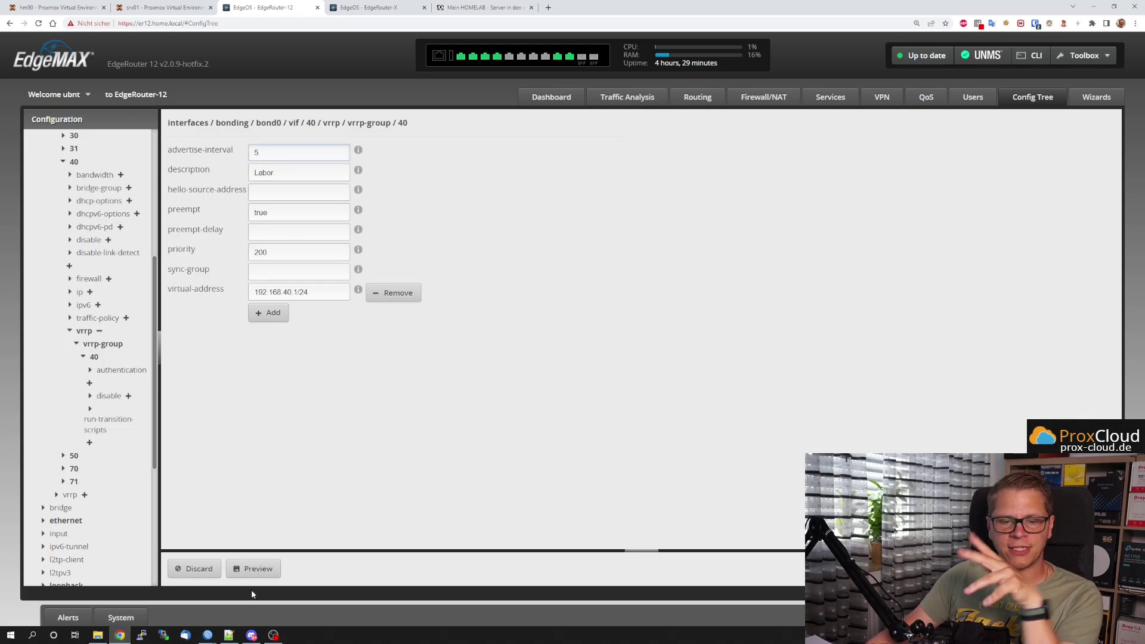
{"action": "left_click", "coordinate": [208, 639]}
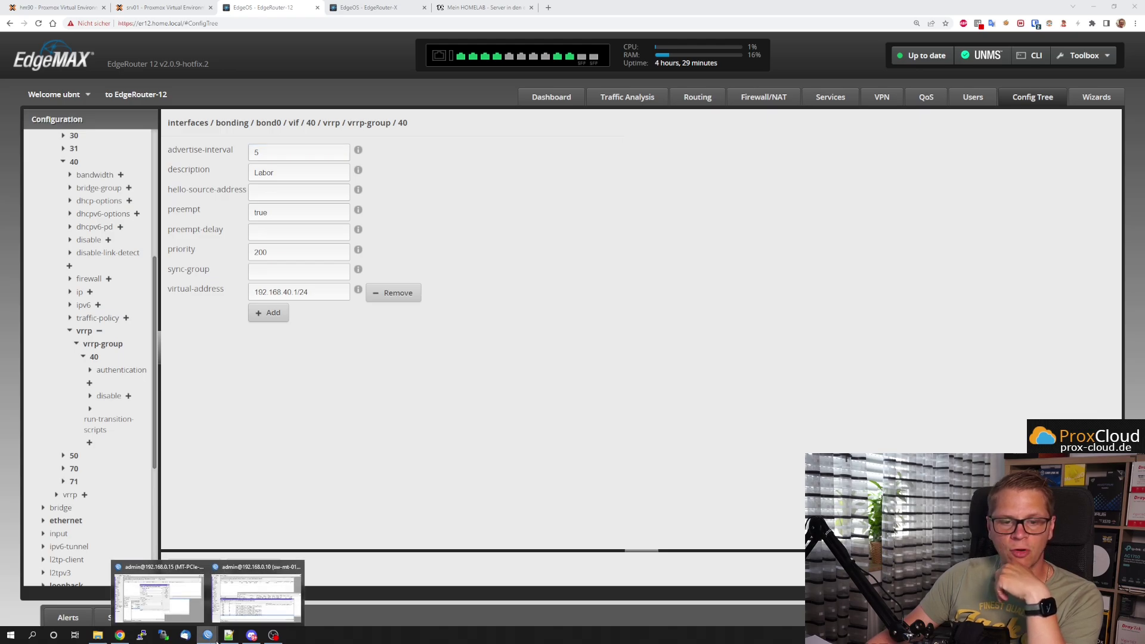
{"action": "left_click", "coordinate": [159, 597]}
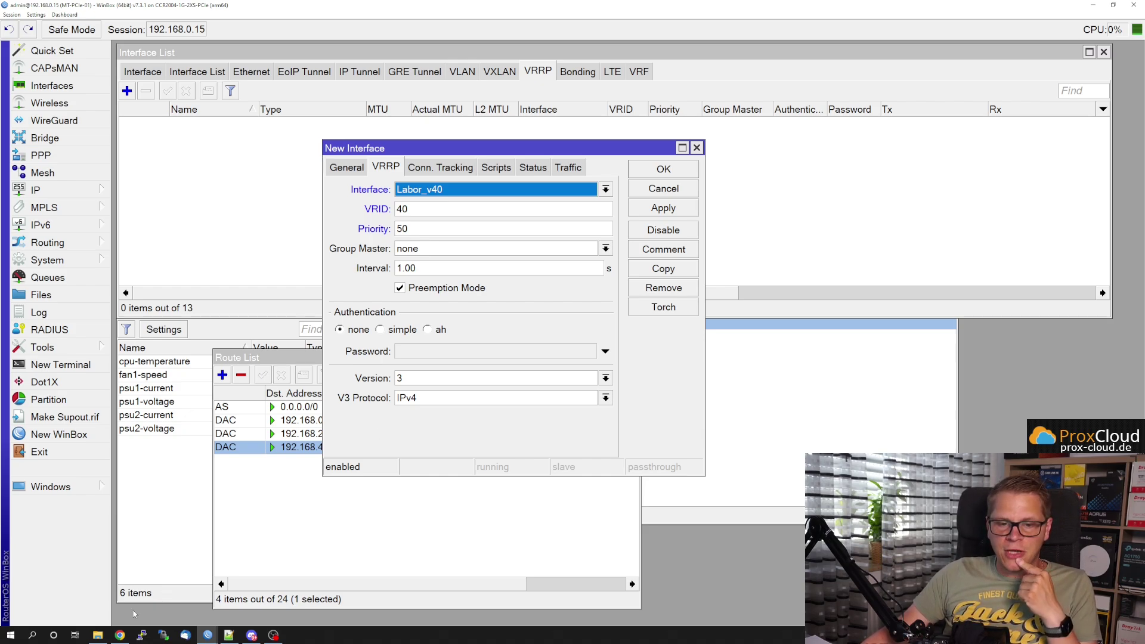
{"action": "left_click", "coordinate": [119, 635]}
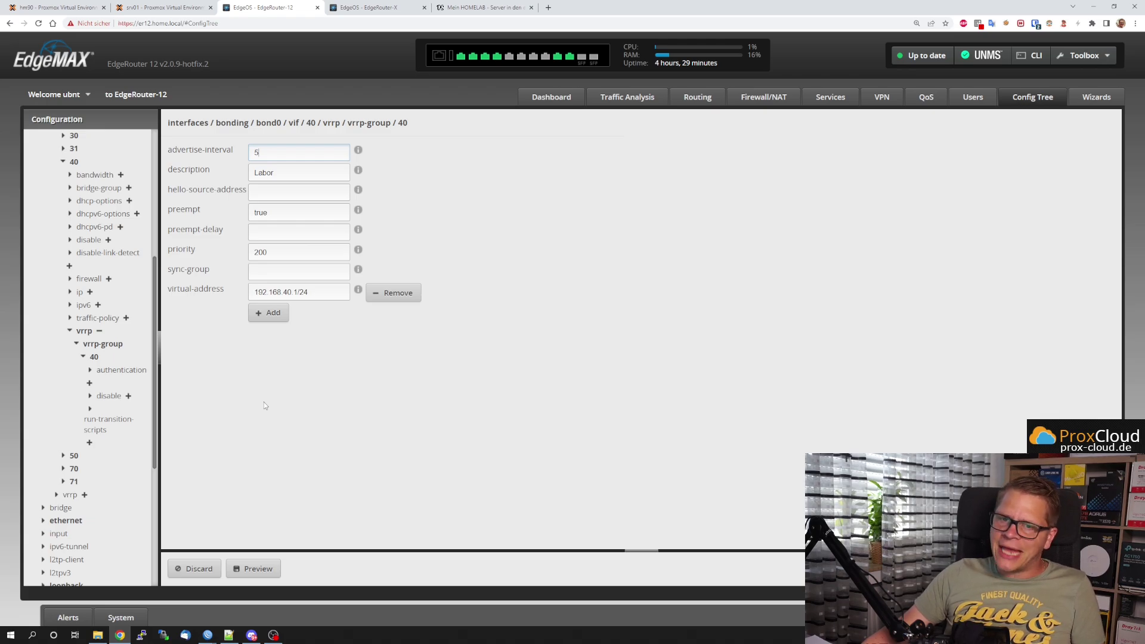
Return to the WinBox session for 192.168.0.15 and set the new interface's VRRP version to 2
{"action": "mouse_move", "coordinate": [208, 636]}
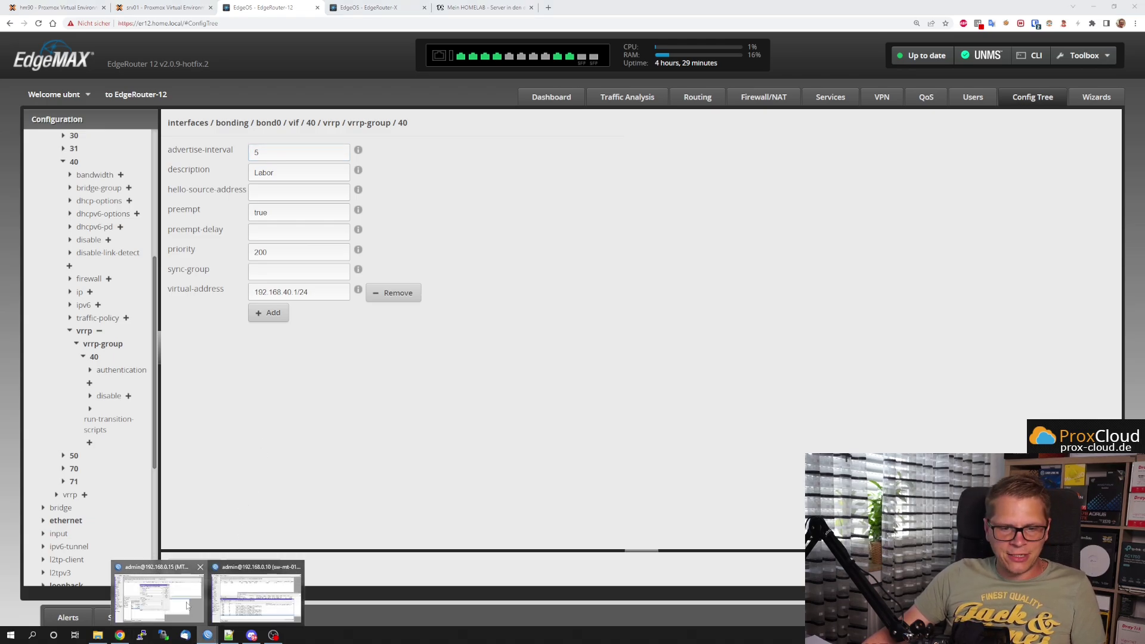
{"action": "left_click", "coordinate": [158, 594]}
{"action": "left_click", "coordinate": [423, 382]}
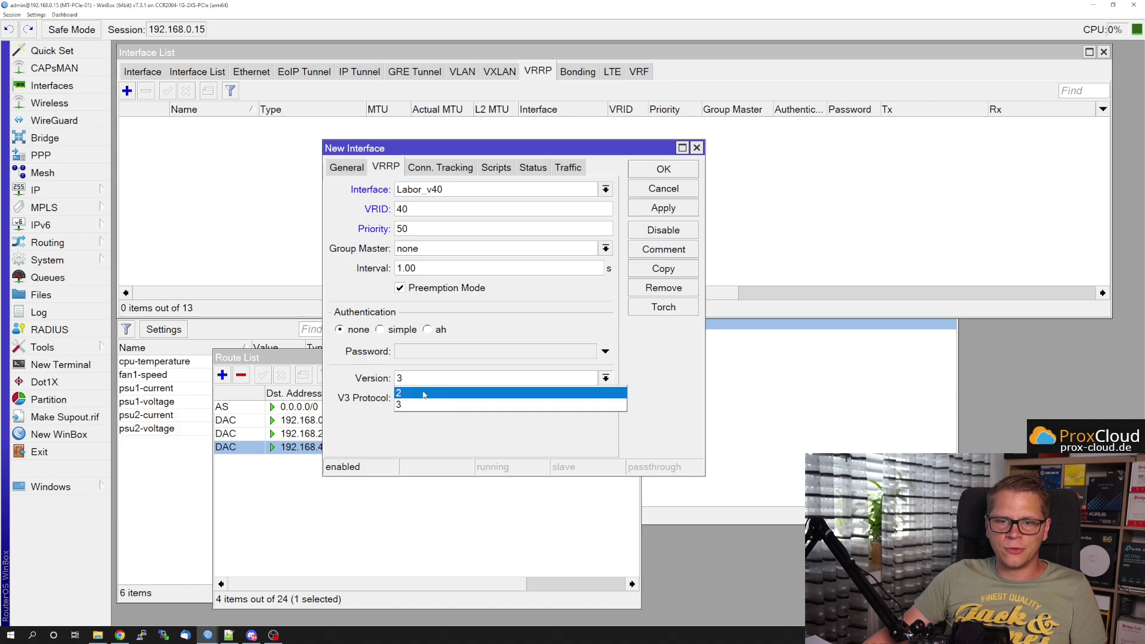
{"action": "left_click", "coordinate": [425, 394]}
{"action": "left_click", "coordinate": [422, 380]}
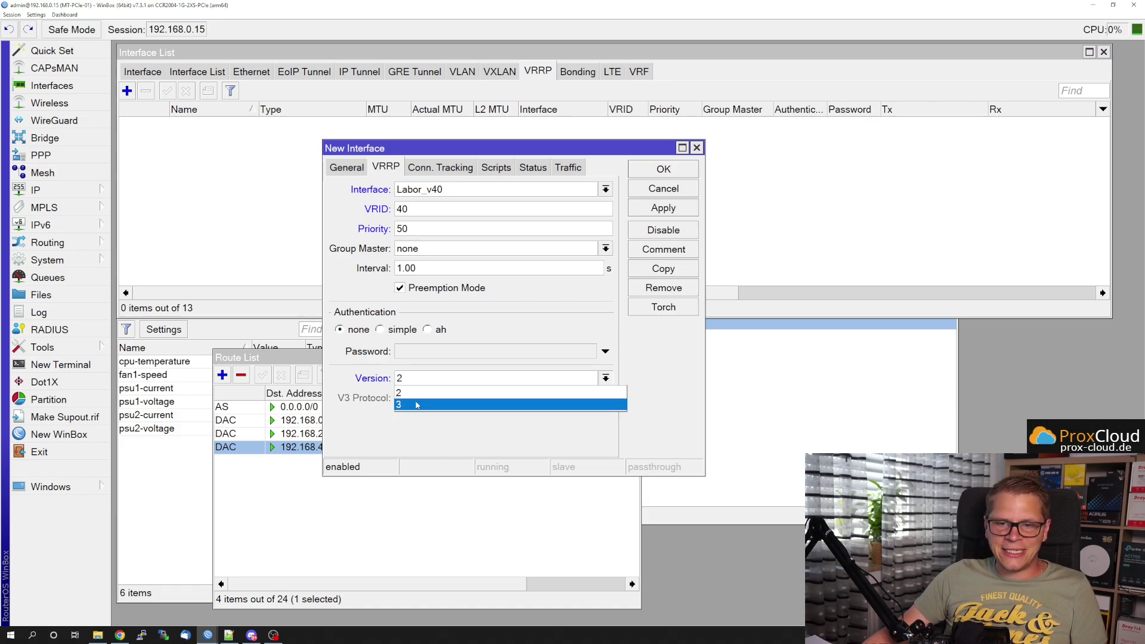
{"action": "left_click", "coordinate": [416, 402]}
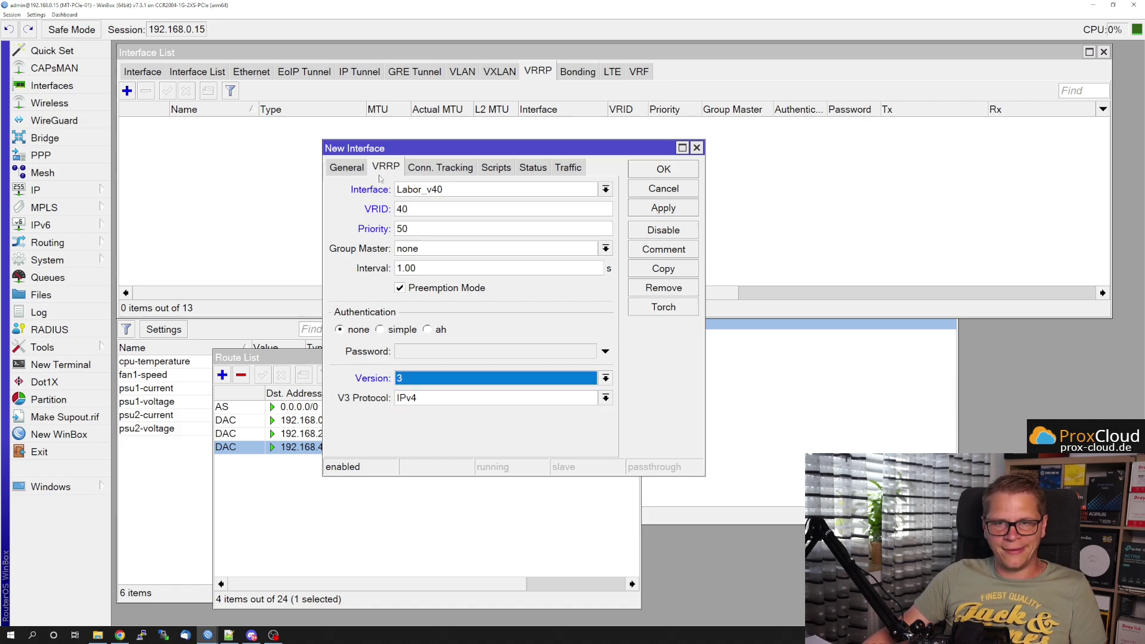
{"action": "left_click", "coordinate": [407, 378]}
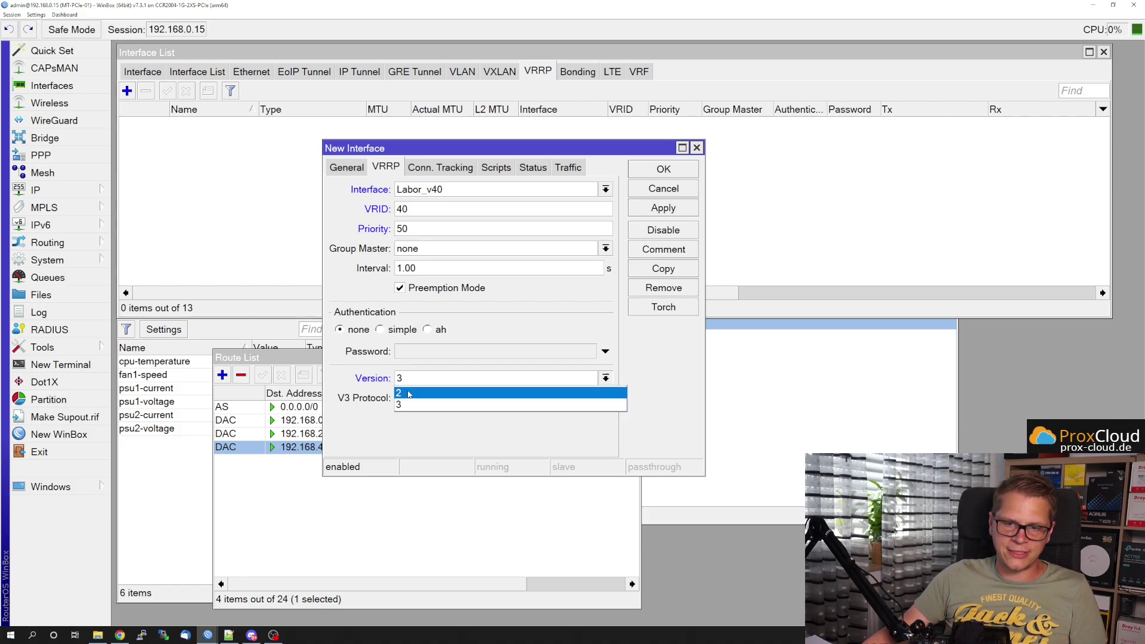
{"action": "left_click", "coordinate": [408, 392]}
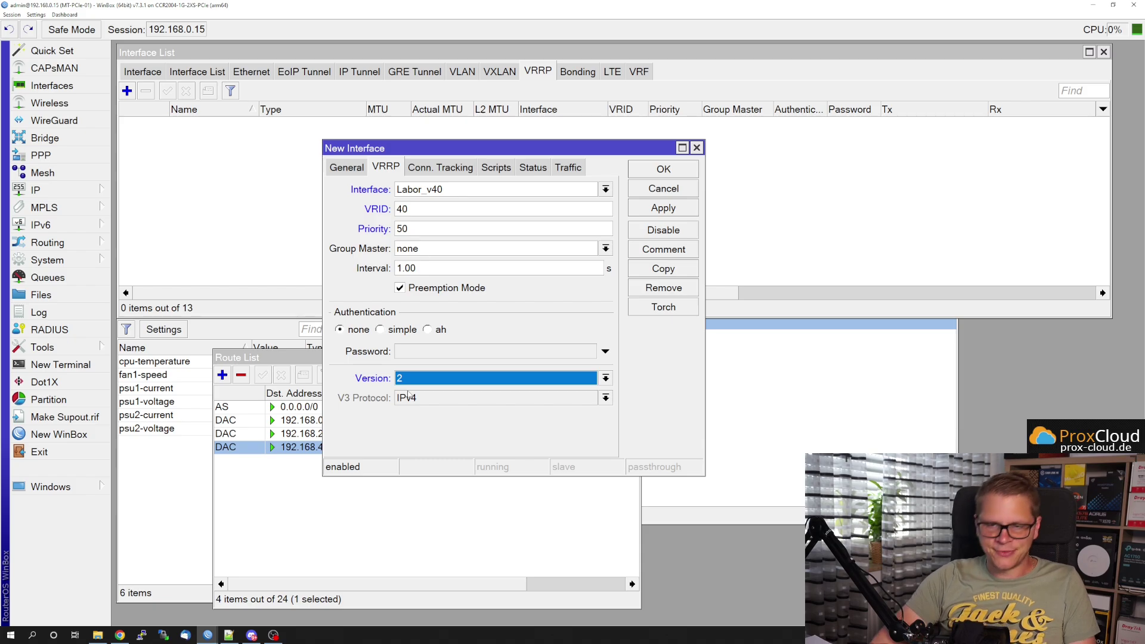
Review the new interface's connection tracking, script, status and traffic pages, and apply its VRRP configuration
{"action": "left_click", "coordinate": [453, 170]}
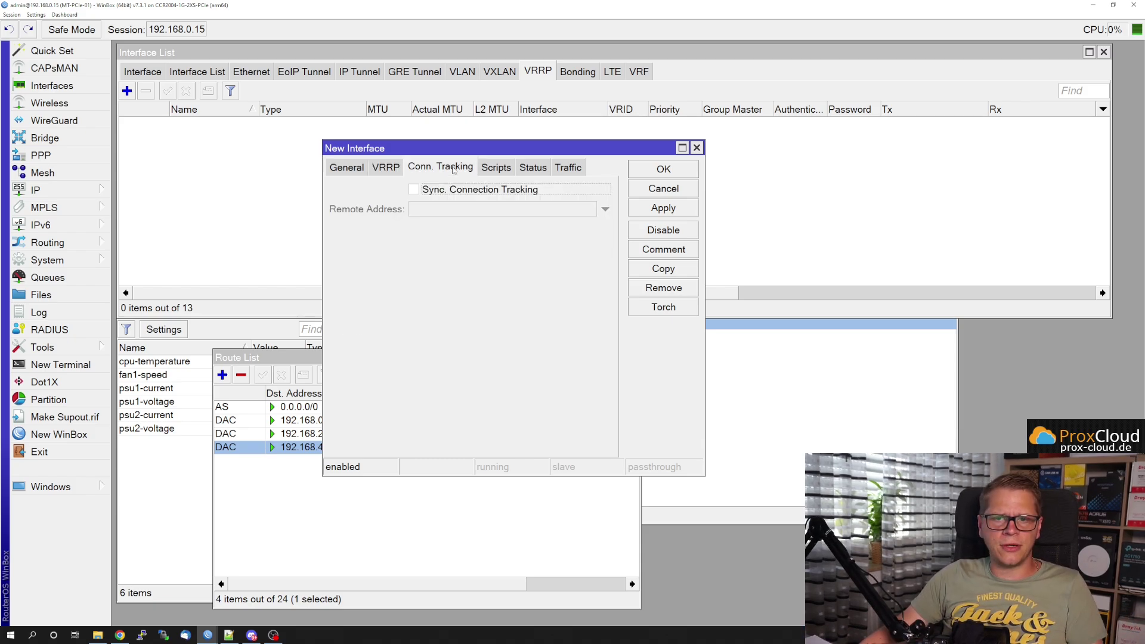
{"action": "left_click", "coordinate": [497, 170]}
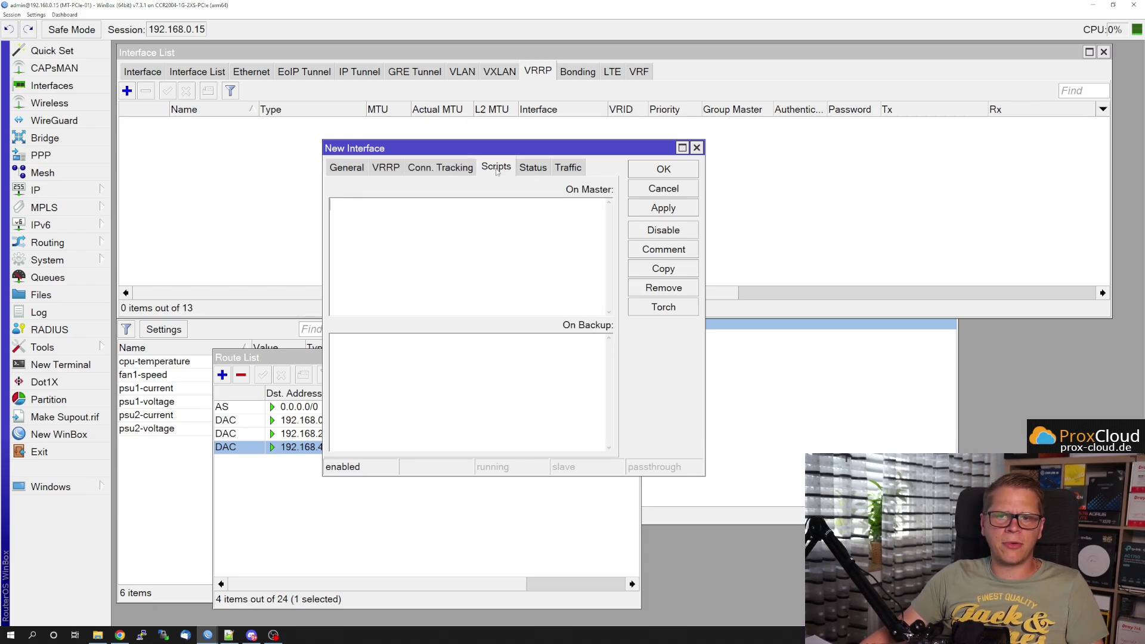
{"action": "left_click", "coordinate": [528, 172]}
{"action": "left_click", "coordinate": [575, 170]}
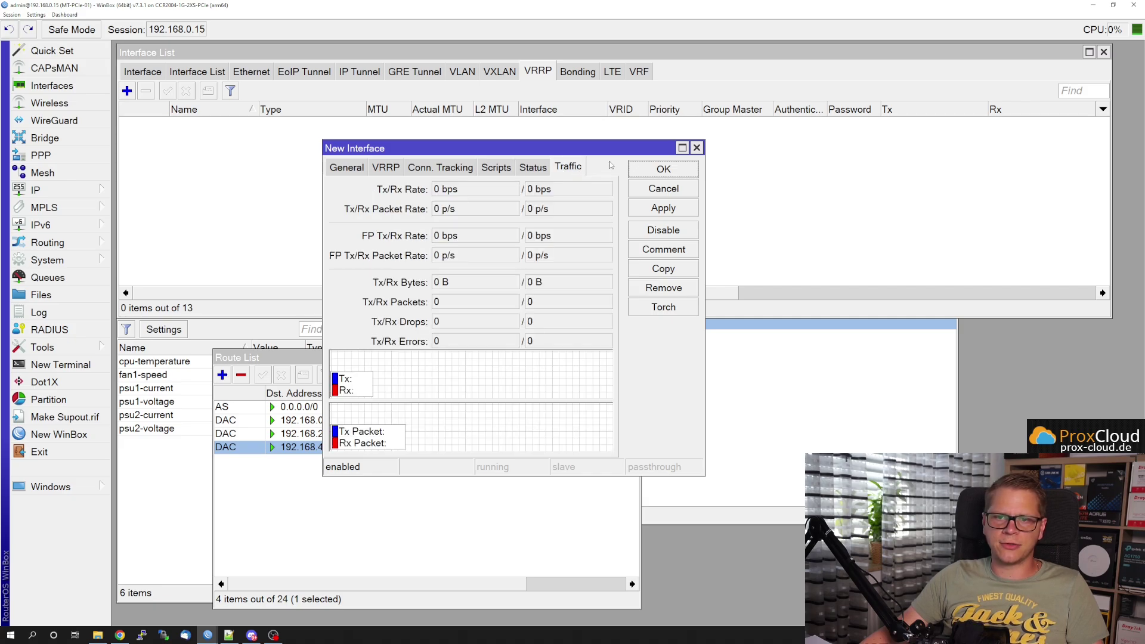
{"action": "left_click", "coordinate": [394, 169]}
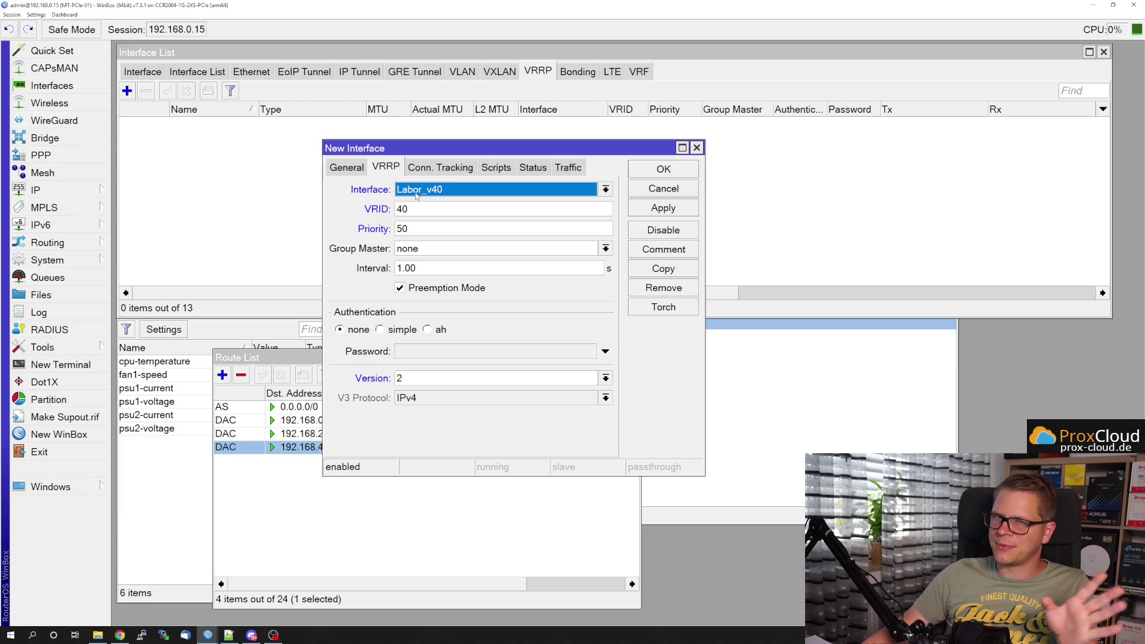
{"action": "left_click", "coordinate": [650, 210]}
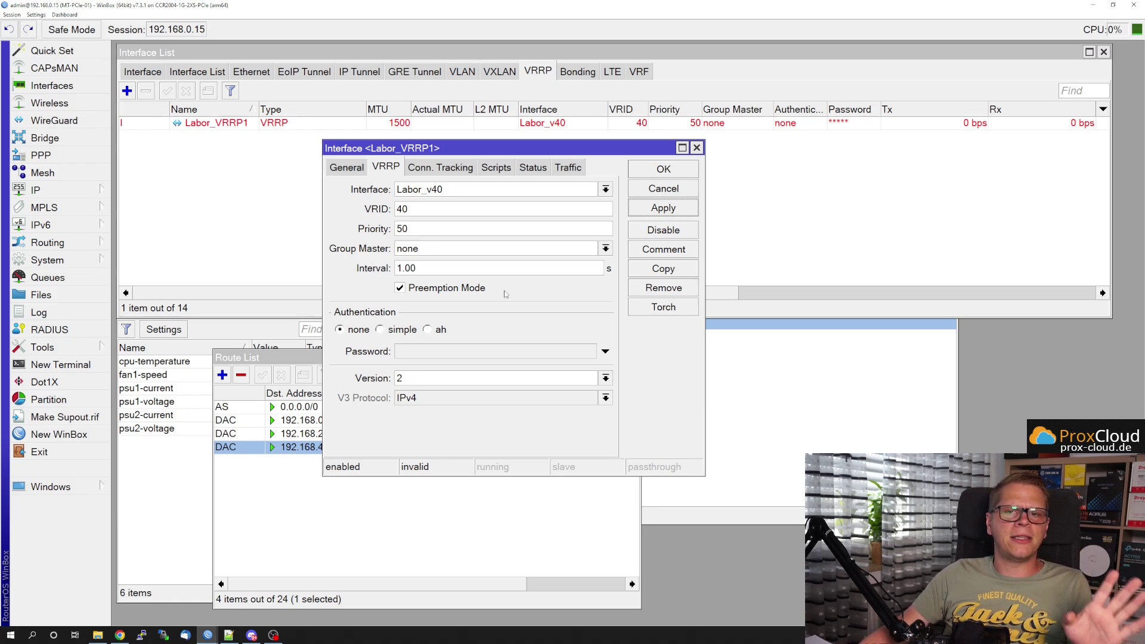
Add the IP address 192.168.40.1/24 on the Labor_VRRP1 interface in the address list
{"action": "left_click_drag", "start_coordinate": [388, 148], "coordinate": [486, 147]}
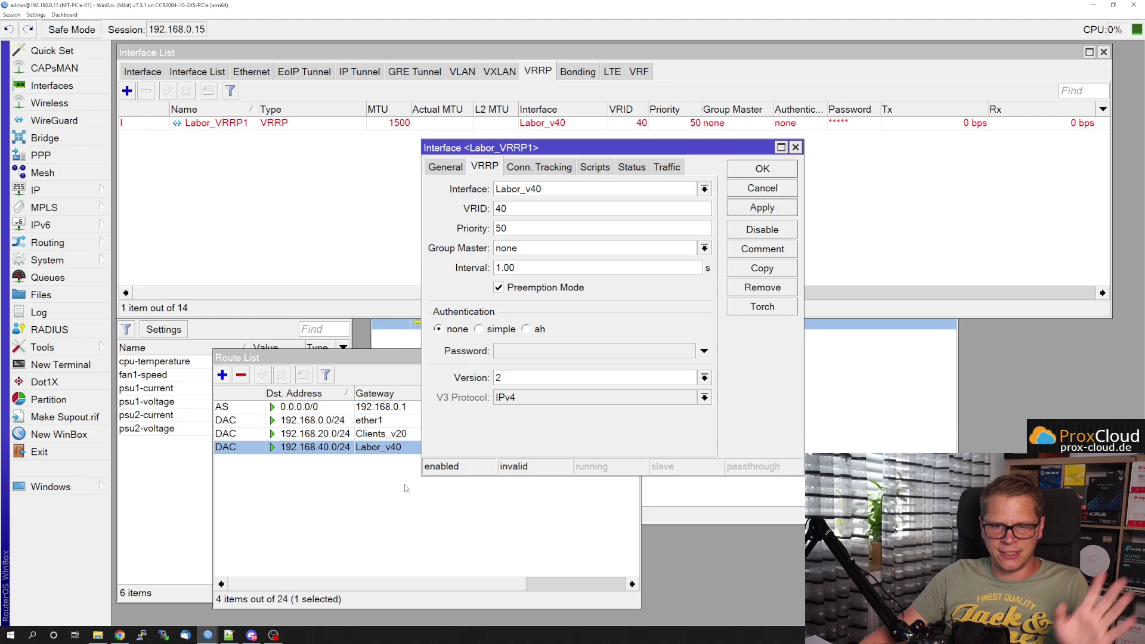
{"action": "left_click", "coordinate": [371, 482]}
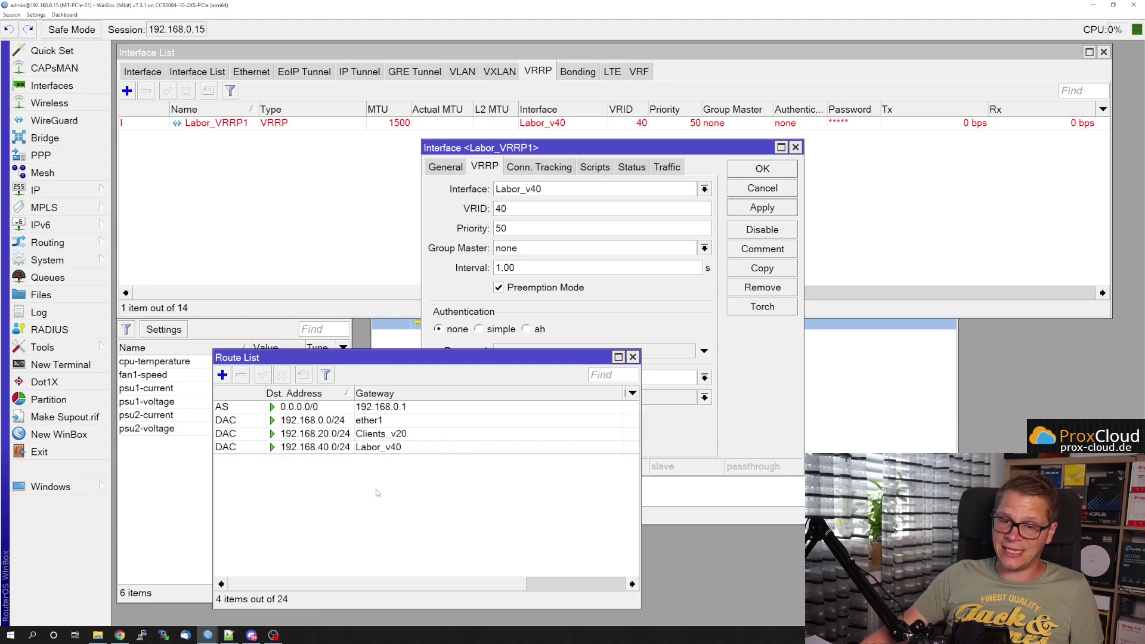
{"action": "left_click", "coordinate": [871, 414]}
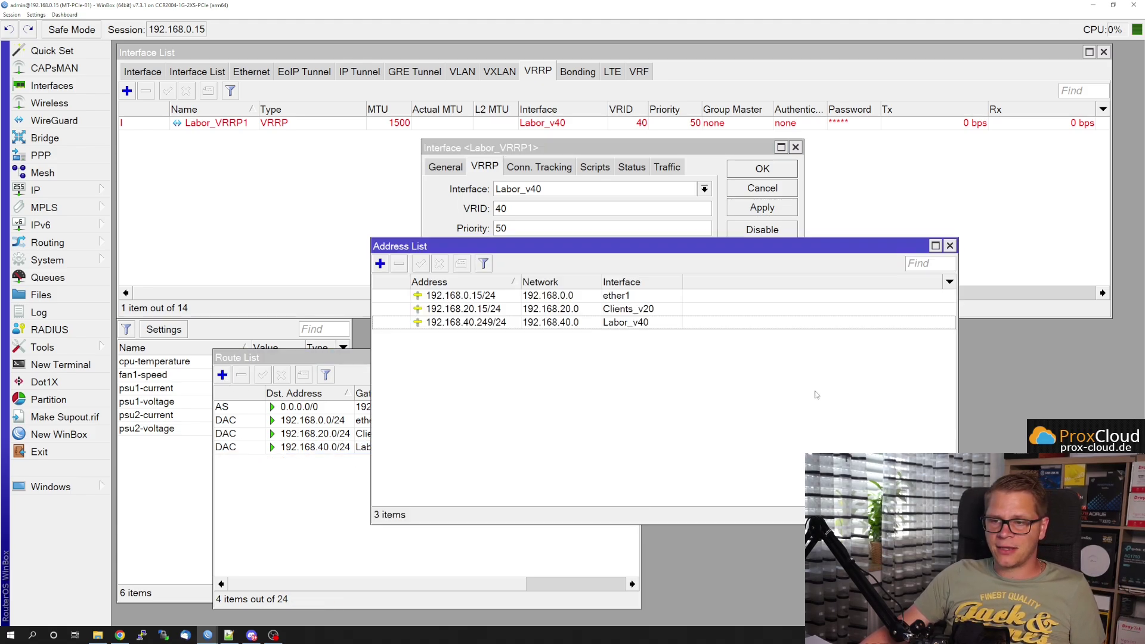
{"action": "left_click", "coordinate": [380, 263]}
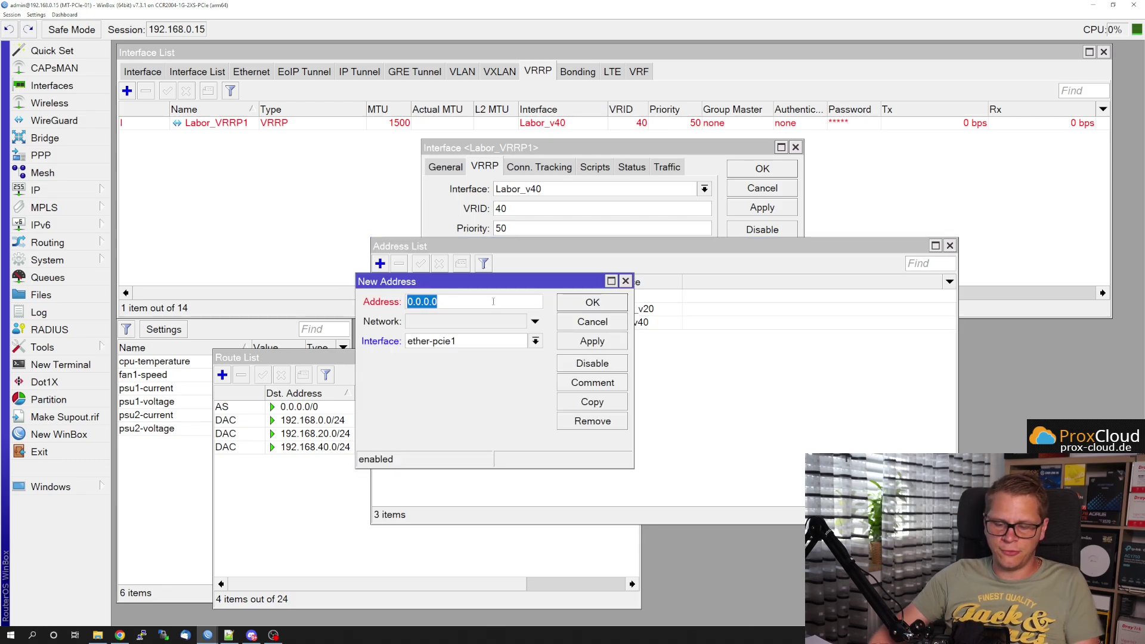
{"action": "type", "text": "192.168.40."}
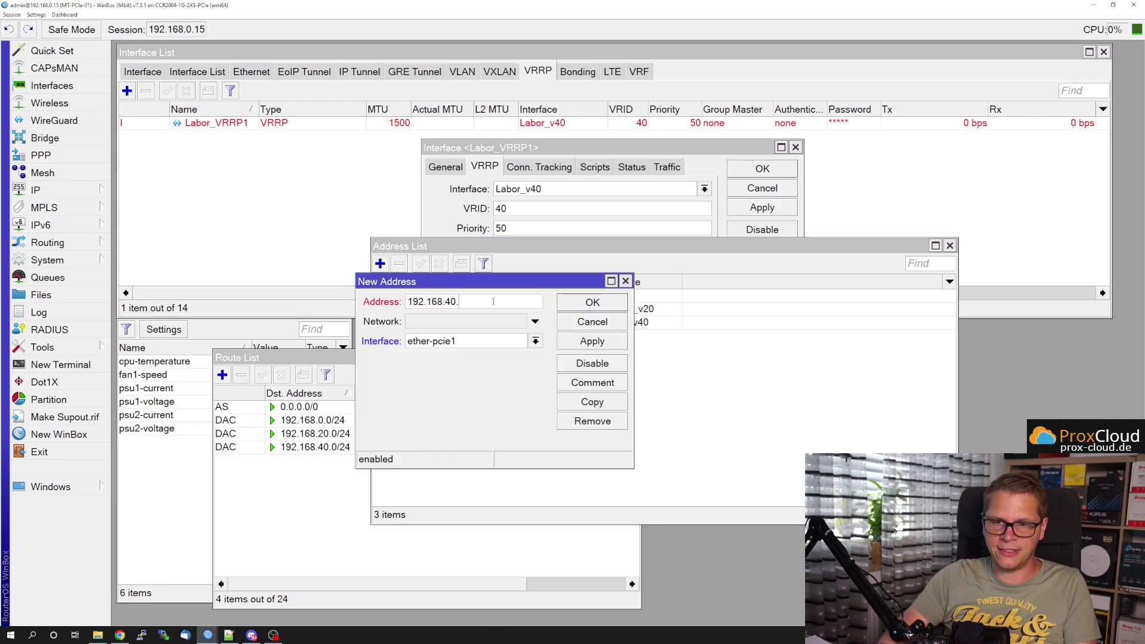
{"action": "type", "text": "1/24"}
{"action": "left_click", "coordinate": [462, 339]}
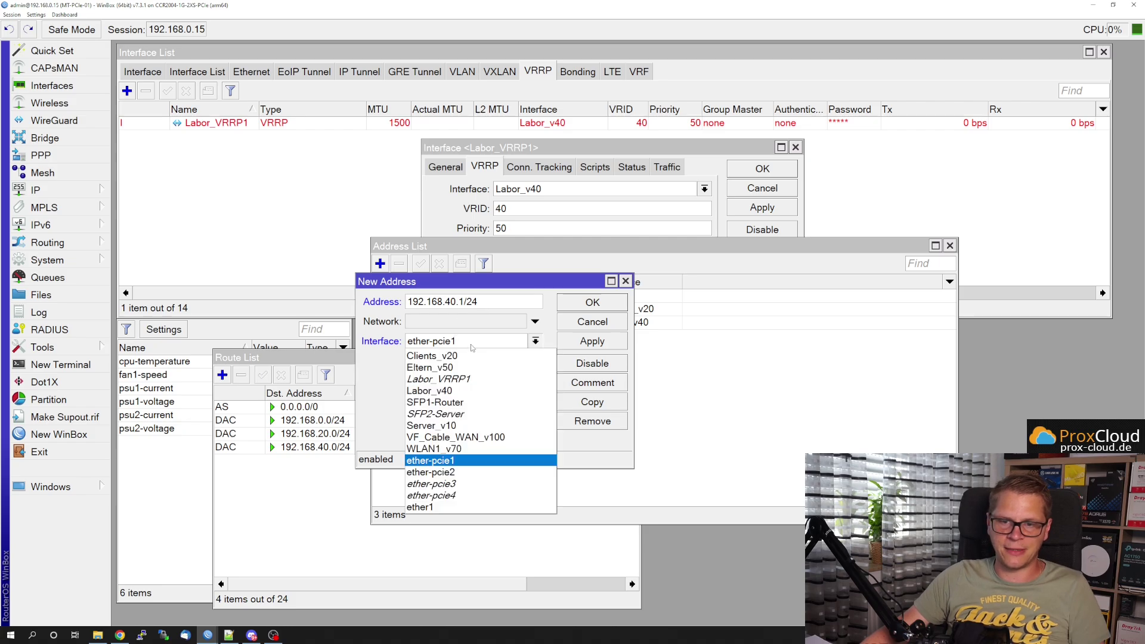
{"action": "left_click", "coordinate": [479, 379]}
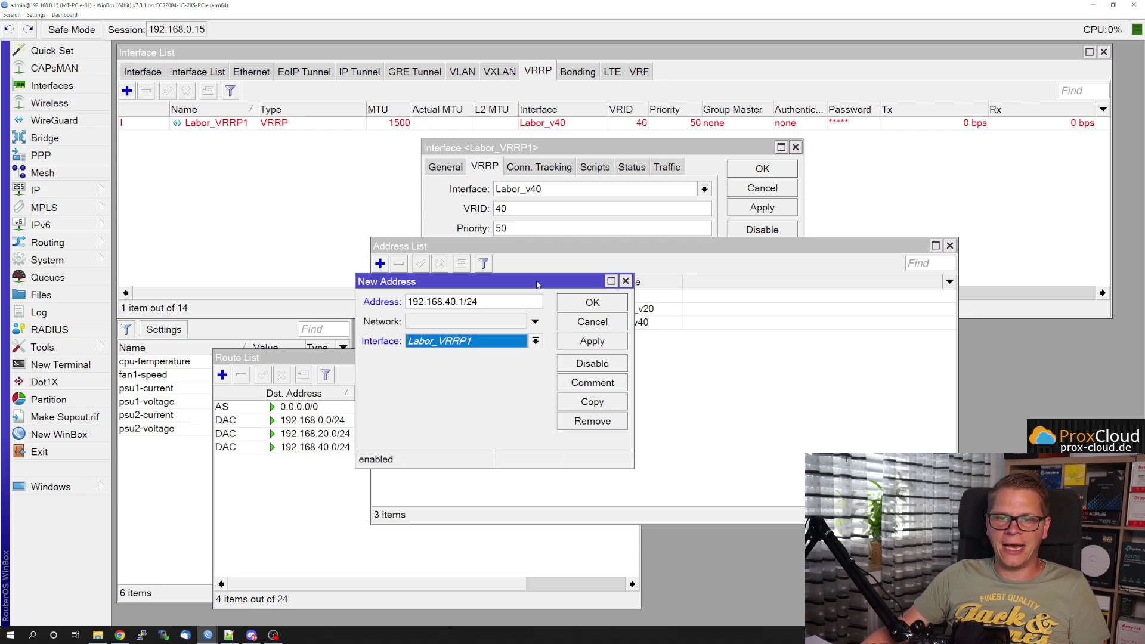
{"action": "left_click_drag", "start_coordinate": [538, 284], "coordinate": [516, 315]}
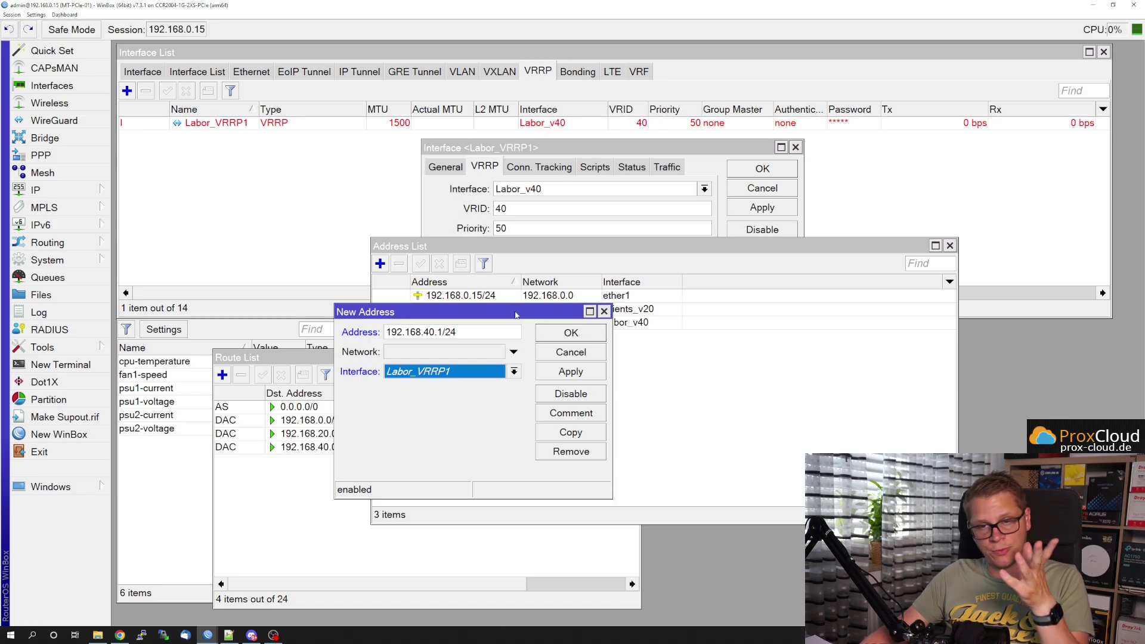
{"action": "left_click", "coordinate": [555, 336]}
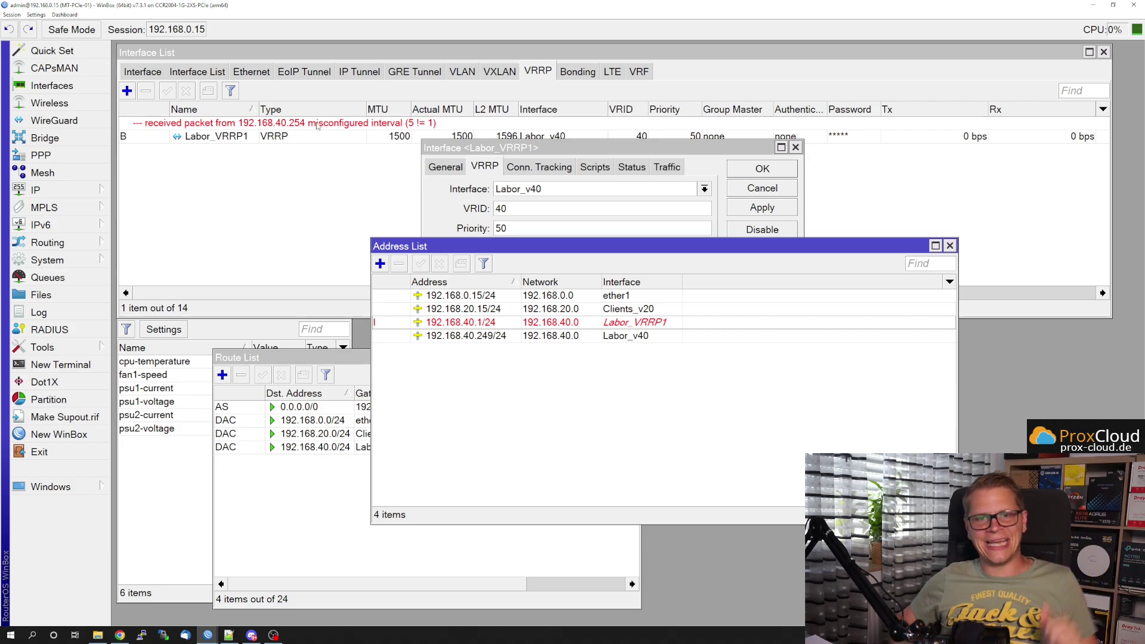
Set the Labor_VRRP1 interval to 5 seconds and apply it
{"action": "left_click", "coordinate": [490, 150]}
{"action": "left_click_drag", "start_coordinate": [489, 151], "coordinate": [530, 73]}
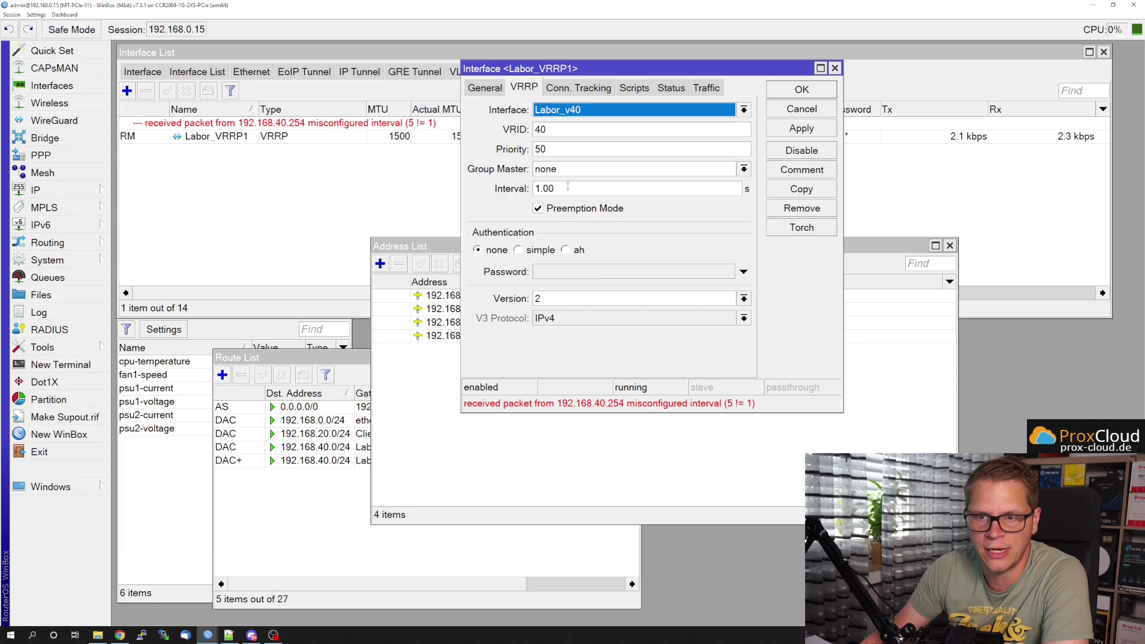
{"action": "left_click", "coordinate": [545, 188]}
{"action": "type", "text": "5"}
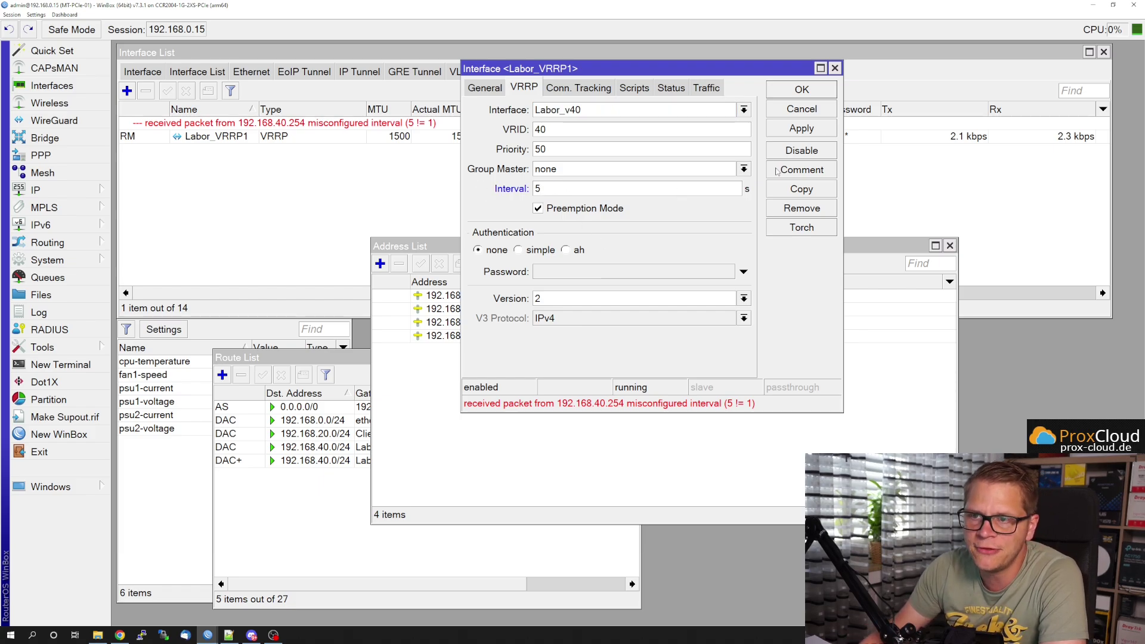
{"action": "left_click", "coordinate": [802, 129]}
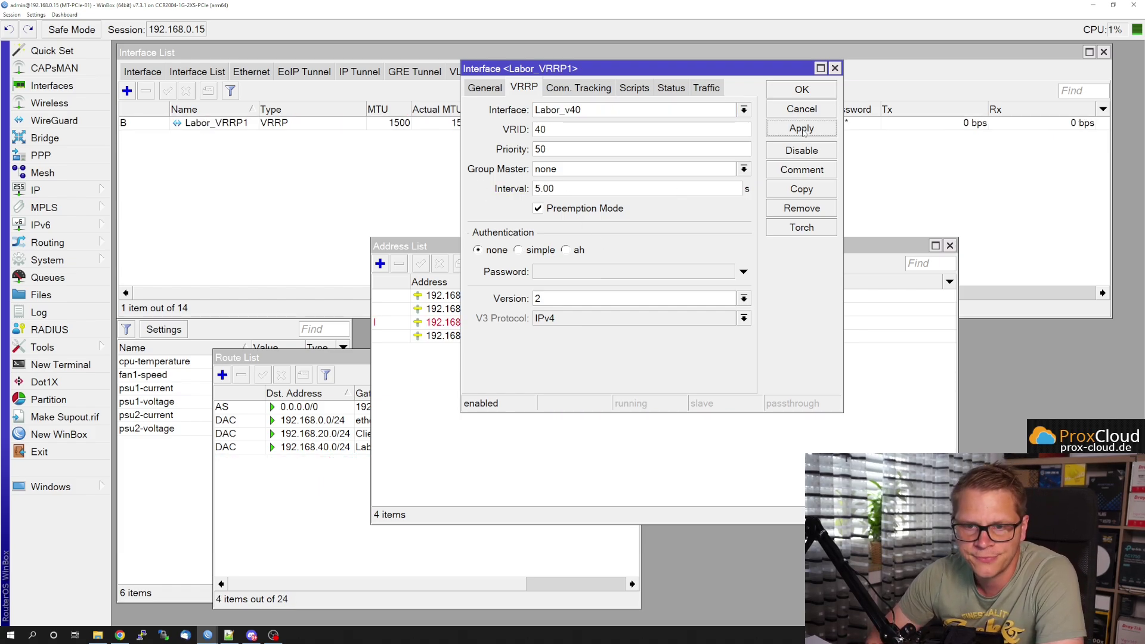
Arrange the Labor_VRRP1 settings and the address list side by side below the VRRP interface entry to examine its state
{"action": "left_click_drag", "start_coordinate": [762, 68], "coordinate": [432, 158]}
{"action": "left_click_drag", "start_coordinate": [591, 247], "coordinate": [740, 207]}
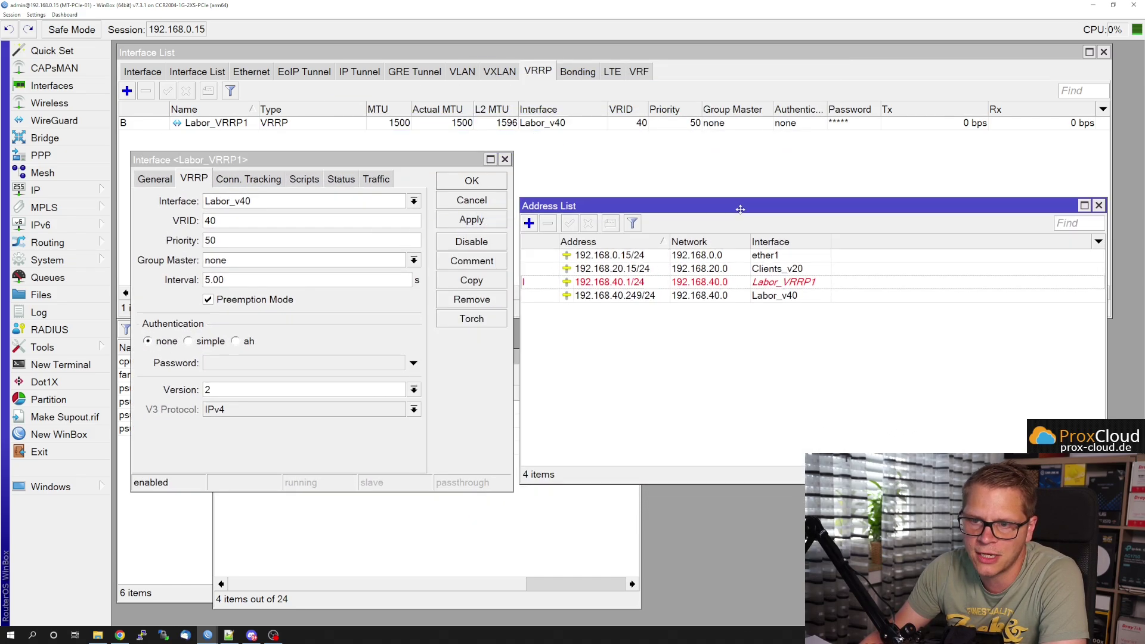
{"action": "left_click_drag", "start_coordinate": [369, 160], "coordinate": [360, 192]}
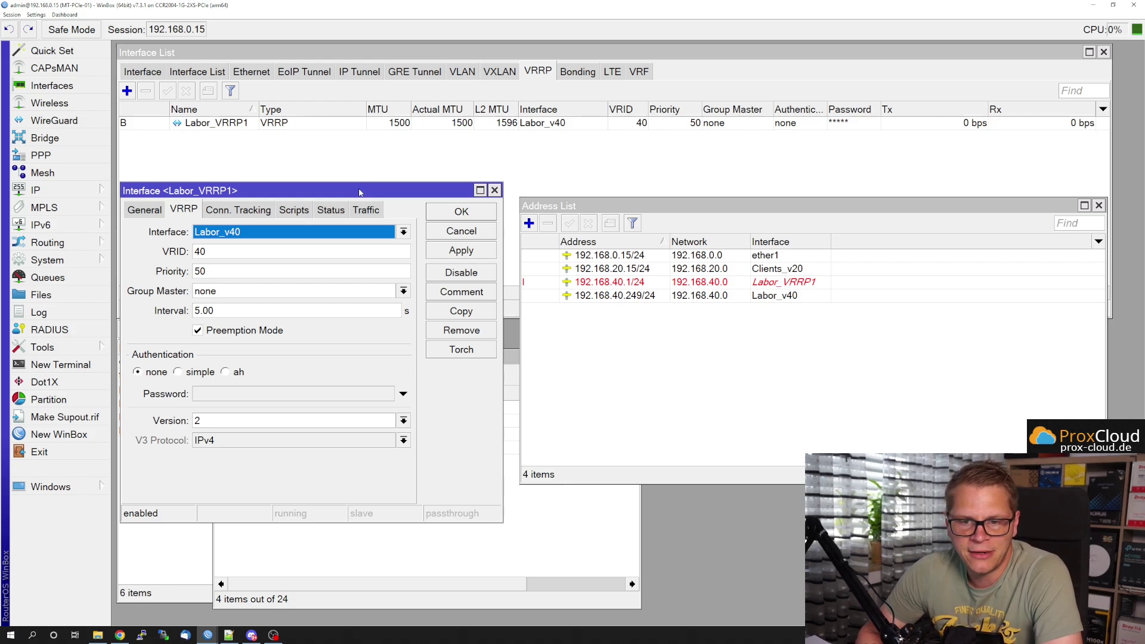
Review the Labor_VRRP1 interface's status, connection tracking, scripts, VRRP and general settings to examine its current VRRP role
{"action": "left_click", "coordinate": [327, 209]}
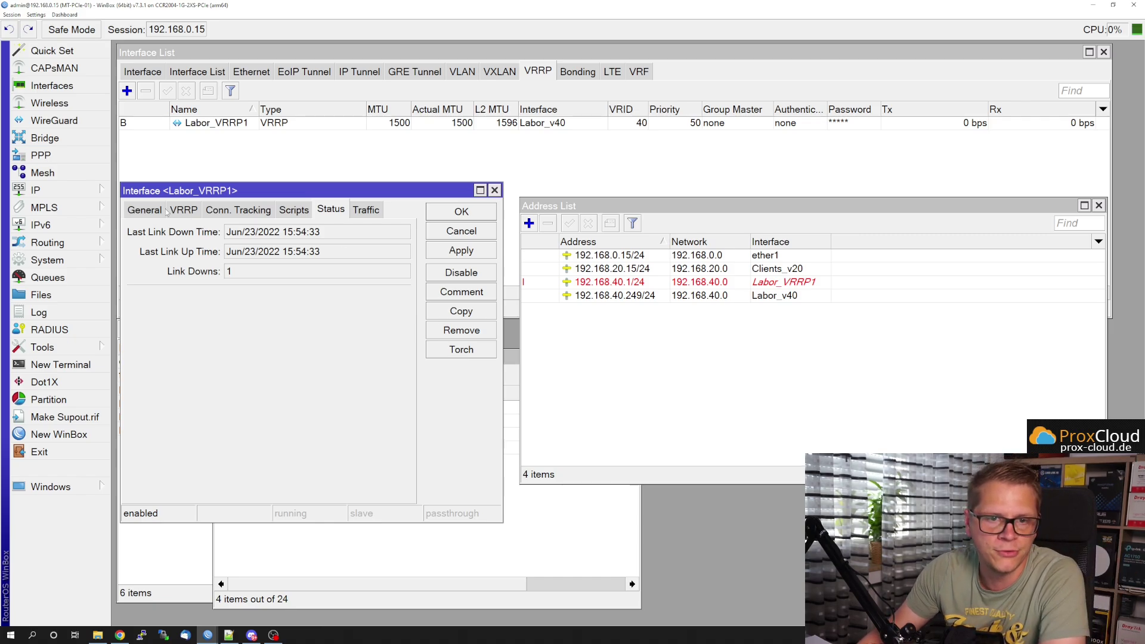
{"action": "left_click", "coordinate": [441, 212]}
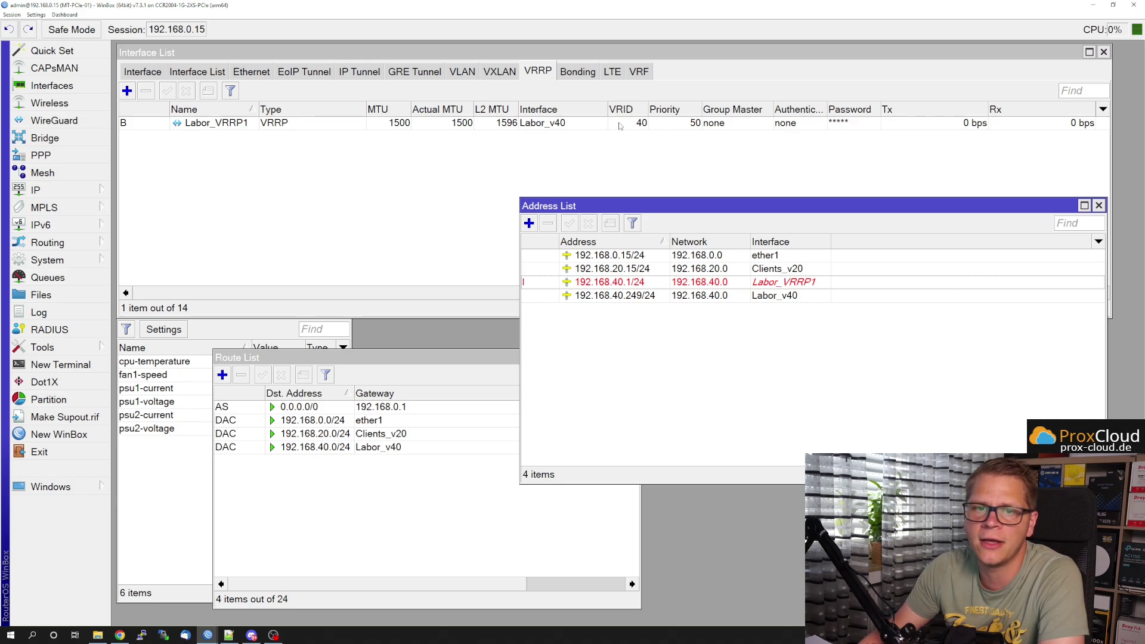
{"action": "left_click", "coordinate": [799, 123]}
{"action": "double_click", "coordinate": [798, 123]}
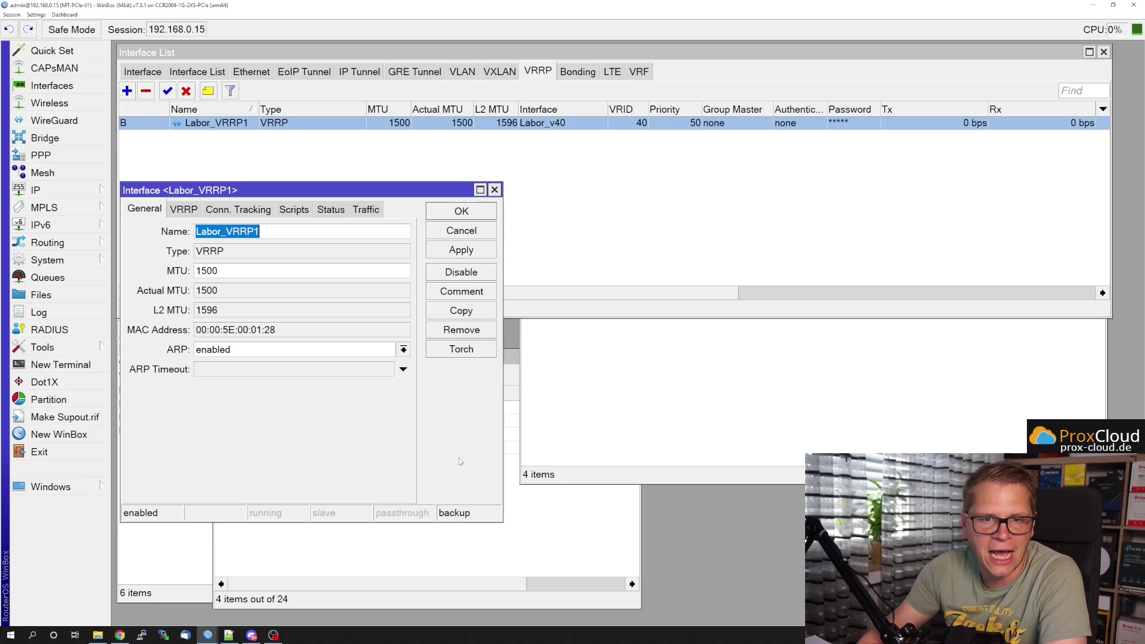
{"action": "left_click", "coordinate": [330, 210]}
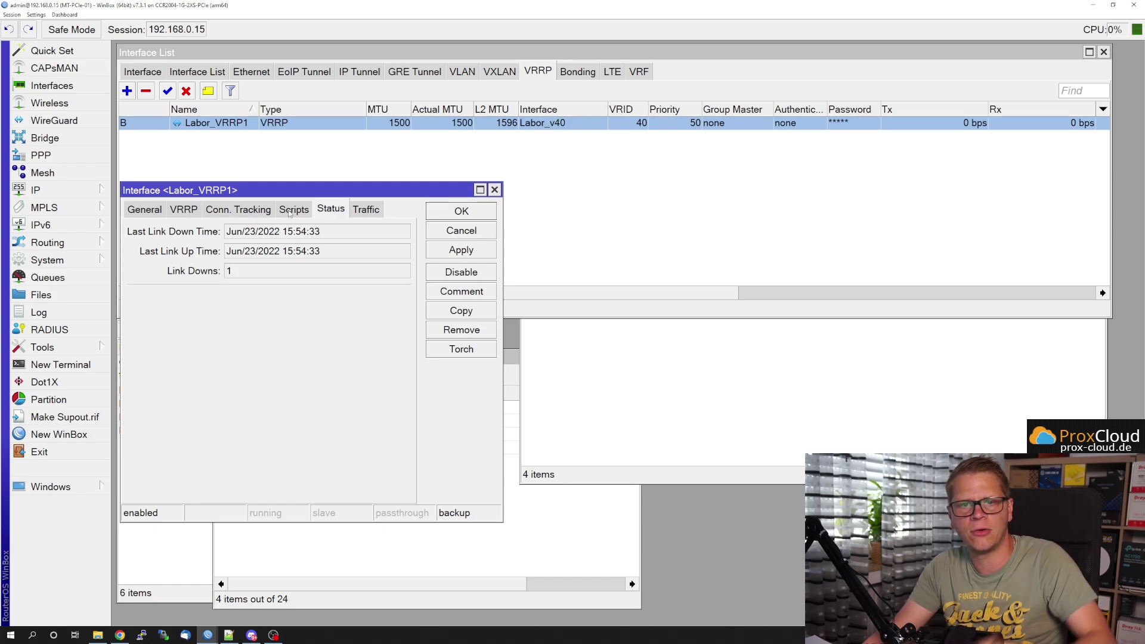
{"action": "left_click", "coordinate": [254, 209]}
{"action": "left_click", "coordinate": [294, 209]}
{"action": "left_click", "coordinate": [183, 209]}
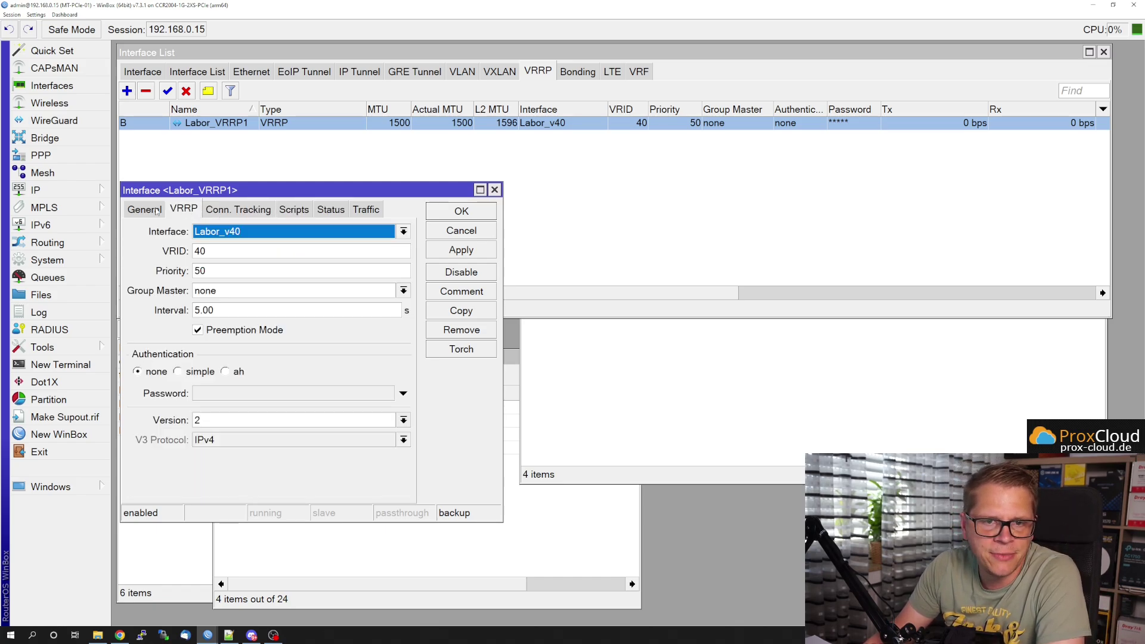
{"action": "left_click", "coordinate": [145, 209]}
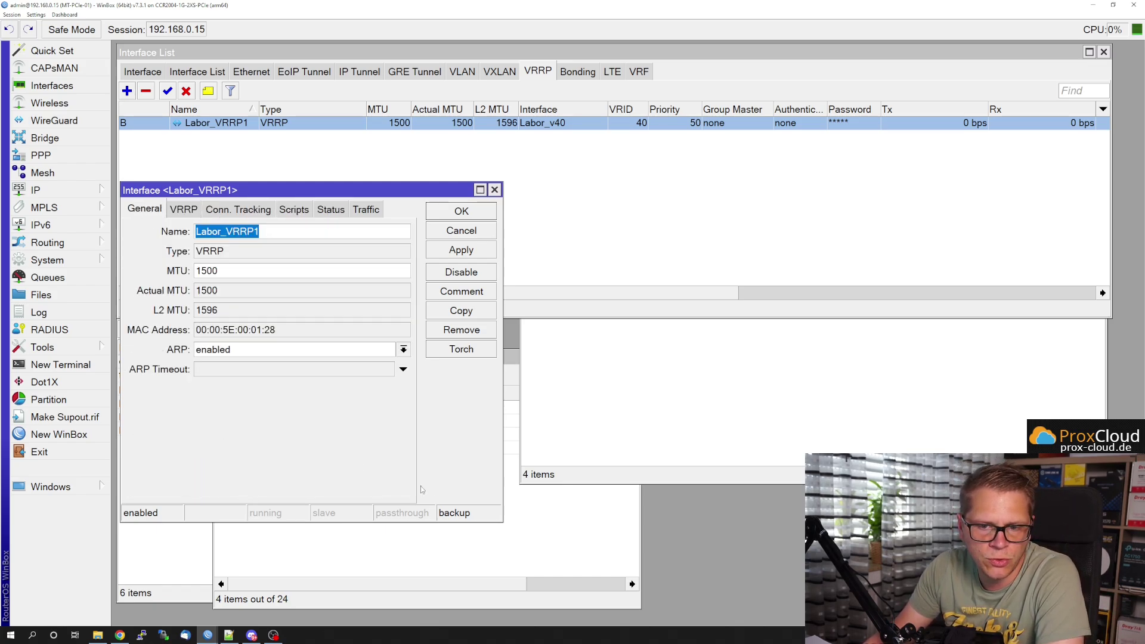
Show the Interval, On Backup and On Master columns in the VRRP interface list and inspect their entries for Labor_VRRP1
{"action": "left_click", "coordinate": [661, 171]}
{"action": "left_click_drag", "start_coordinate": [700, 298], "coordinate": [755, 294]}
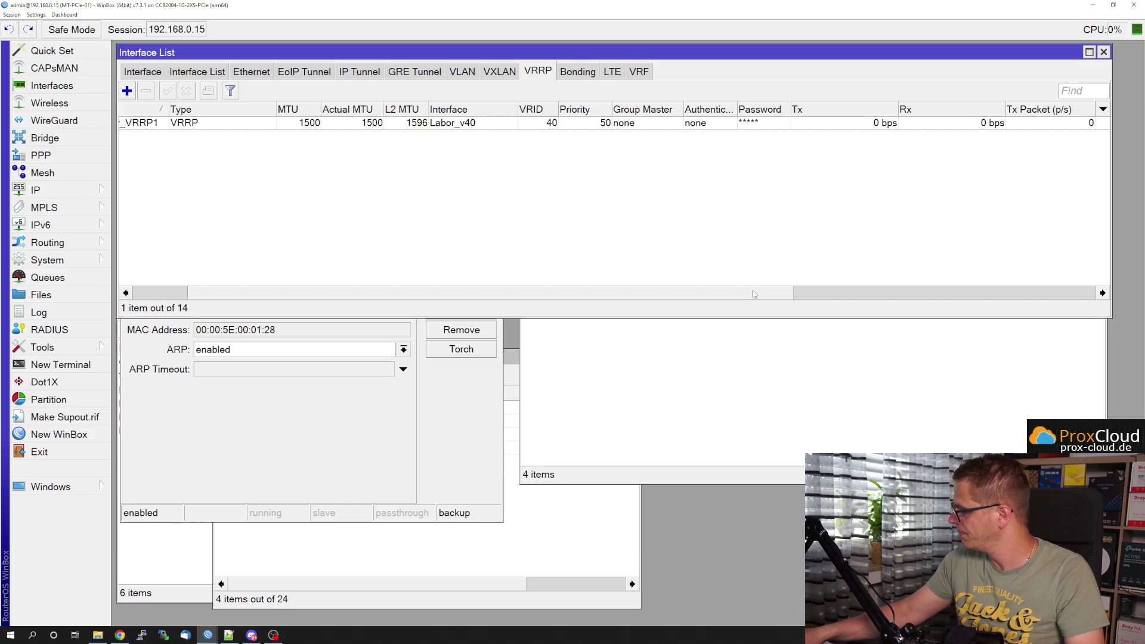
{"action": "left_click_drag", "start_coordinate": [755, 294], "coordinate": [627, 289]}
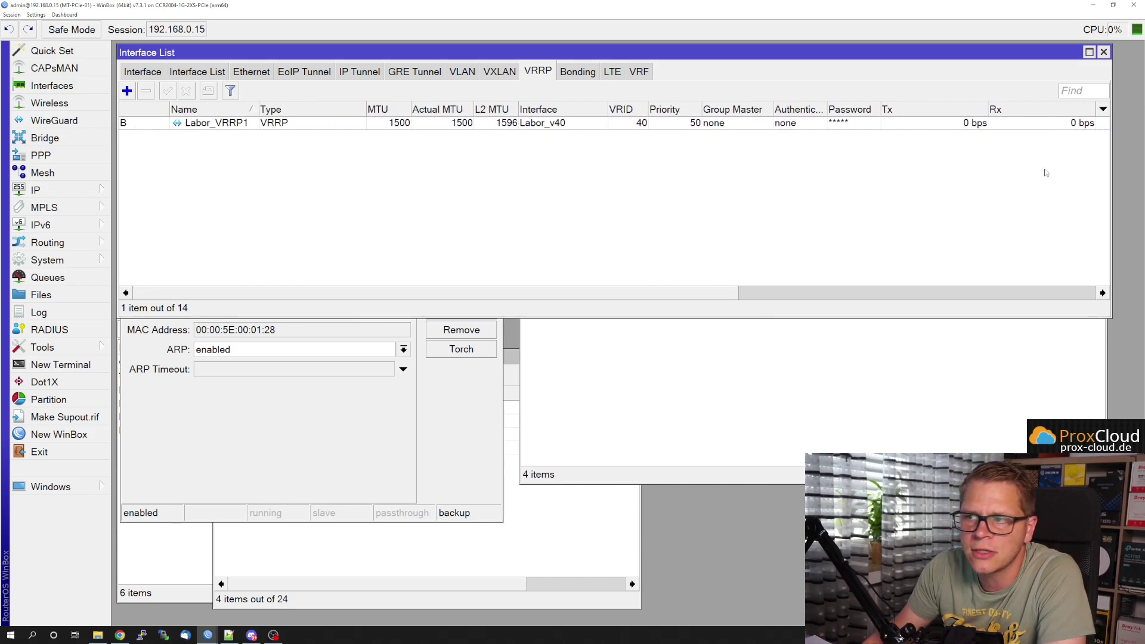
{"action": "left_click", "coordinate": [1103, 109]}
{"action": "left_click", "coordinate": [1083, 155]}
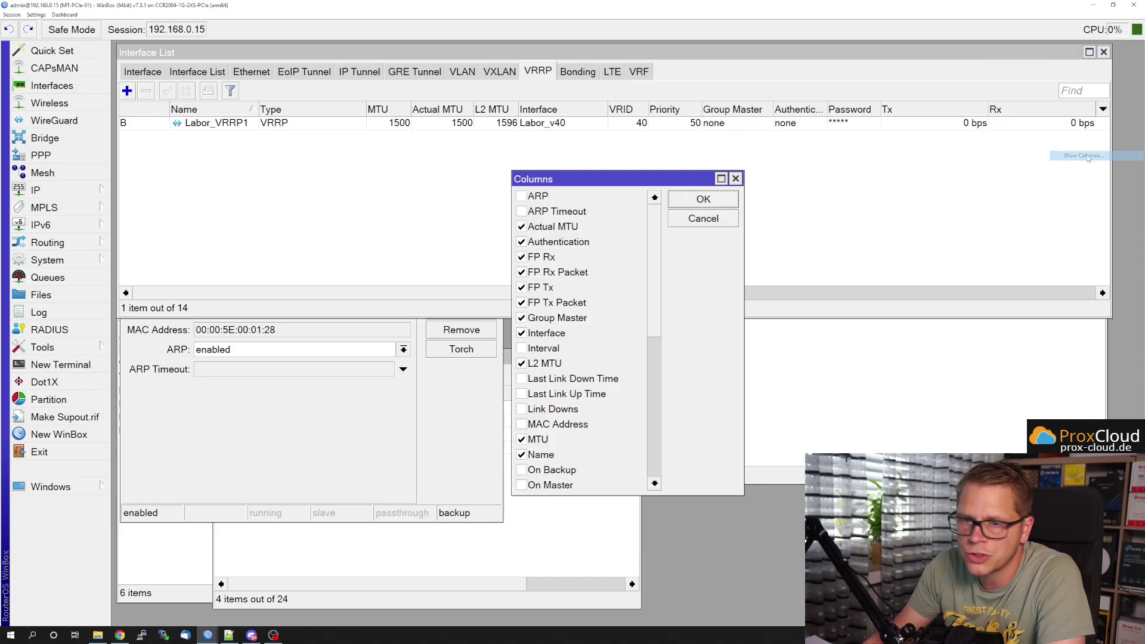
{"action": "left_click", "coordinate": [544, 348]}
{"action": "left_click_drag", "start_coordinate": [658, 264], "coordinate": [653, 328]}
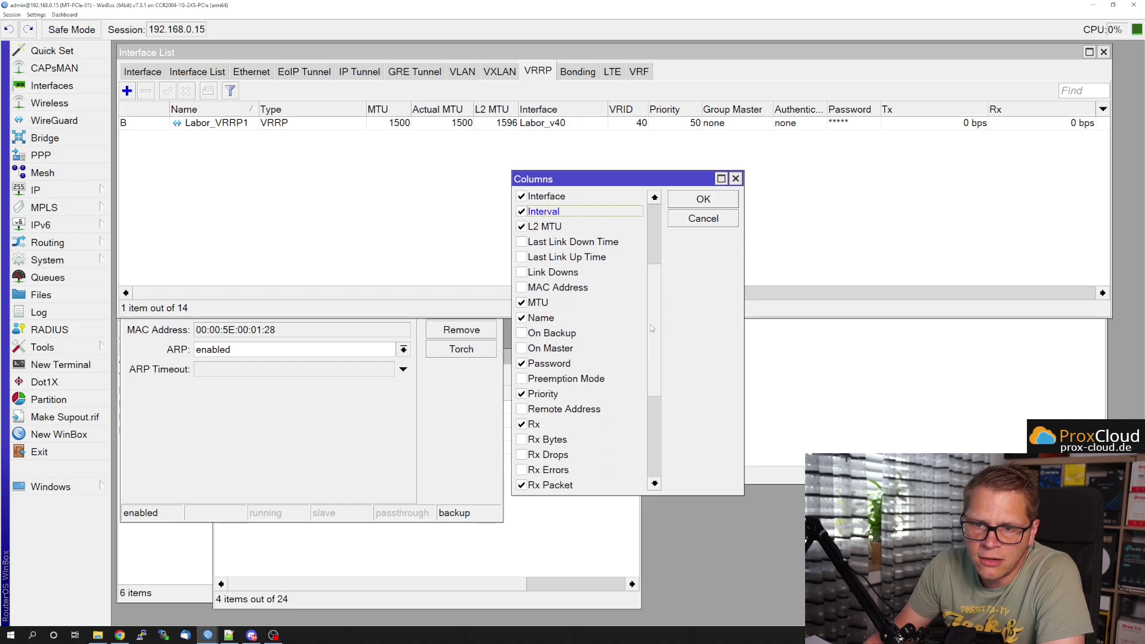
{"action": "left_click", "coordinate": [555, 335]}
{"action": "left_click", "coordinate": [557, 349]}
{"action": "left_click", "coordinate": [698, 199]}
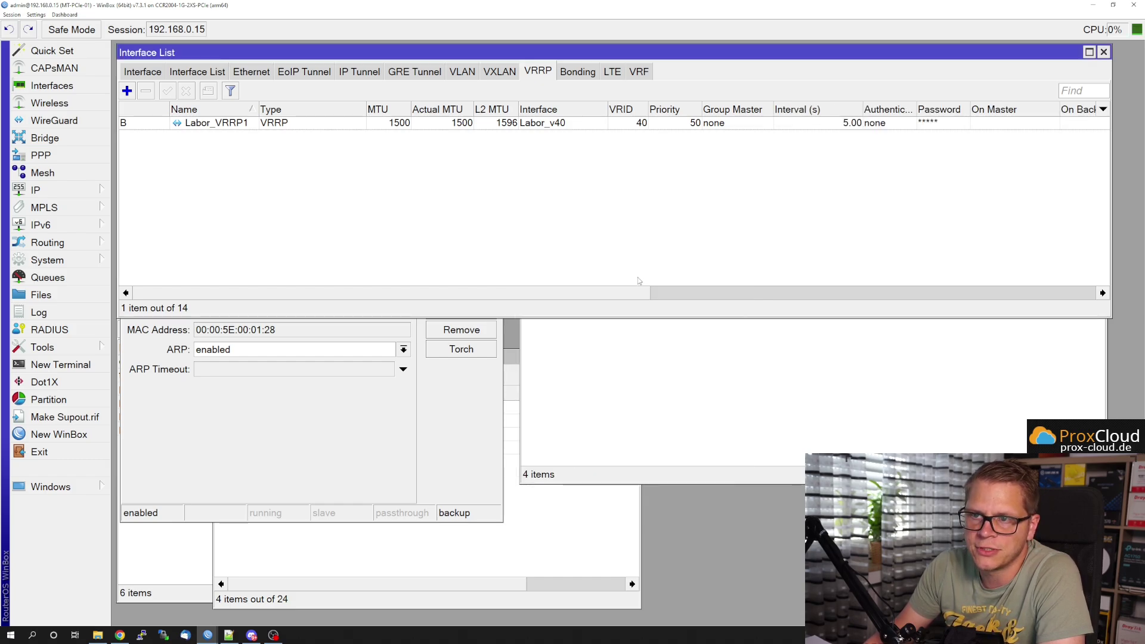
{"action": "left_click_drag", "start_coordinate": [639, 292], "coordinate": [833, 292]}
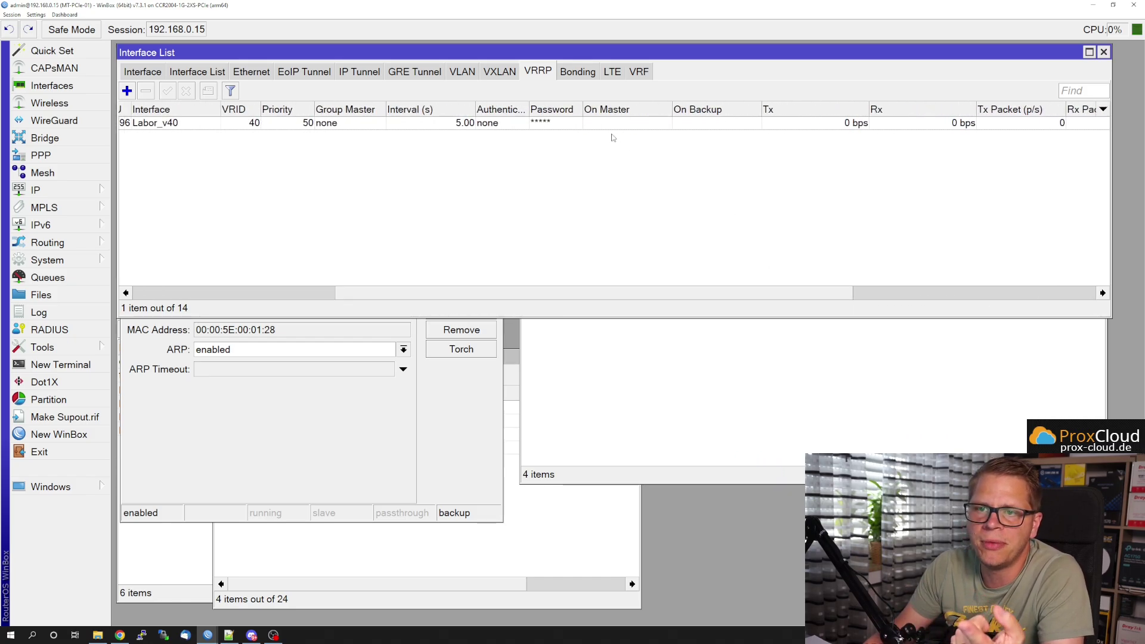
{"action": "left_click_drag", "start_coordinate": [678, 292], "coordinate": [444, 291]}
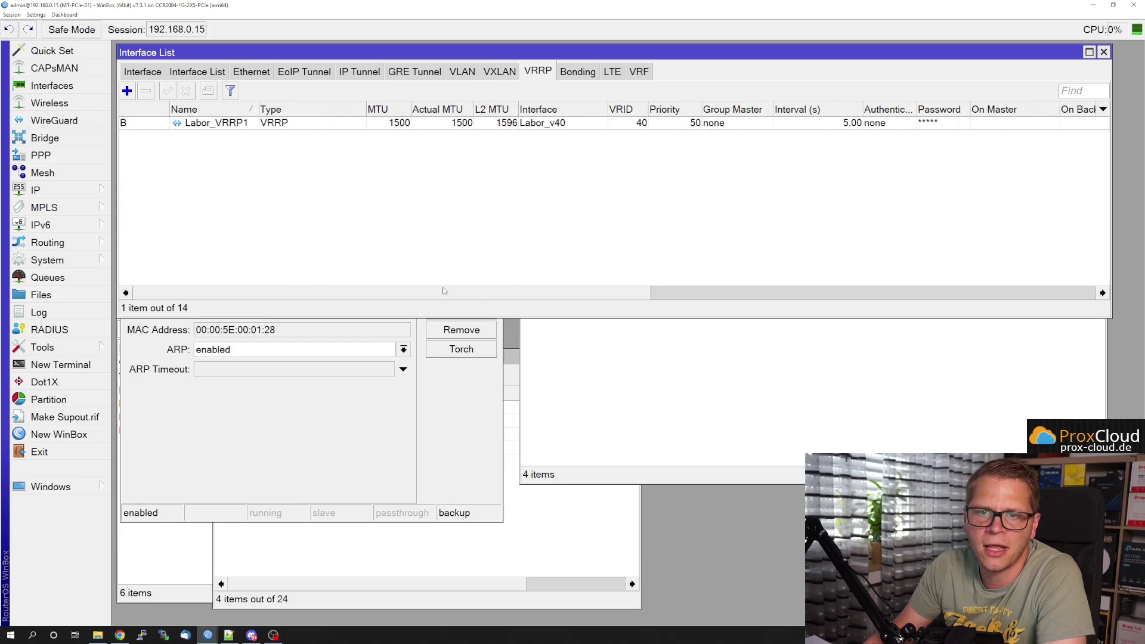
Show the Preemption Mode column in the VRRP interface list
{"action": "left_click", "coordinate": [1103, 109]}
{"action": "left_click", "coordinate": [1074, 160]}
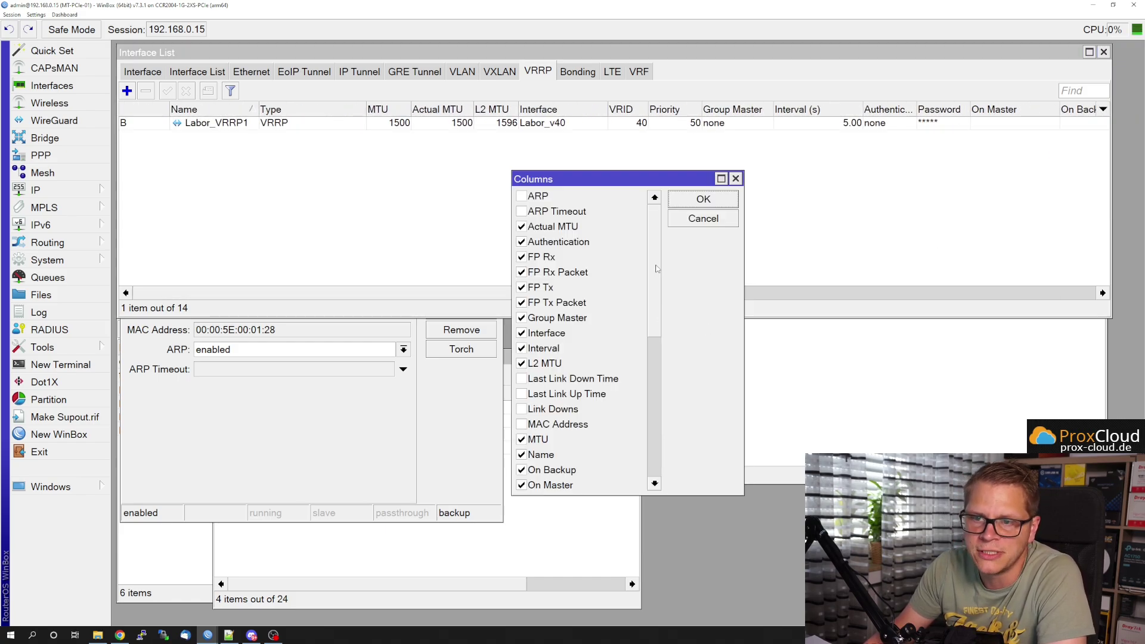
{"action": "left_click_drag", "start_coordinate": [657, 275], "coordinate": [651, 348]}
{"action": "left_click", "coordinate": [590, 318]}
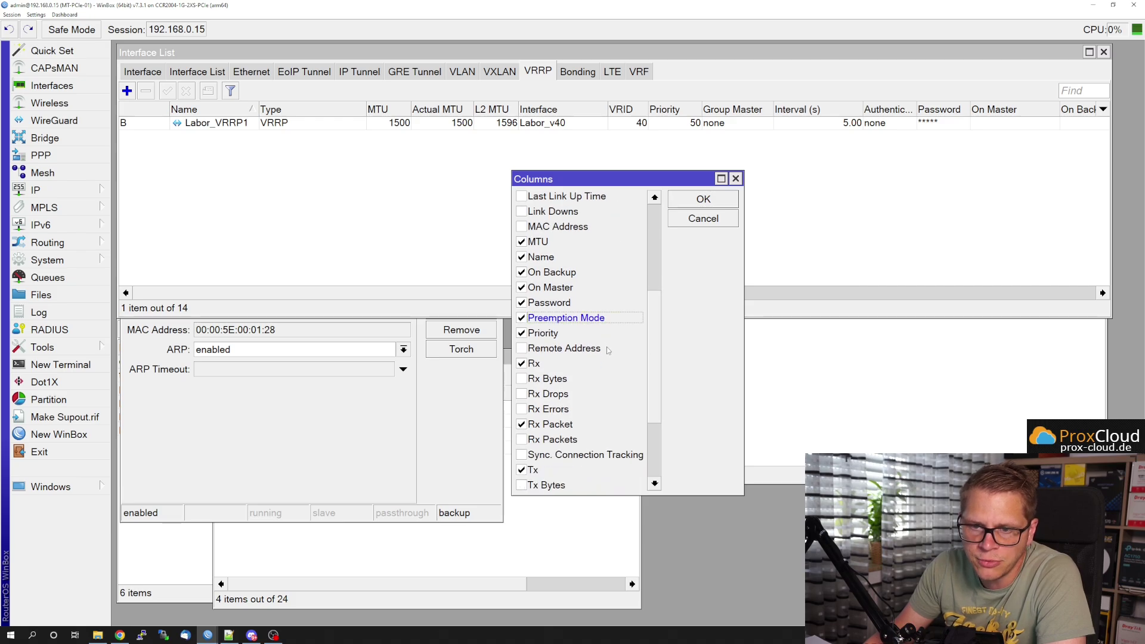
{"action": "scroll", "coordinate": [656, 376], "scroll_direction": "down", "scroll_amount": 1}
{"action": "scroll", "coordinate": [655, 377], "scroll_direction": "down", "scroll_amount": 2}
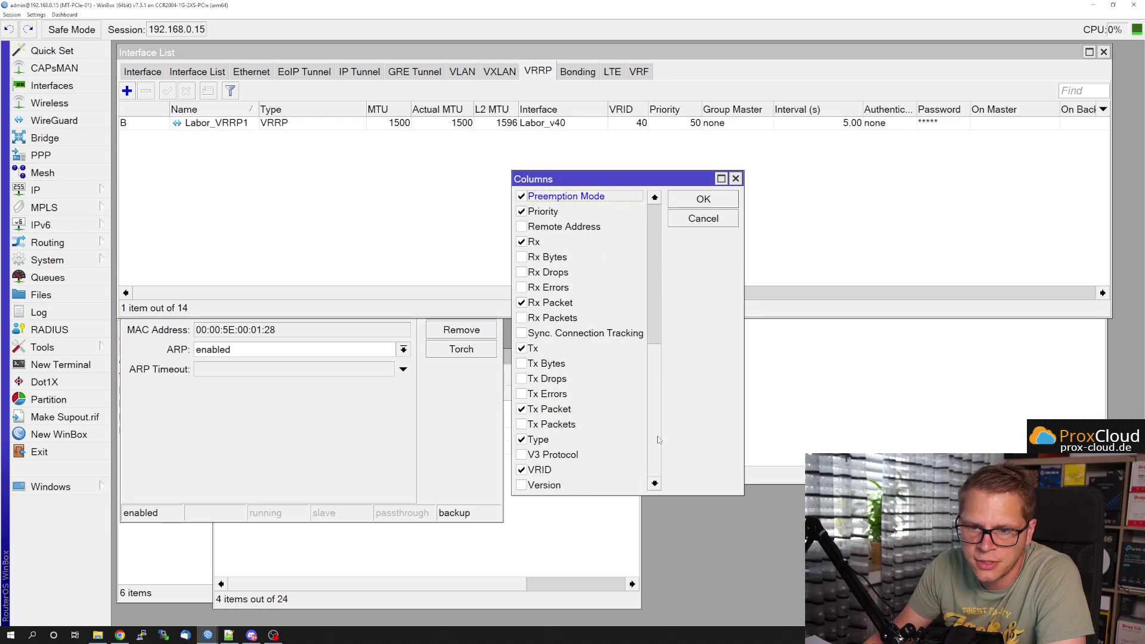
{"action": "left_click", "coordinate": [695, 200]}
{"action": "left_click_drag", "start_coordinate": [587, 292], "coordinate": [1018, 294]}
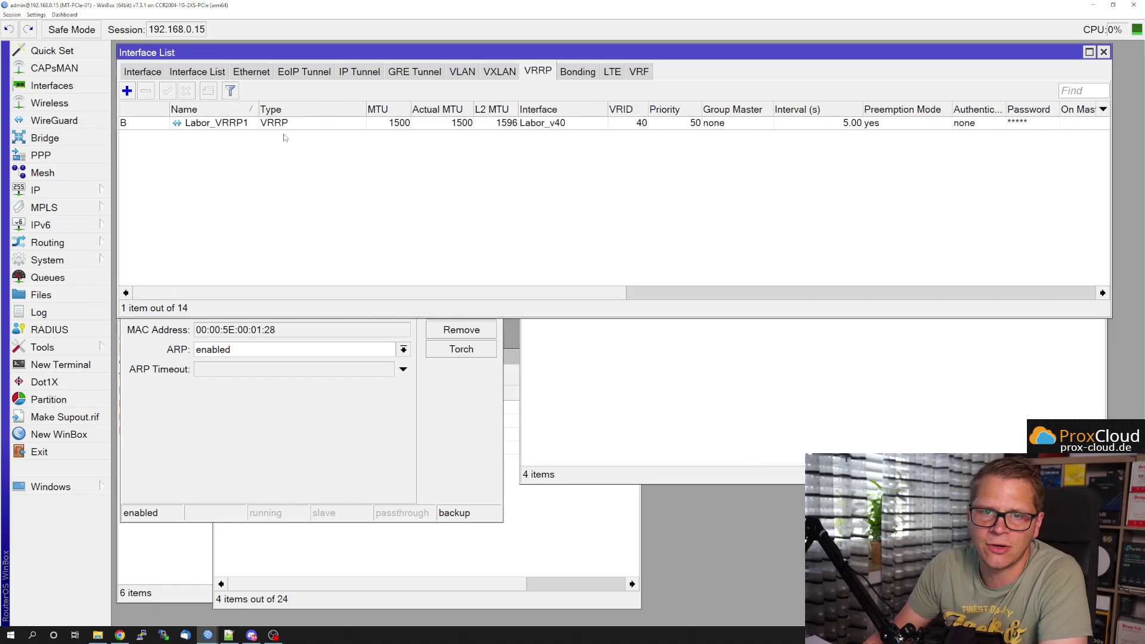
Set the Labor_VRRP1 priority to 205 and apply it
{"action": "double_click", "coordinate": [285, 123]}
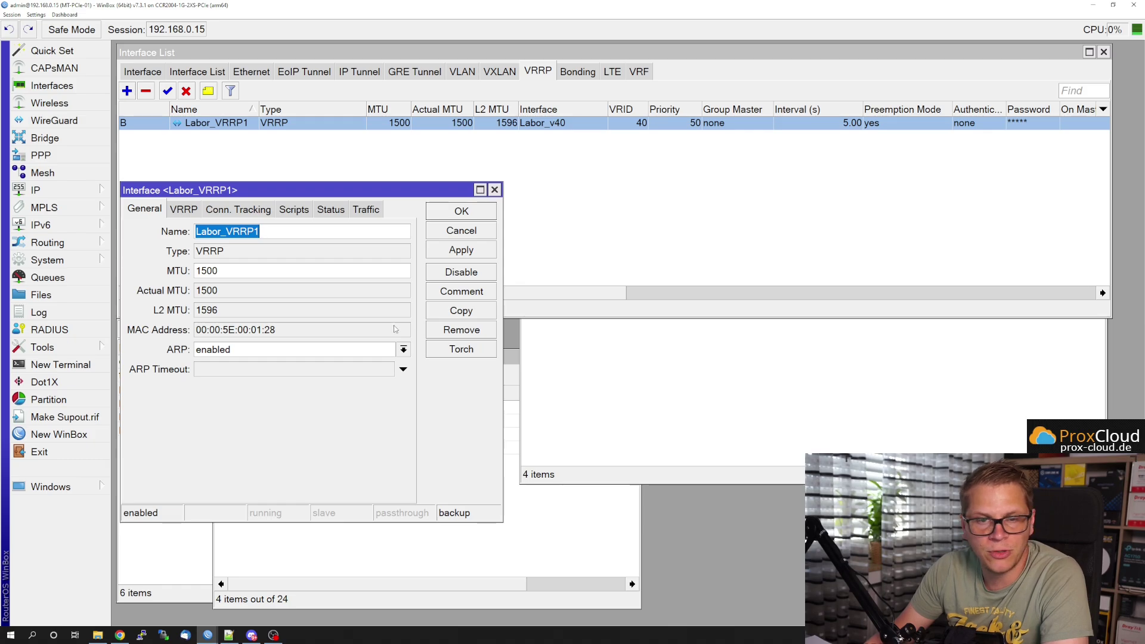
{"action": "left_click", "coordinate": [178, 211]}
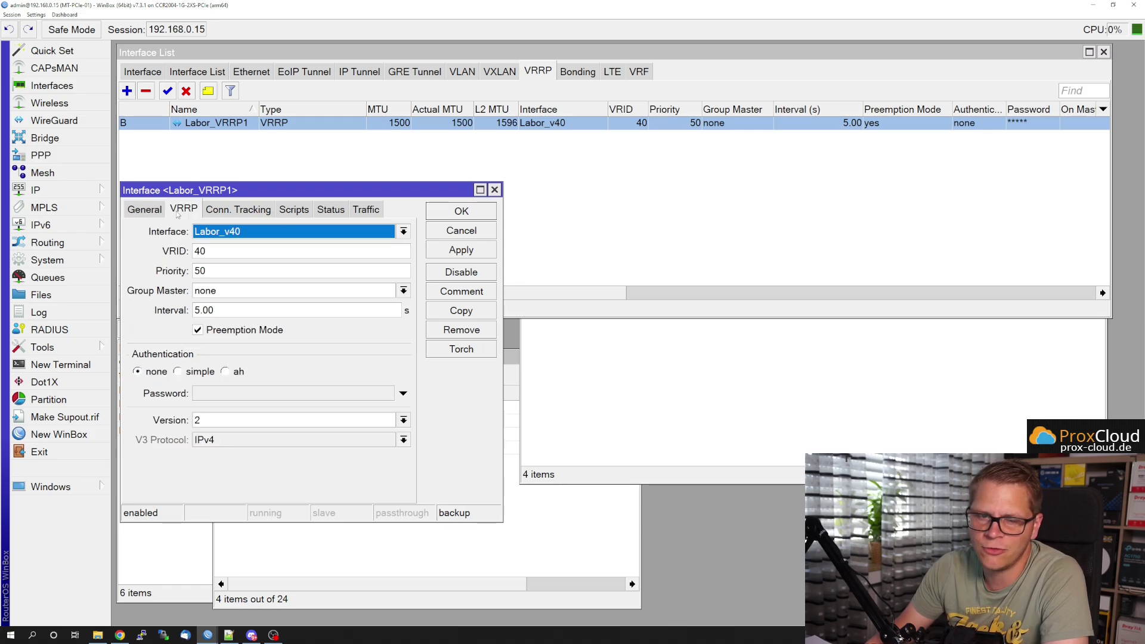
{"action": "left_click_drag", "start_coordinate": [234, 190], "coordinate": [251, 159]}
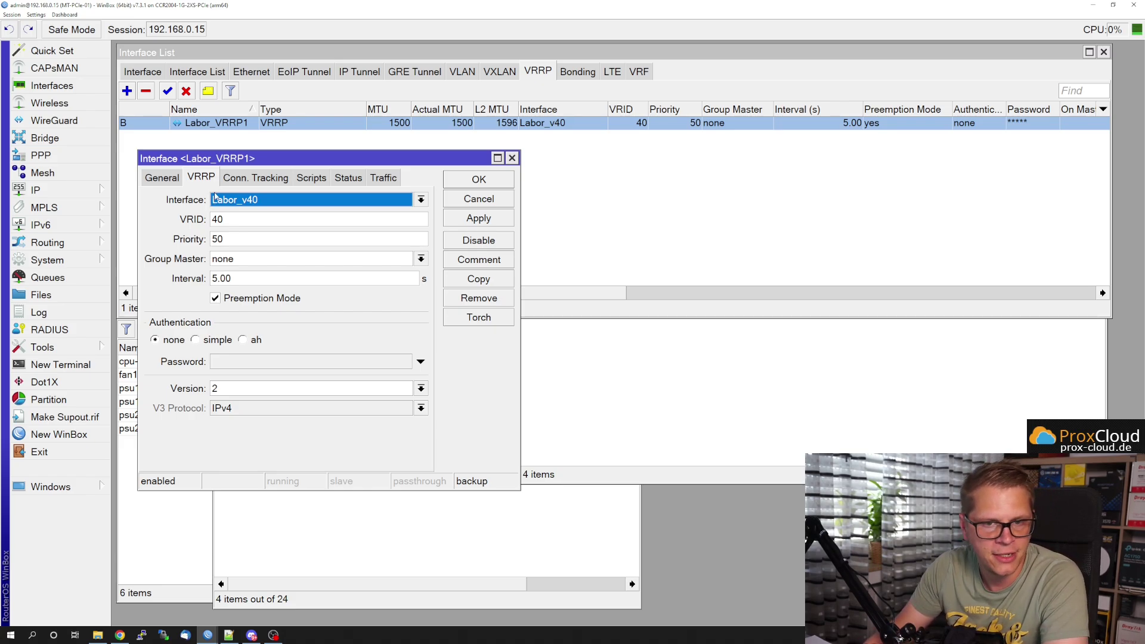
{"action": "double_click", "coordinate": [236, 237]}
{"action": "type", "text": "20"}
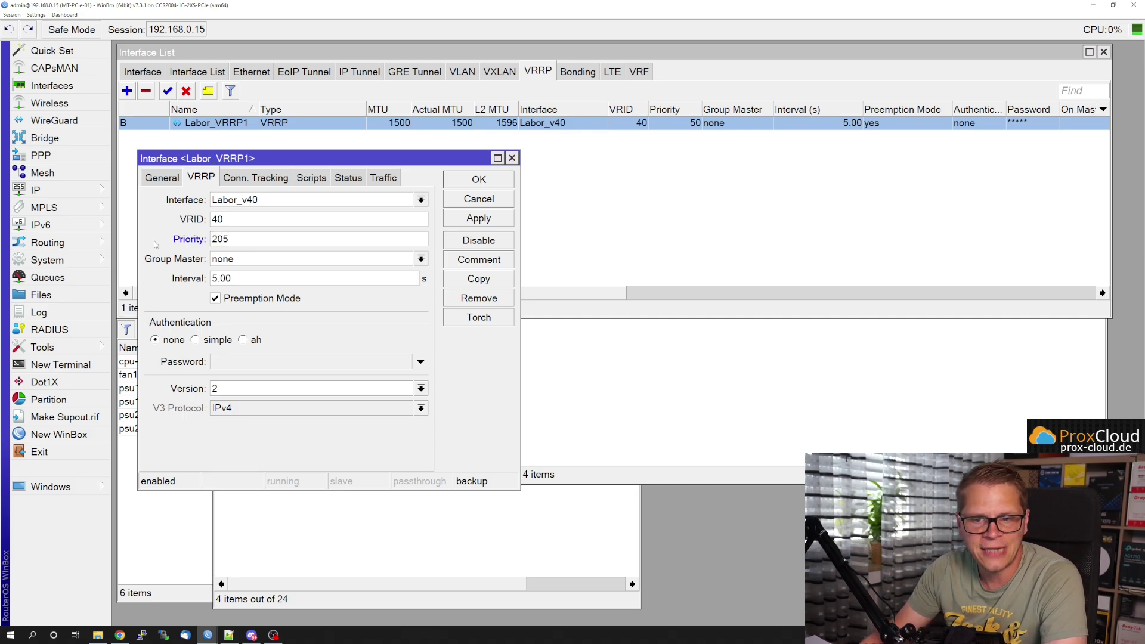
{"action": "left_click", "coordinate": [481, 221]}
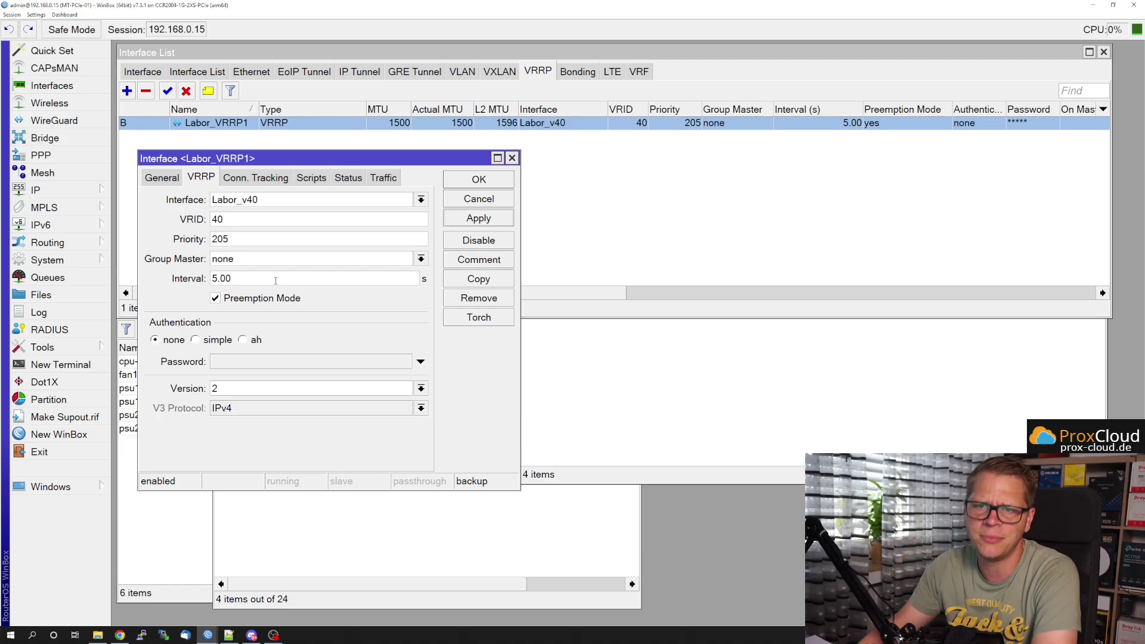
Place the Labor_VRRP1 settings beside the address list and check the interface's VRRP role and its 192.168.40.1/24 address
{"action": "left_click", "coordinate": [465, 187]}
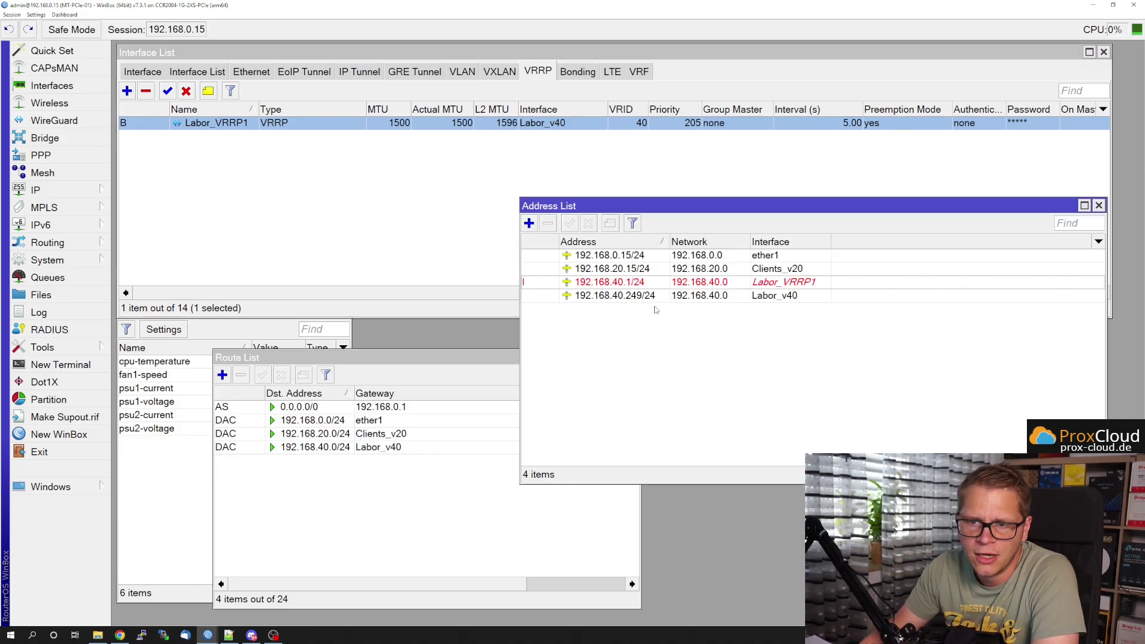
{"action": "left_click", "coordinate": [631, 284]}
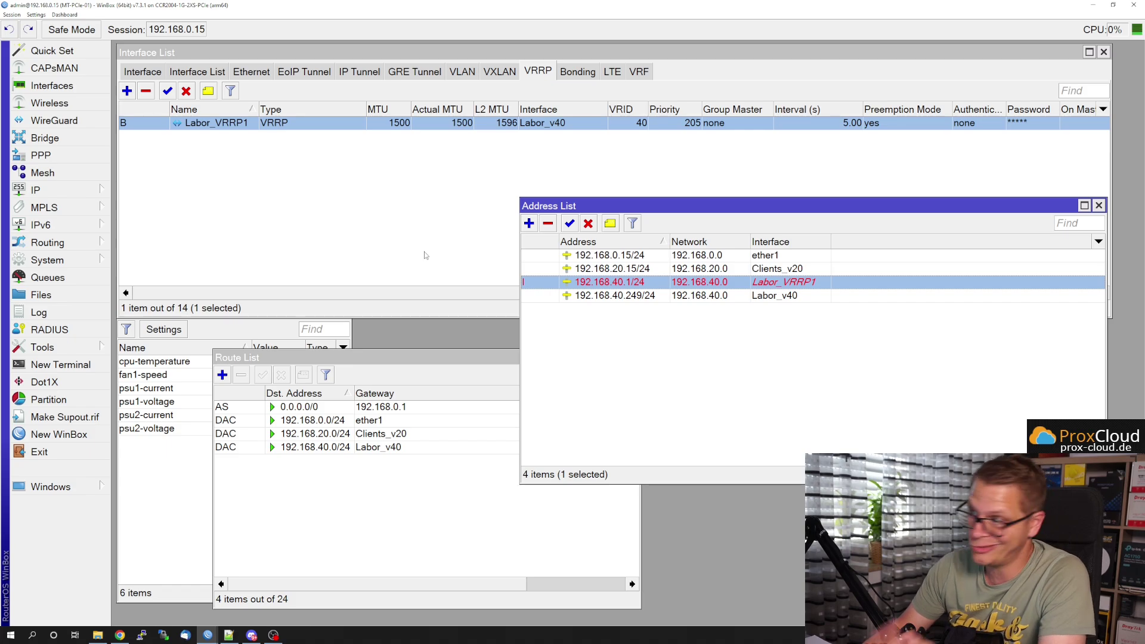
{"action": "double_click", "coordinate": [420, 123]}
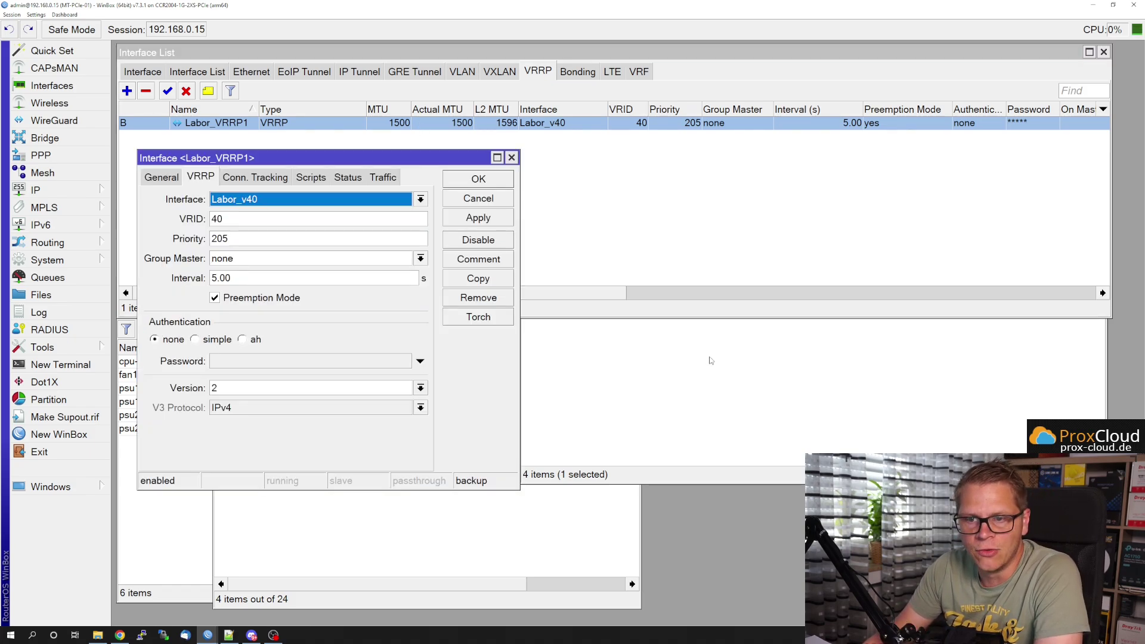
{"action": "left_click_drag", "start_coordinate": [385, 158], "coordinate": [367, 151]}
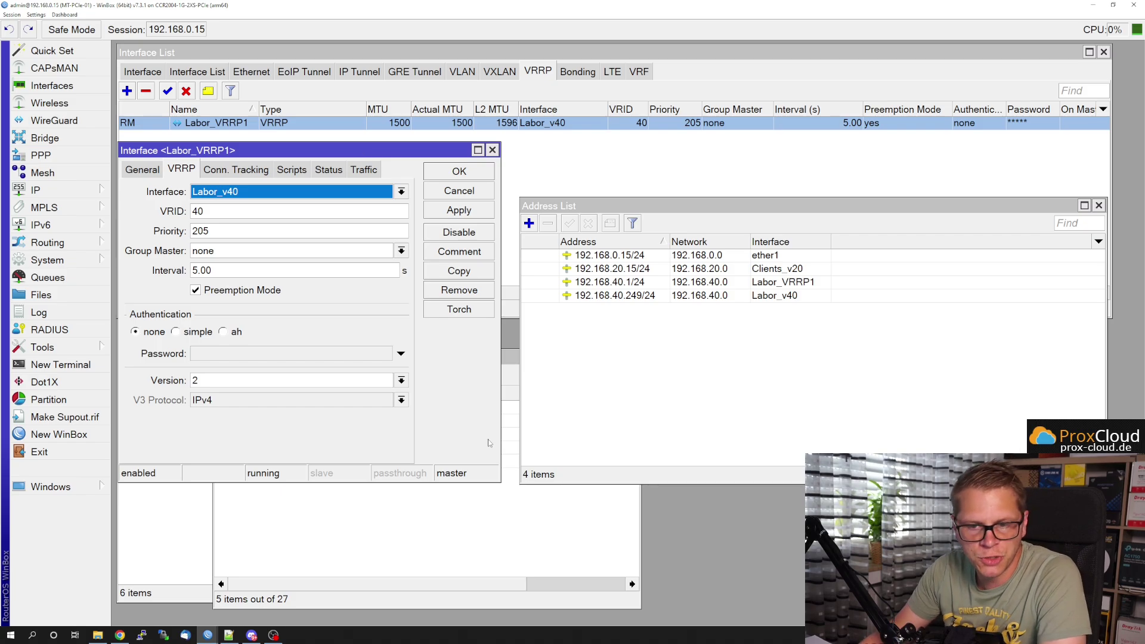
{"action": "left_click", "coordinate": [627, 283]}
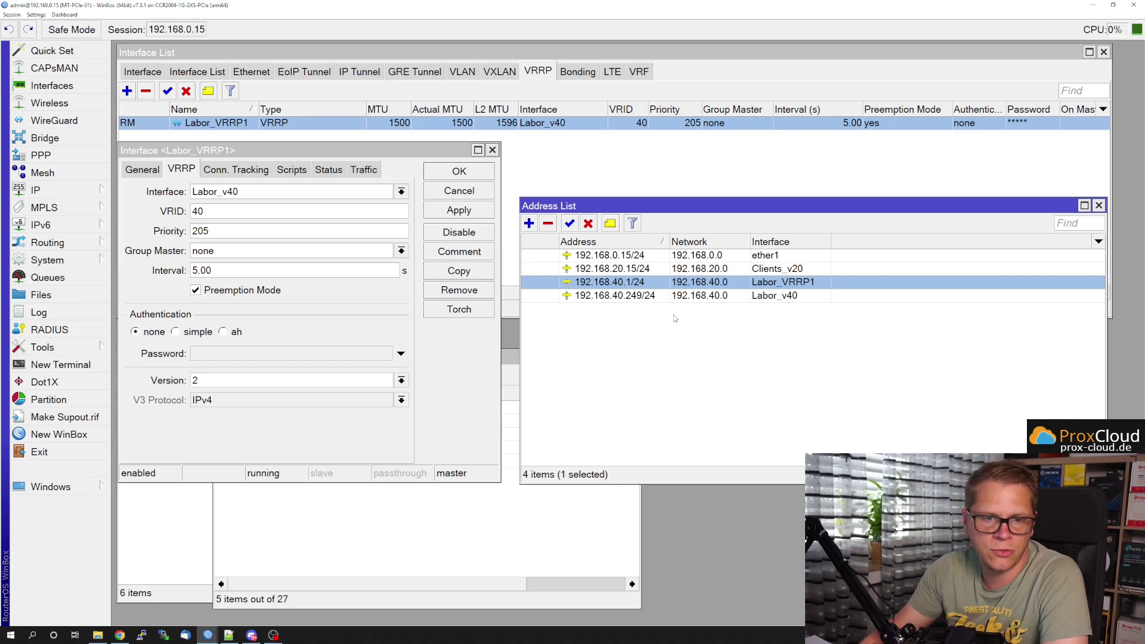
Ping the virtual address 192.168.40.1 from the router for a few seconds, stop the test and close it
{"action": "left_click", "coordinate": [42, 347]}
{"action": "left_click", "coordinate": [137, 423]}
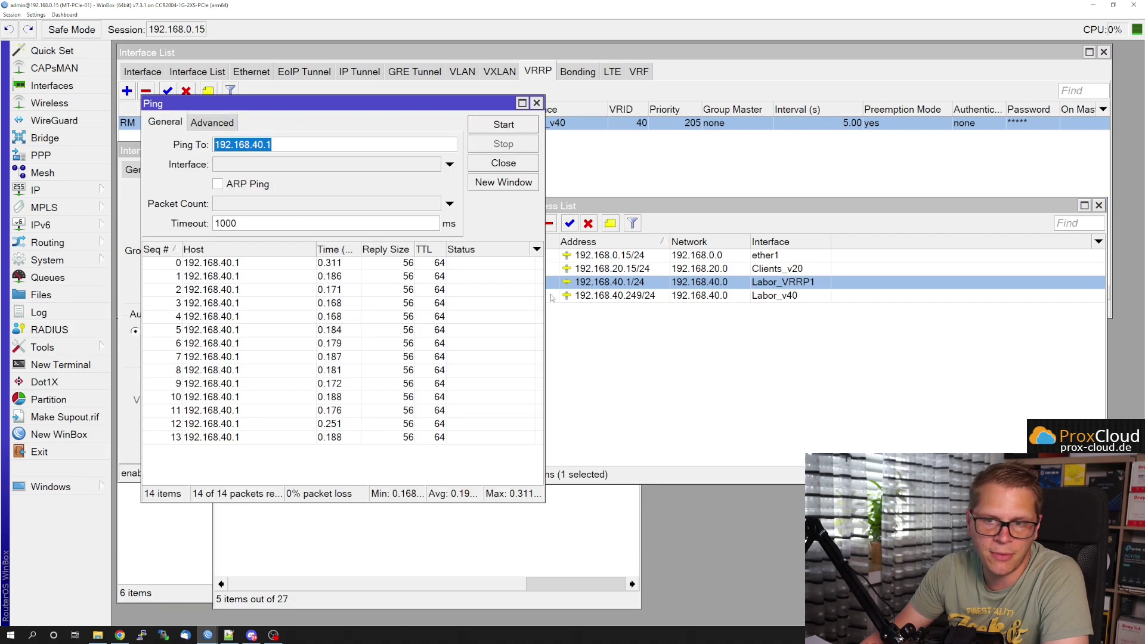
{"action": "left_click", "coordinate": [476, 128]}
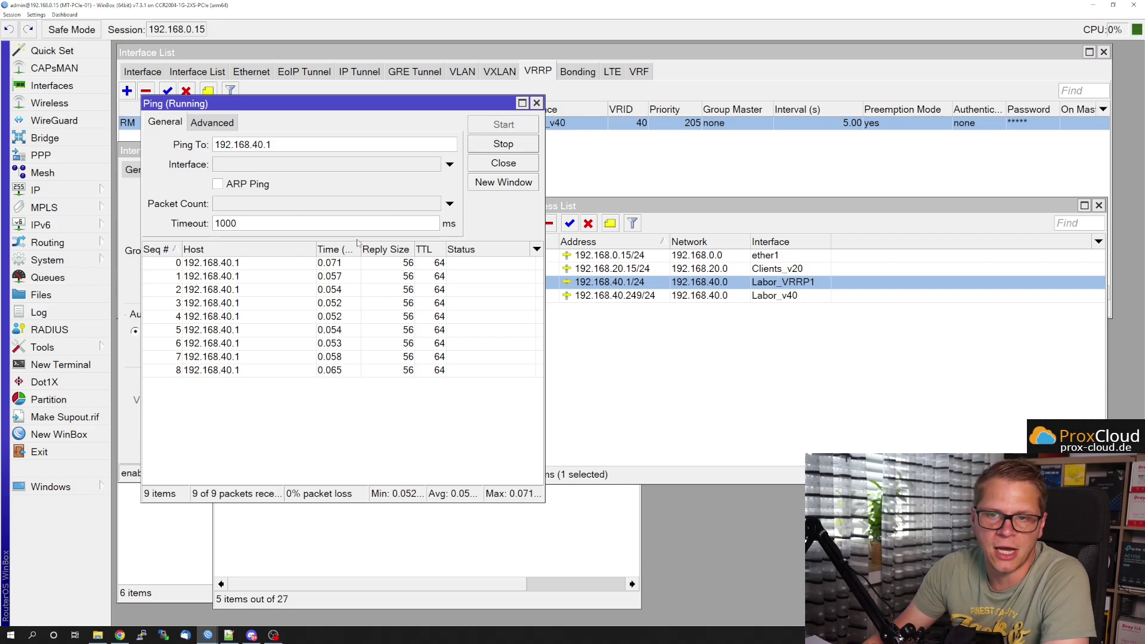
{"action": "left_click", "coordinate": [503, 144]}
{"action": "left_click", "coordinate": [537, 103]}
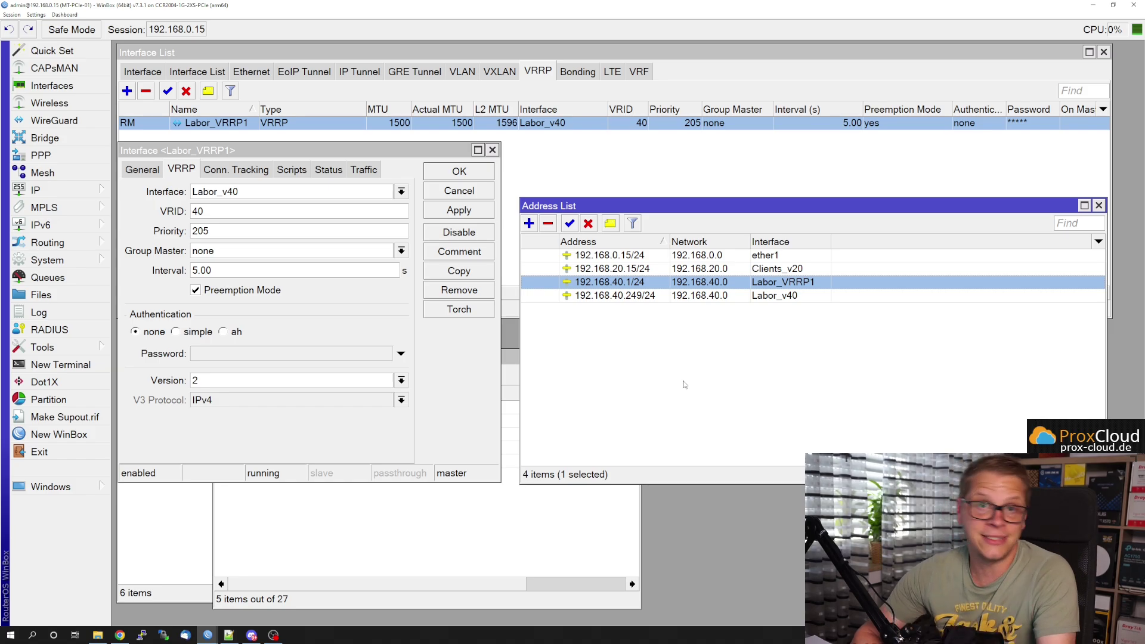
Switch to the browser to examine the EdgeRouter's VRRP group 40 and the homelab network diagram, and return to WinBox
{"action": "key", "text": "alt+Tab"}
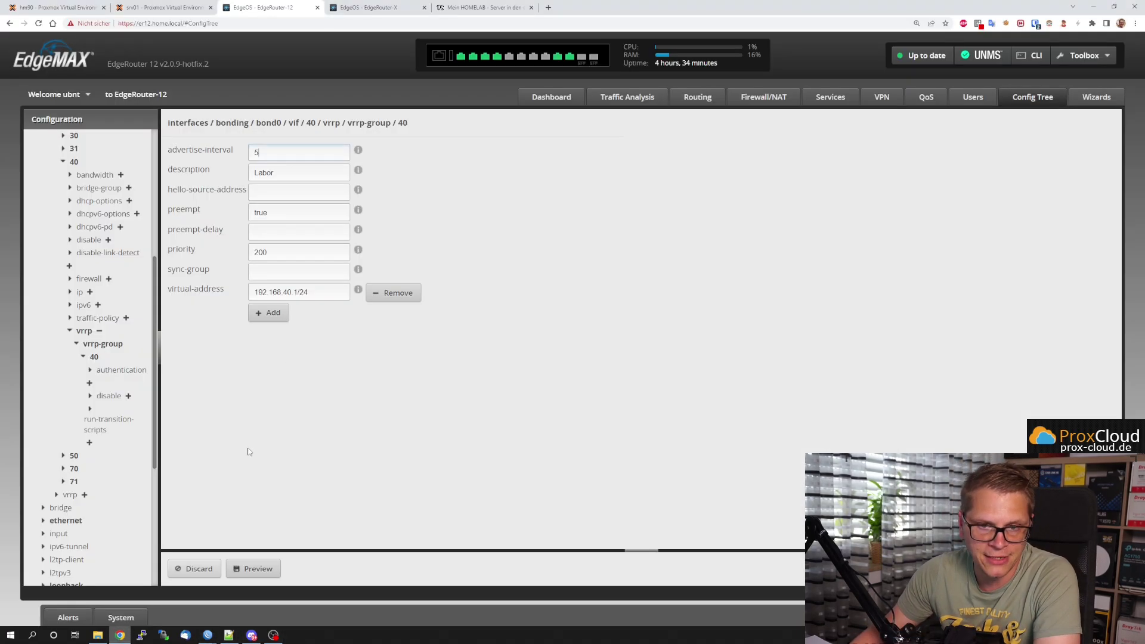
{"action": "left_click", "coordinate": [483, 7]}
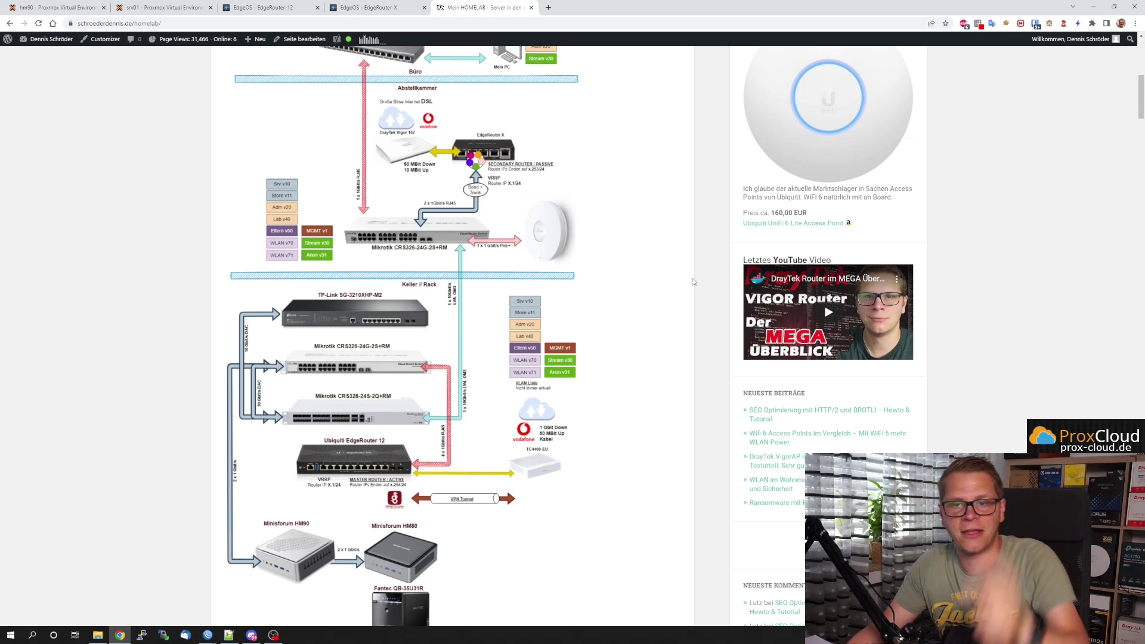
{"action": "left_click", "coordinate": [203, 637]}
{"action": "left_click", "coordinate": [159, 596]}
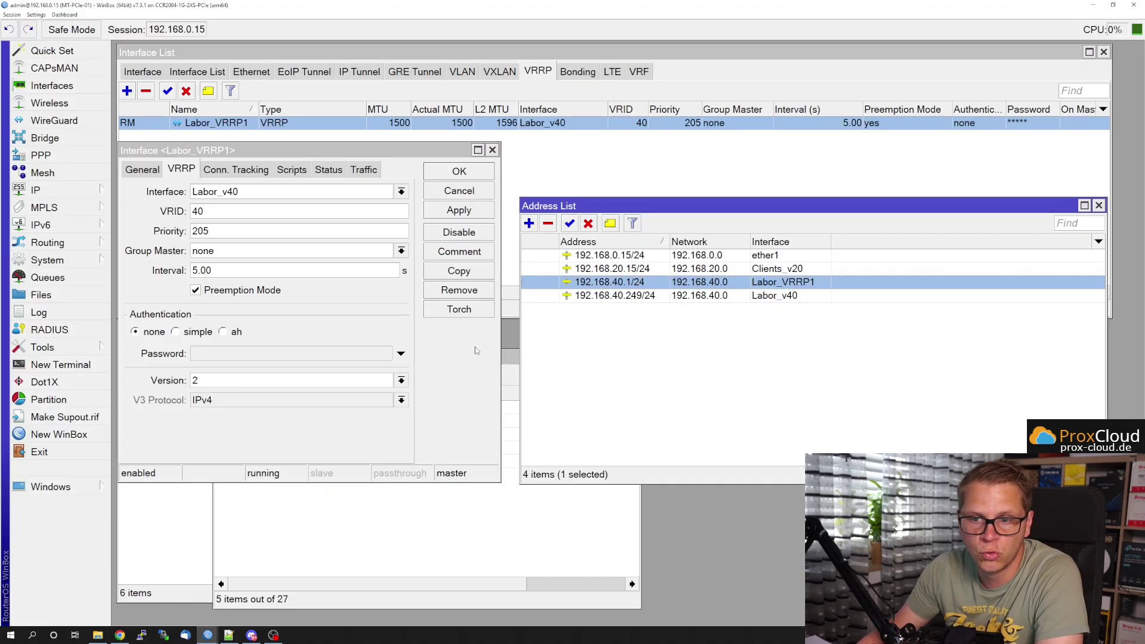
Set the Labor_VRRP1 priority to 50 and apply it
{"action": "left_click", "coordinate": [228, 271]}
{"action": "double_click", "coordinate": [223, 231]}
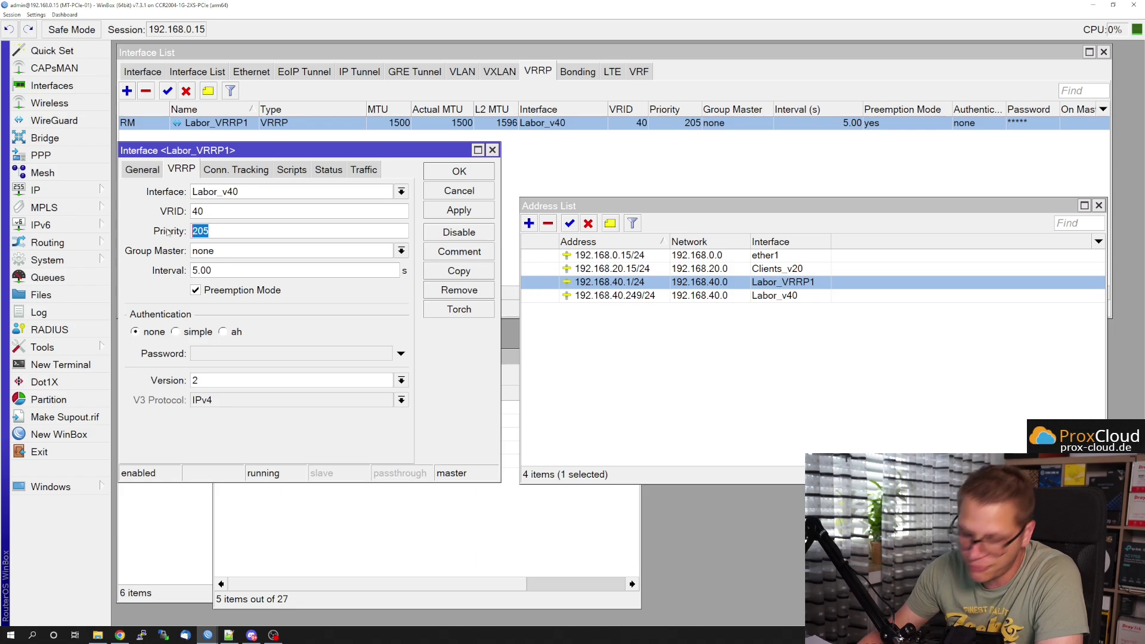
{"action": "type", "text": "50"}
{"action": "left_click", "coordinate": [436, 212]}
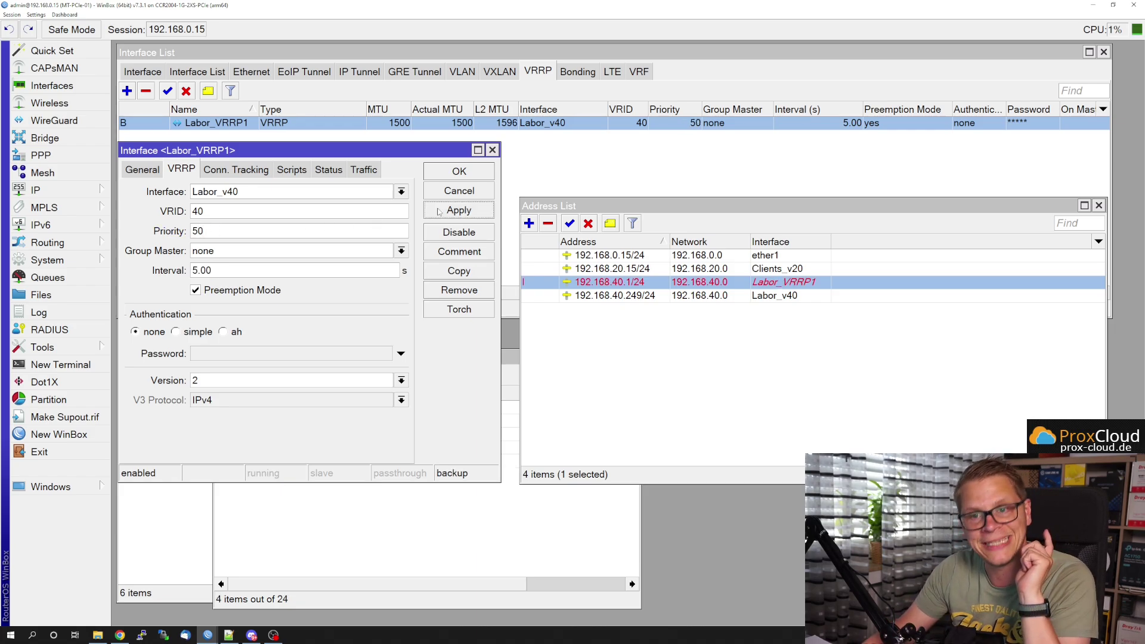
Close the Labor_VRRP1 settings, and on switch 192.168.20.12 widen the tagged-ports column to examine bridge VLAN 101
{"action": "left_click", "coordinate": [459, 173]}
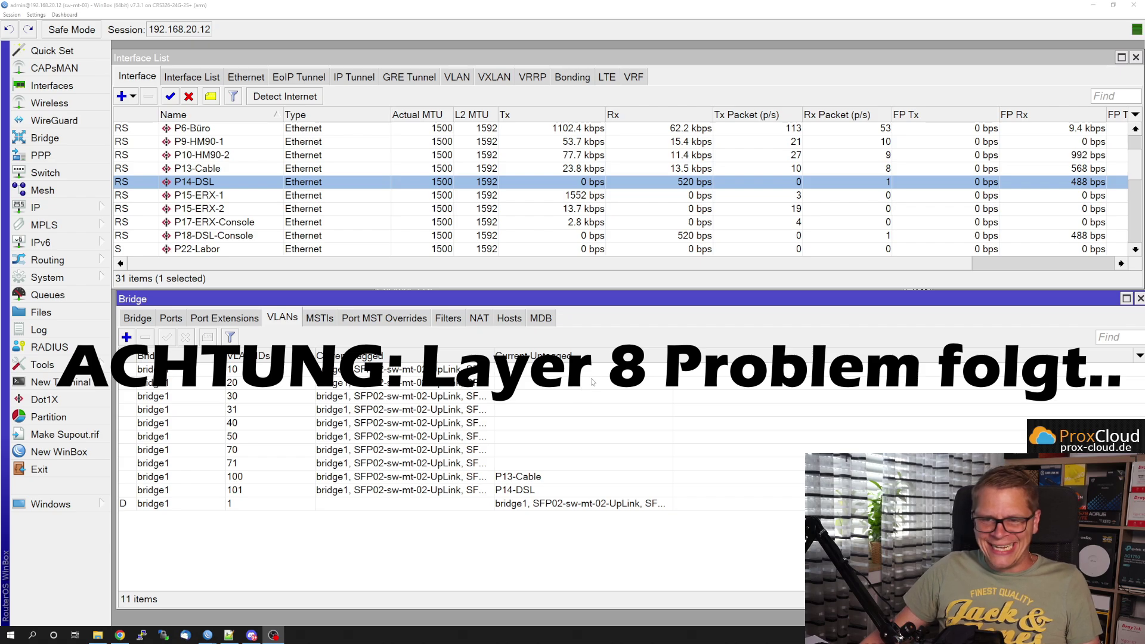
{"action": "left_click", "coordinate": [497, 492]}
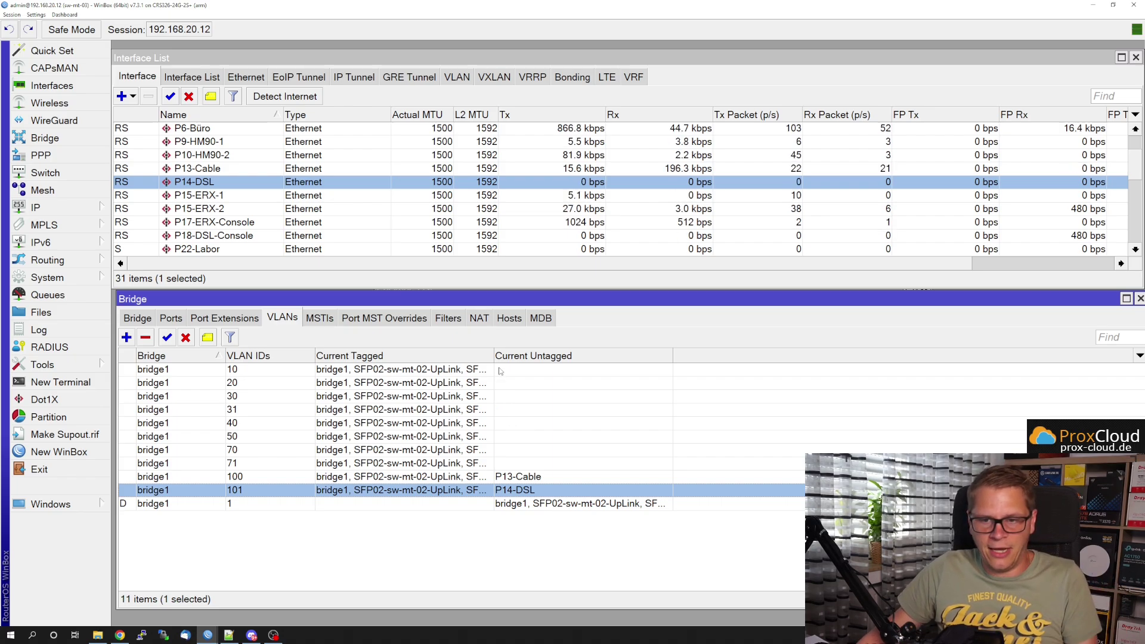
{"action": "left_click_drag", "start_coordinate": [493, 357], "coordinate": [684, 357]}
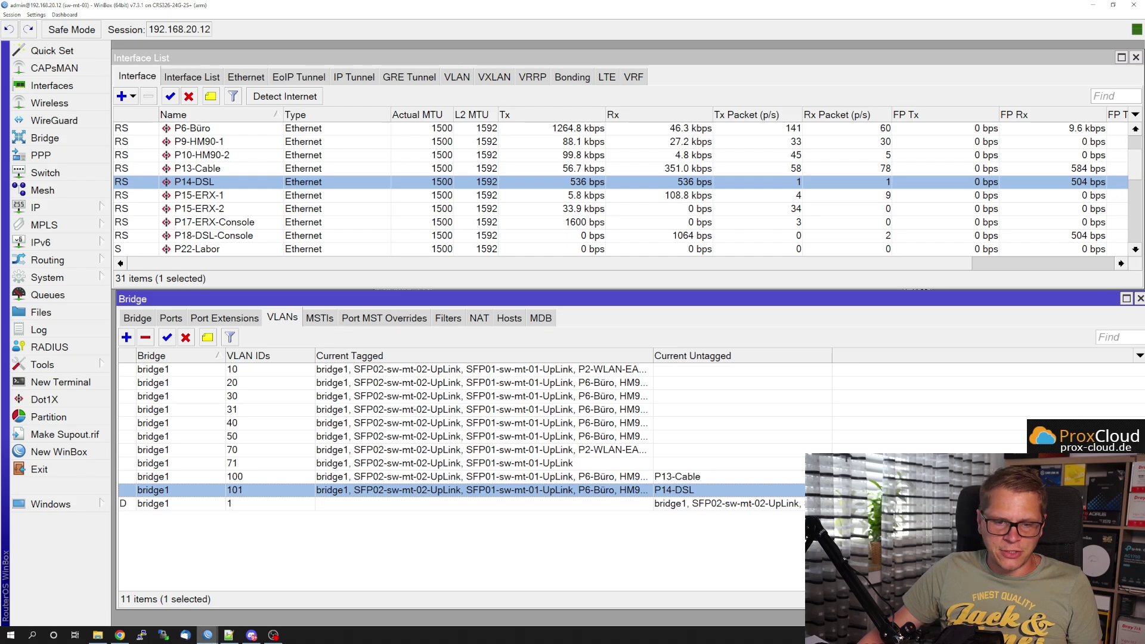
Switch to the 192.168.0.10 switch session, examine the tagged ports of bridge VLAN 101, and close the entry without changes
{"action": "mouse_move", "coordinate": [213, 643]}
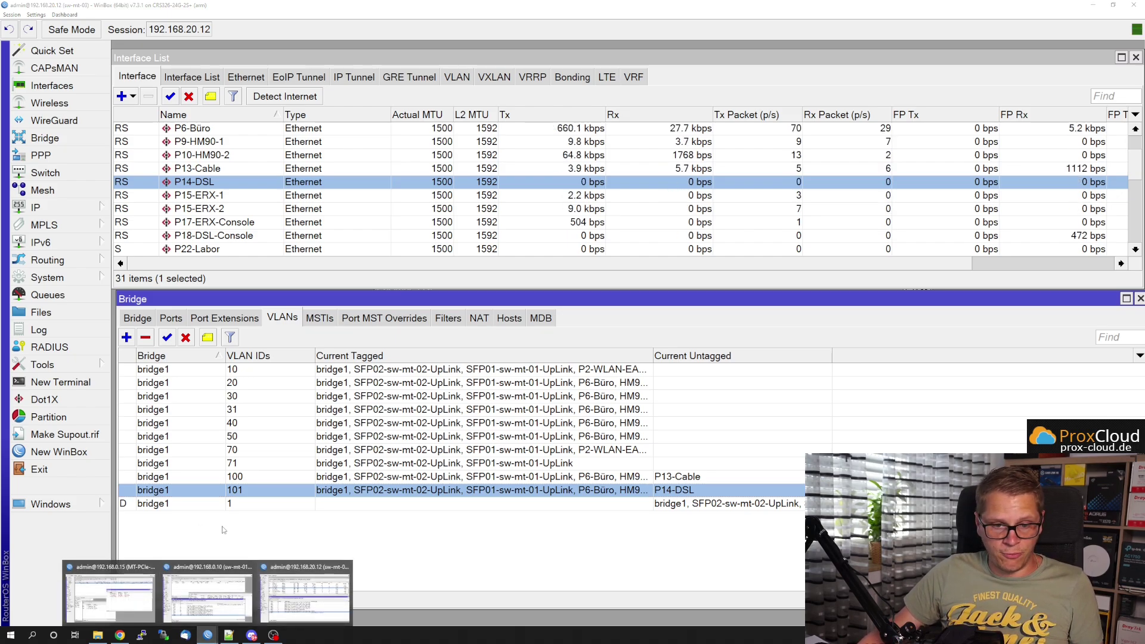
{"action": "left_click", "coordinate": [208, 593]}
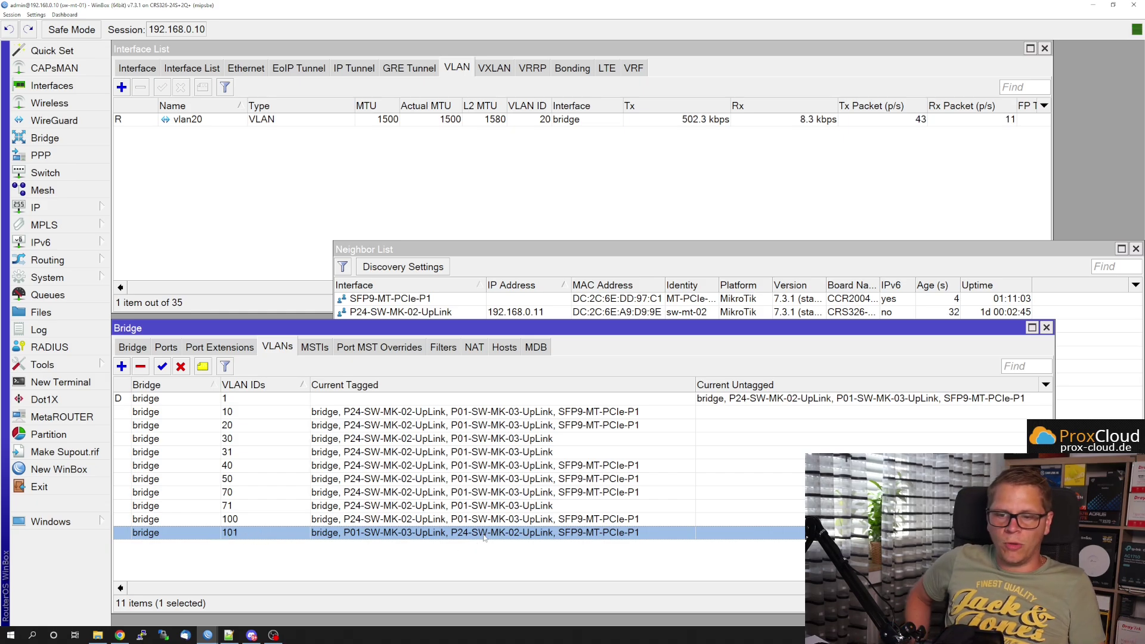
{"action": "double_click", "coordinate": [606, 534]}
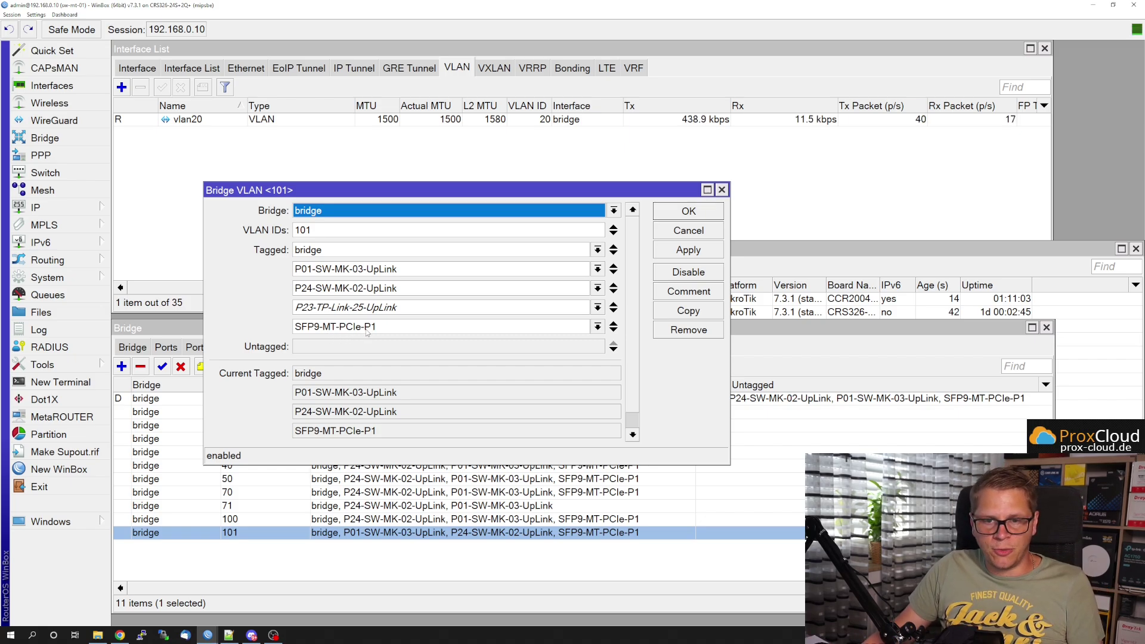
{"action": "left_click", "coordinate": [659, 234]}
{"action": "mouse_move", "coordinate": [208, 636]}
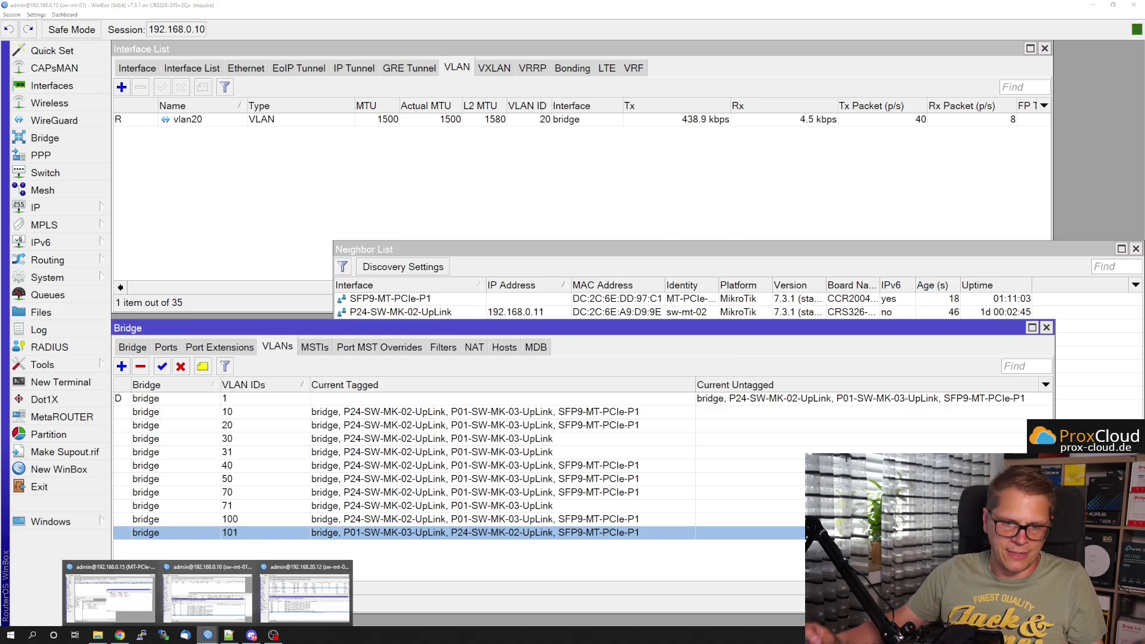
Switch to the browser to examine the homelab network diagram, and return to WinBox to recheck VLAN 101 on both switches
{"action": "left_click", "coordinate": [120, 636]}
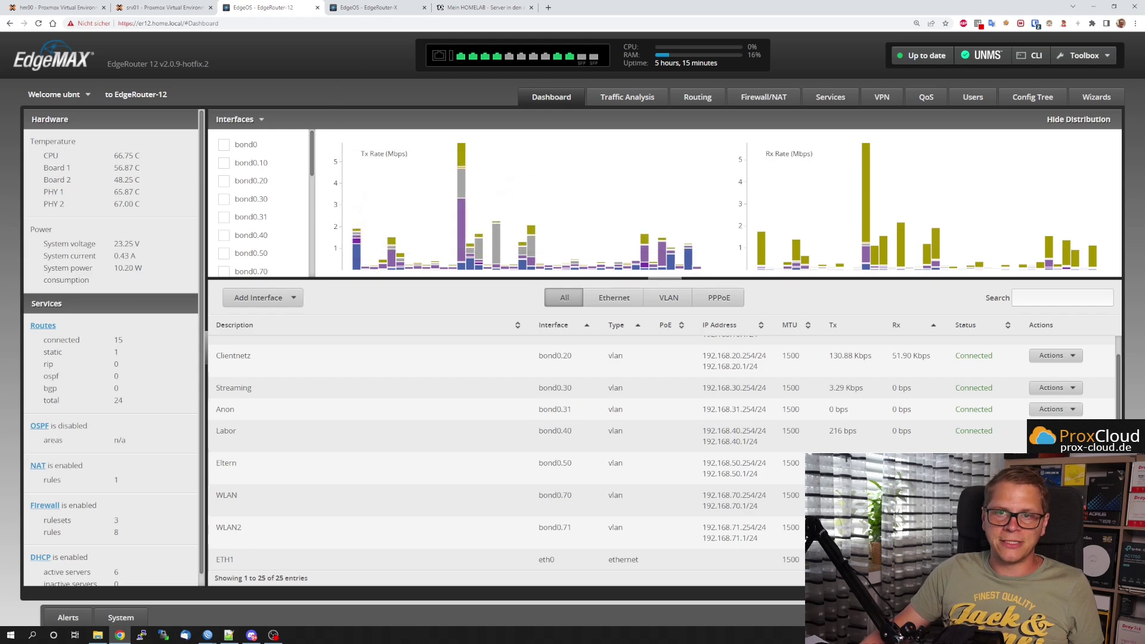
{"action": "left_click", "coordinate": [484, 7]}
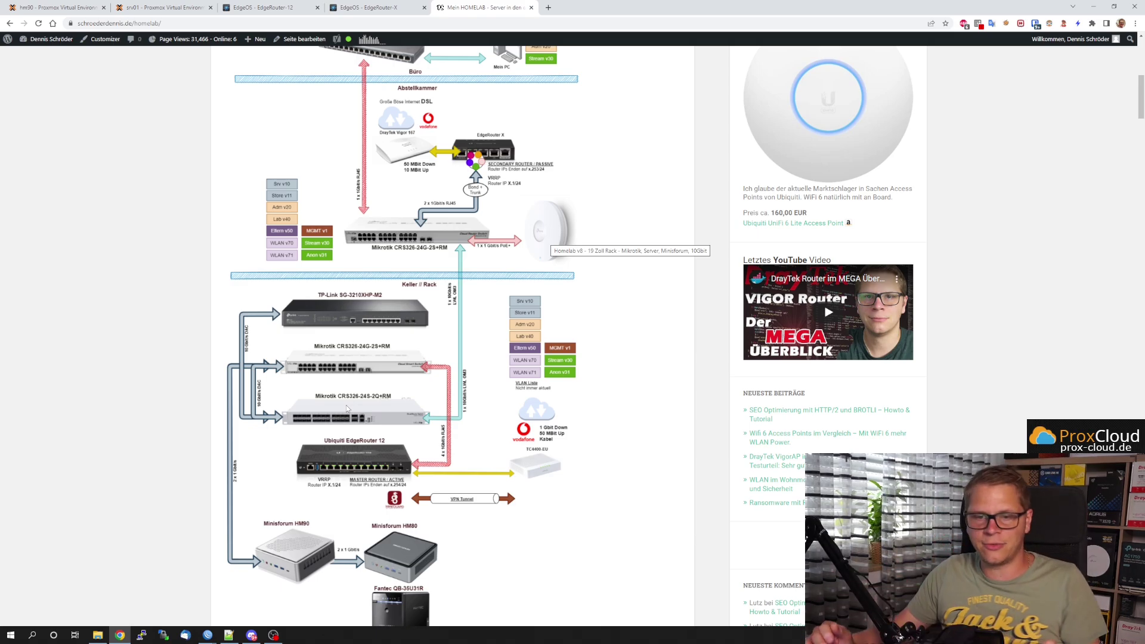
{"action": "left_click", "coordinate": [213, 637]}
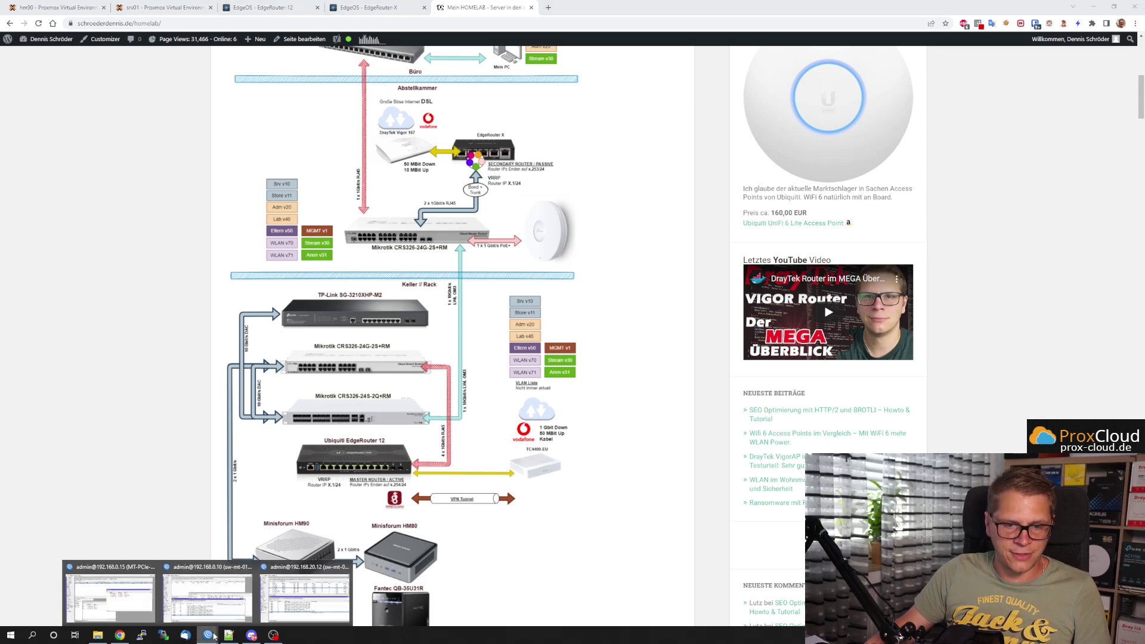
{"action": "left_click", "coordinate": [307, 593]}
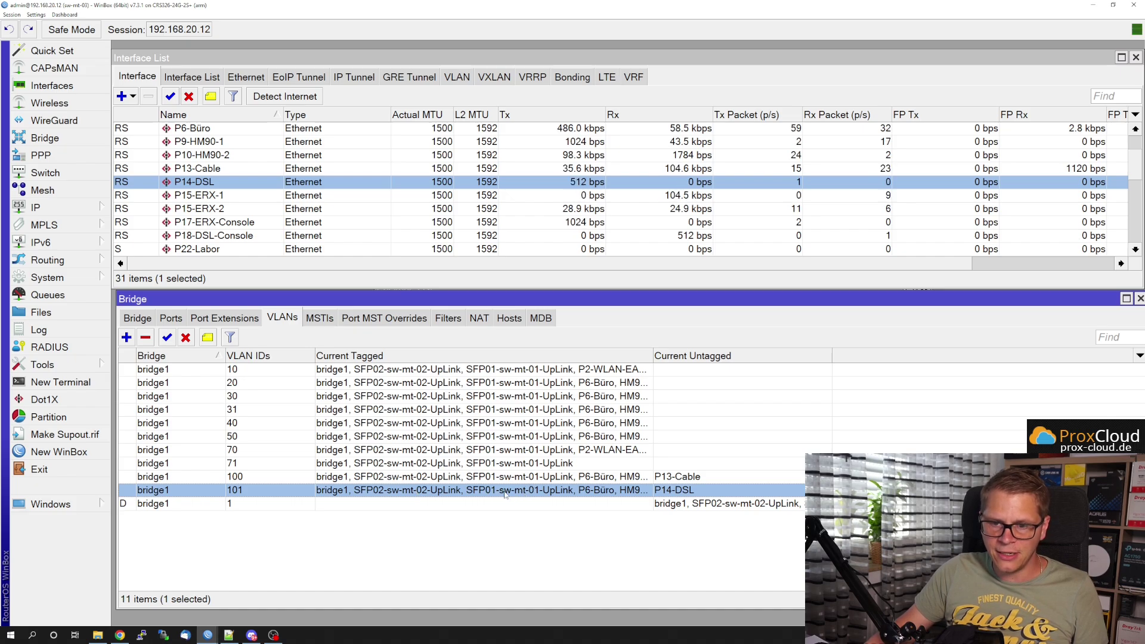
{"action": "mouse_move", "coordinate": [207, 636]}
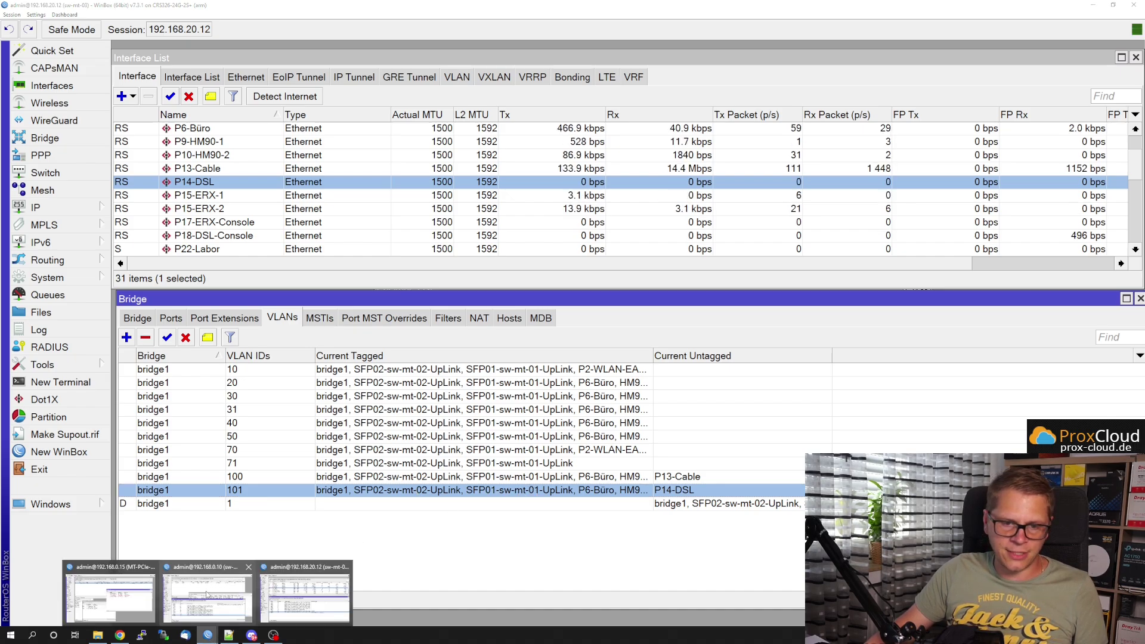
{"action": "left_click", "coordinate": [306, 594]}
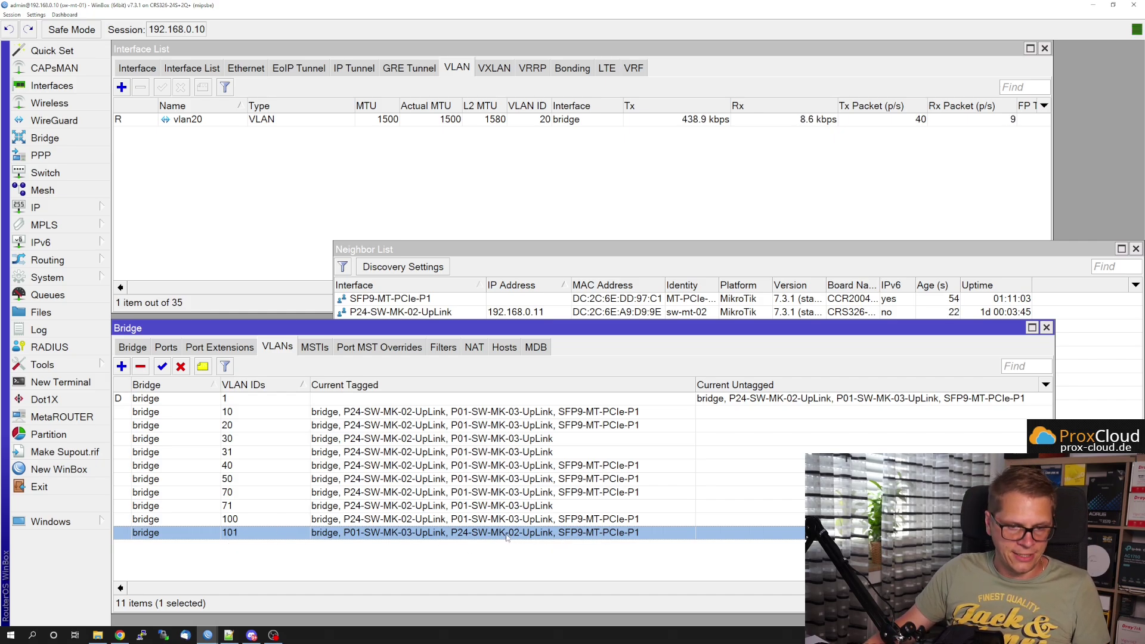
On the 192.168.0.15 router, create a VLAN interface named DSL_v101 with VLAN ID 101
{"action": "left_click", "coordinate": [161, 591]}
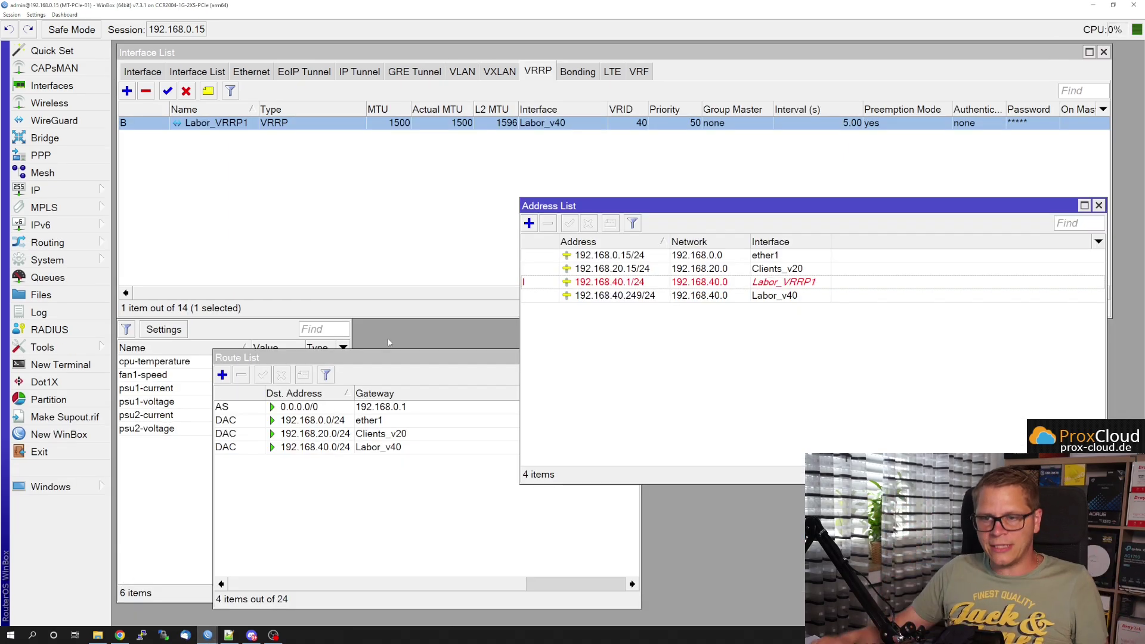
{"action": "left_click", "coordinate": [463, 72]}
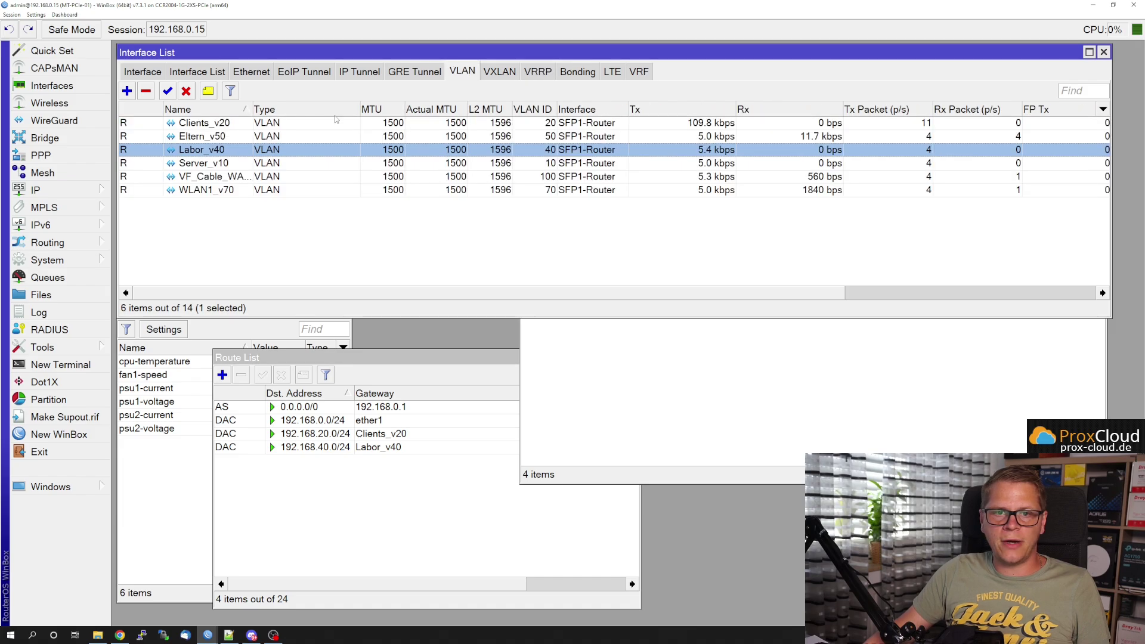
{"action": "left_click", "coordinate": [127, 91]}
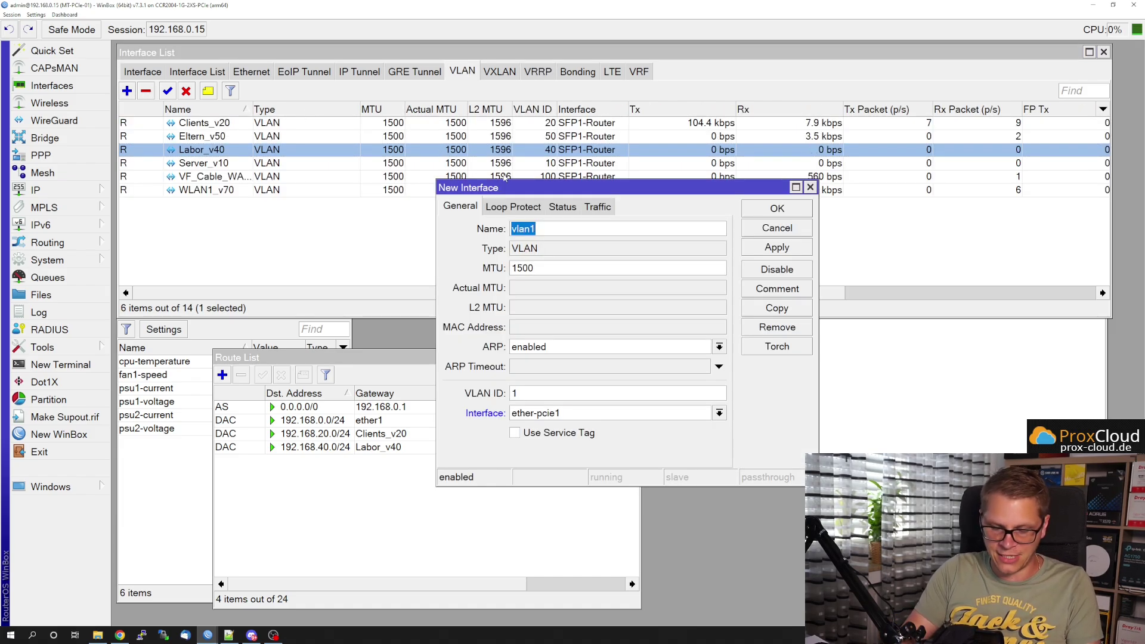
{"action": "type", "text": "DSL_v101"}
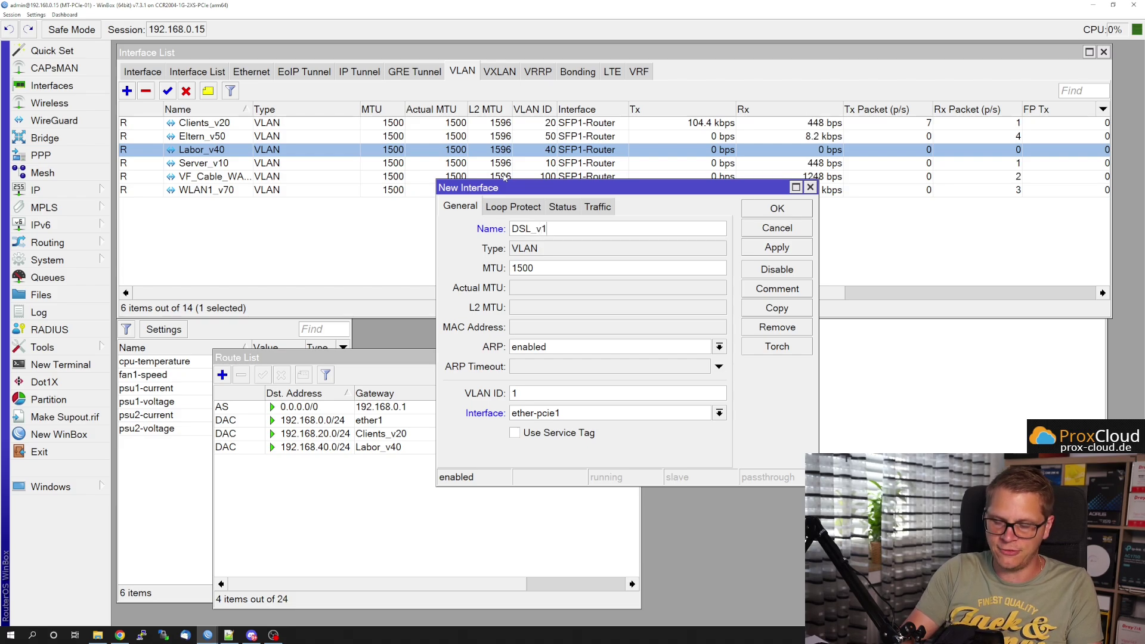
{"action": "double_click", "coordinate": [514, 393]}
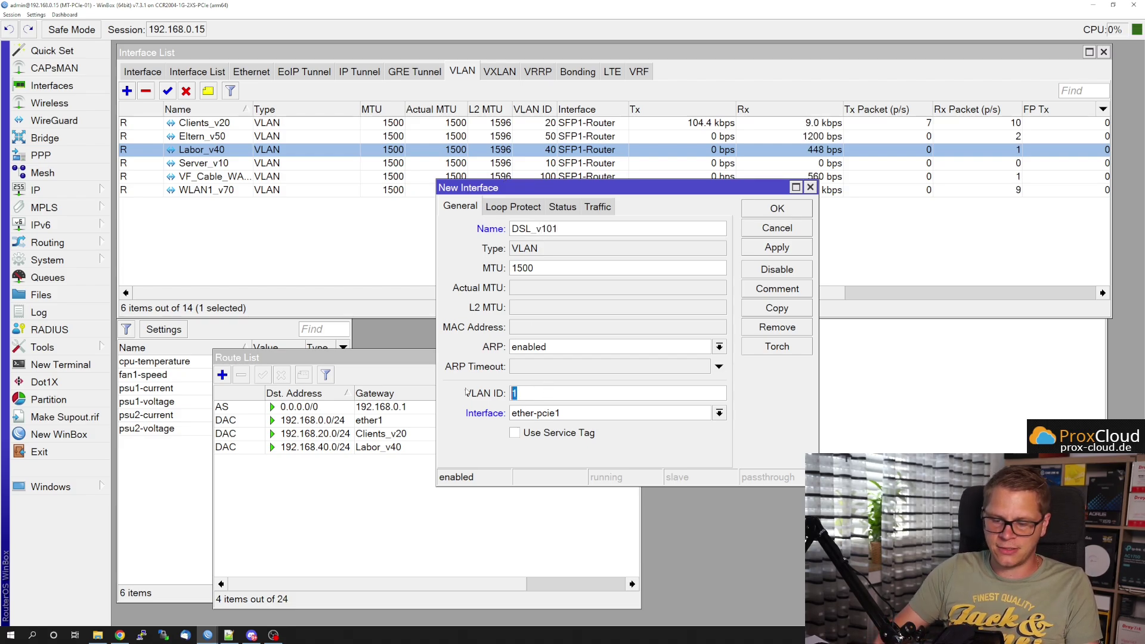
{"action": "type", "text": "101"}
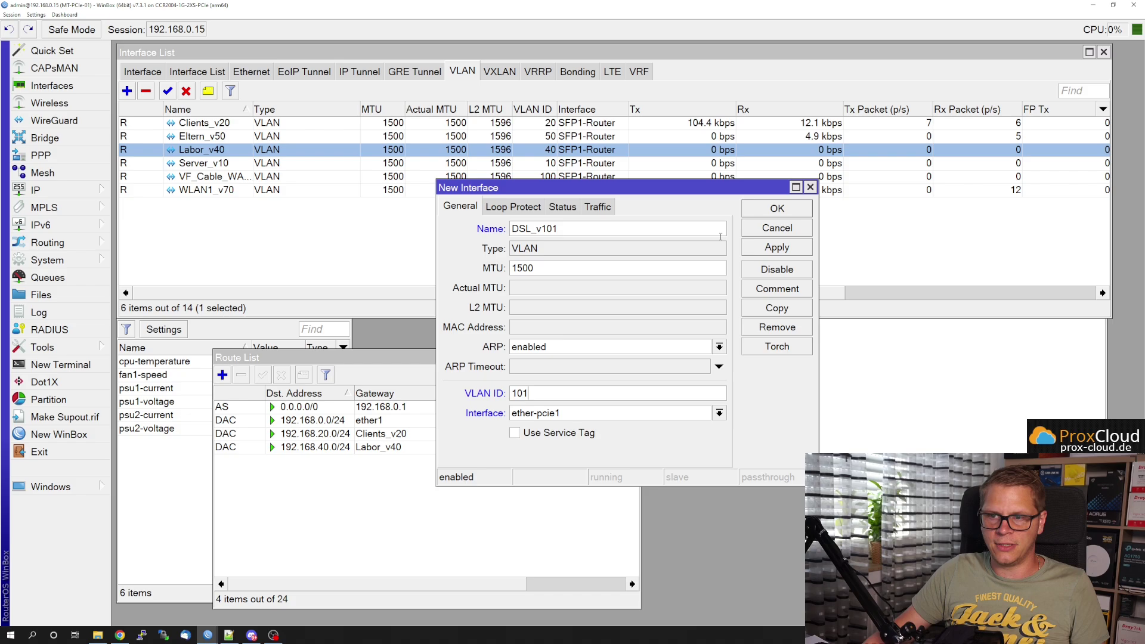
{"action": "left_click", "coordinate": [760, 210]}
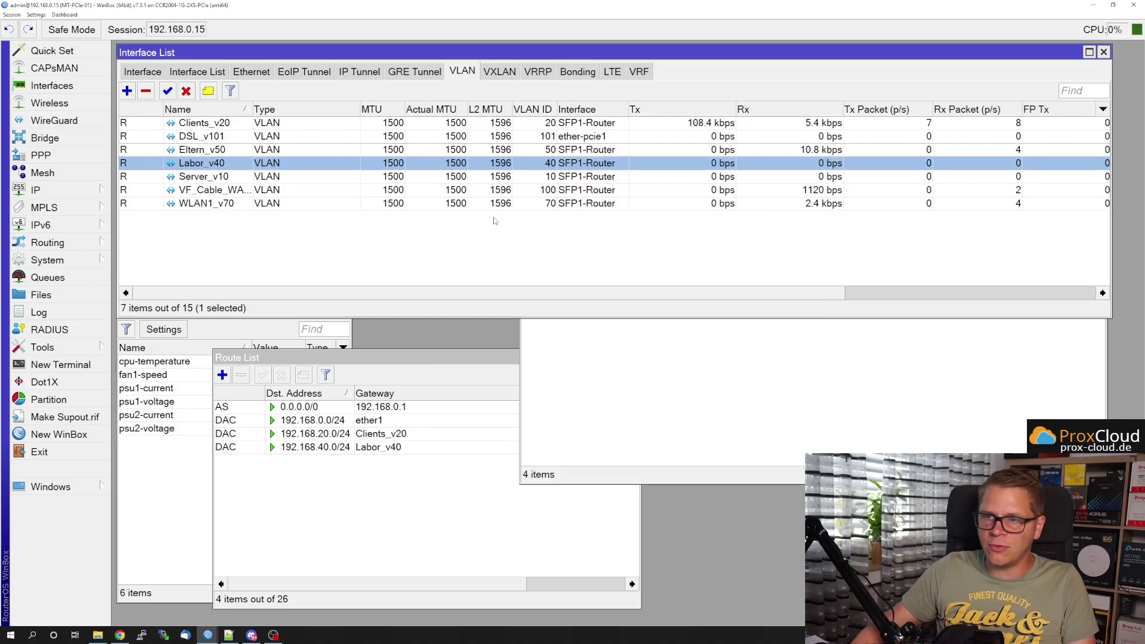
Set the parent interface of DSL_v101 to SFP1-Router
{"action": "left_click", "coordinate": [604, 136]}
{"action": "double_click", "coordinate": [597, 137]}
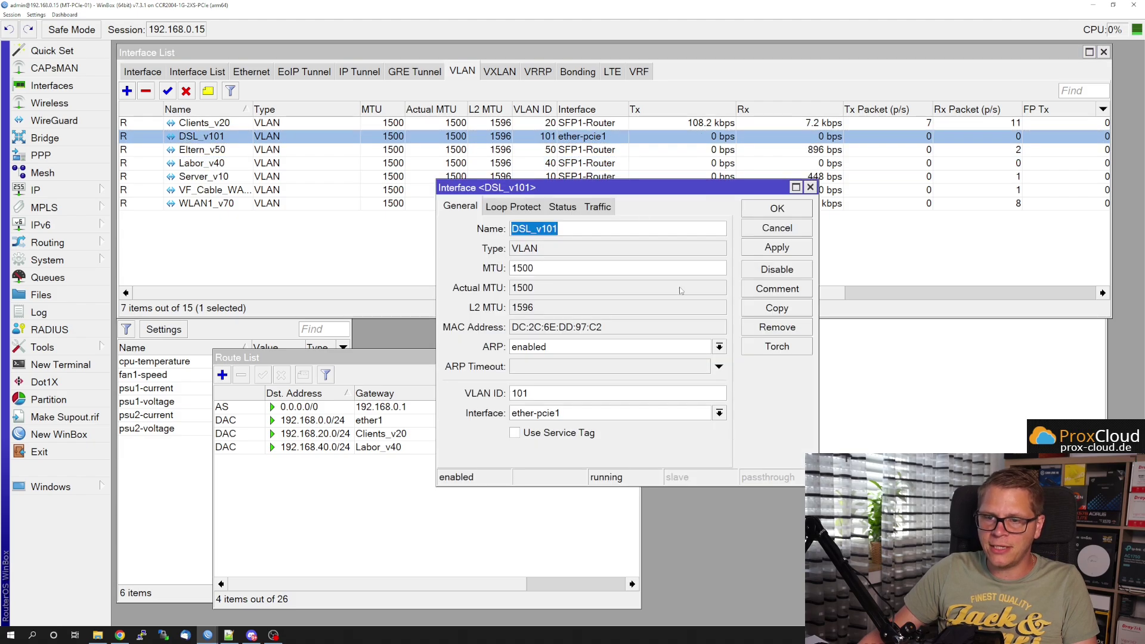
{"action": "left_click", "coordinate": [720, 413]}
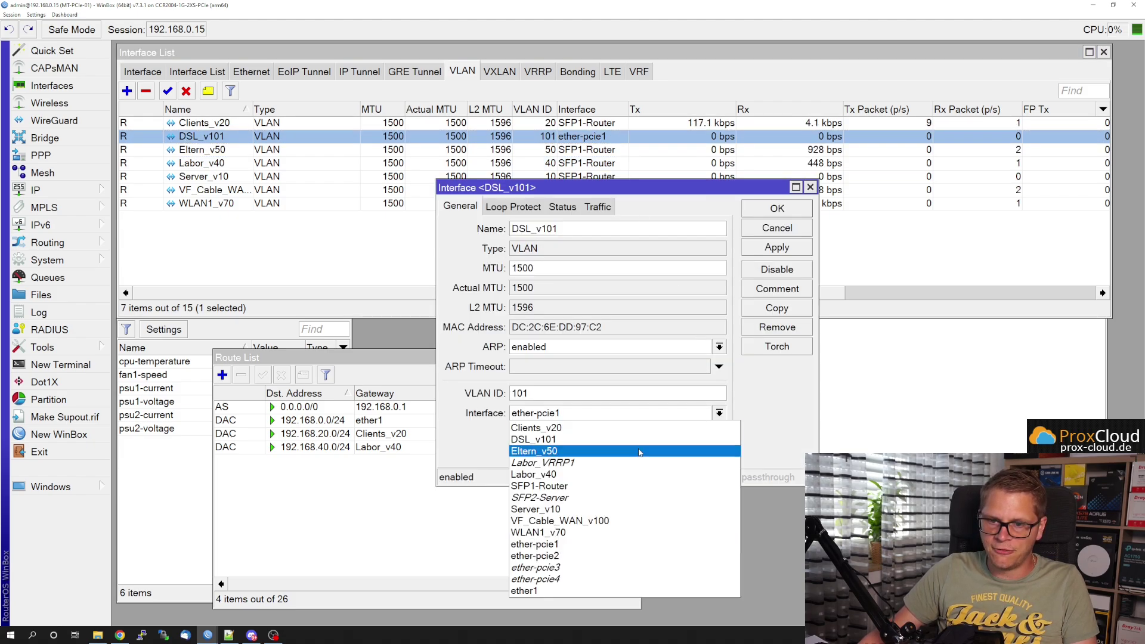
{"action": "left_click", "coordinate": [539, 487]}
{"action": "left_click", "coordinate": [758, 210]}
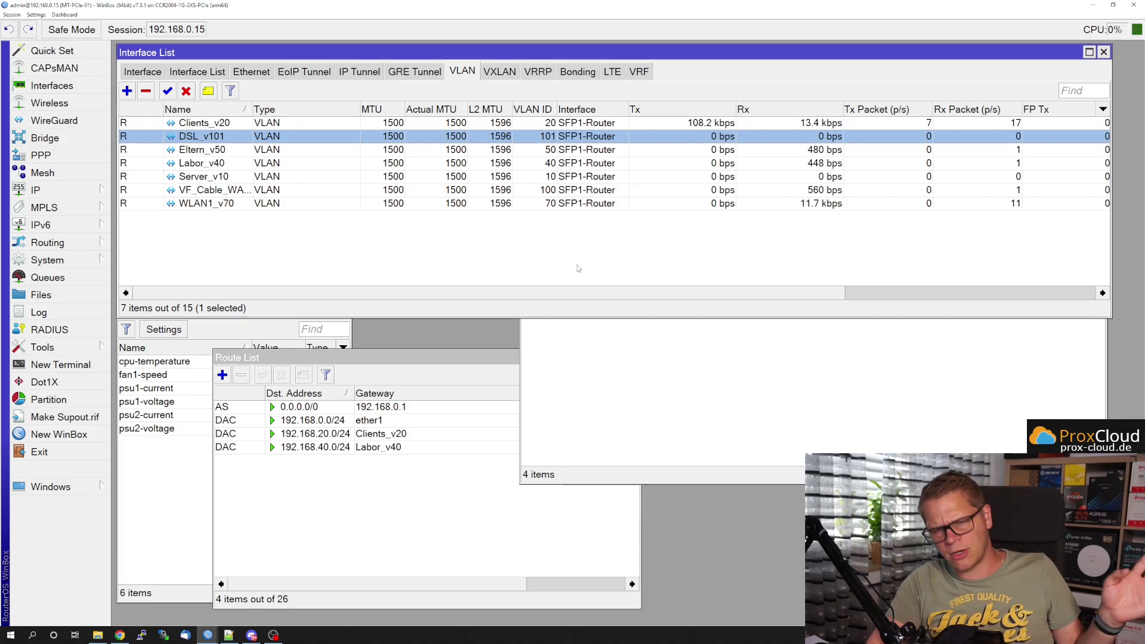
Add a DHCP client on DSL_v101 with peer DNS, peer NTP and the default route enabled
{"action": "left_click", "coordinate": [608, 359]}
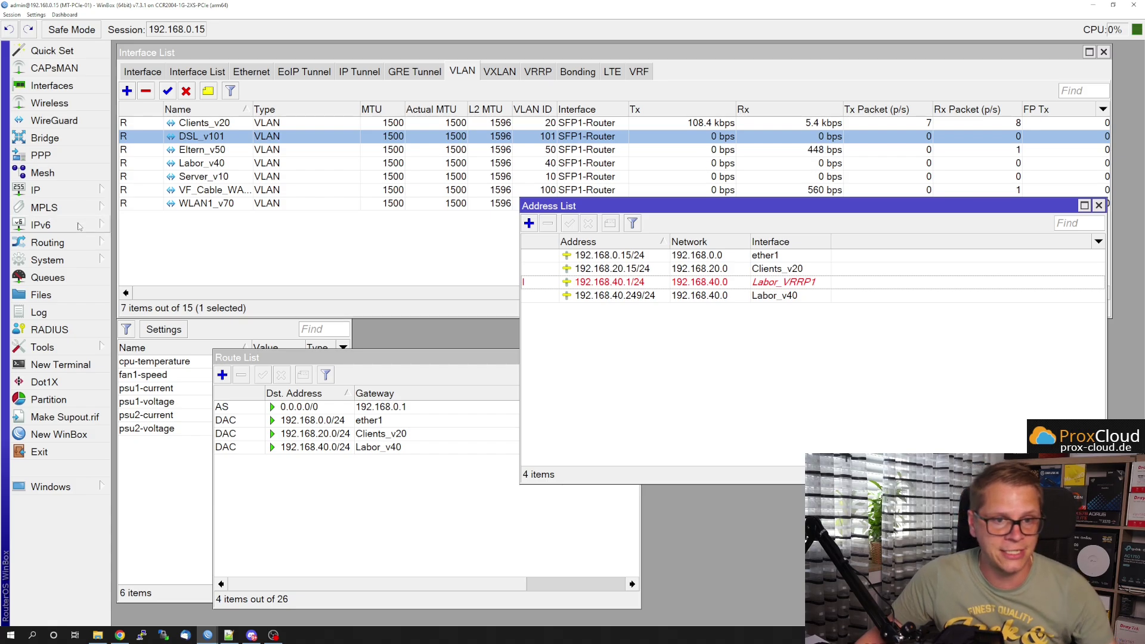
{"action": "left_click", "coordinate": [75, 190]}
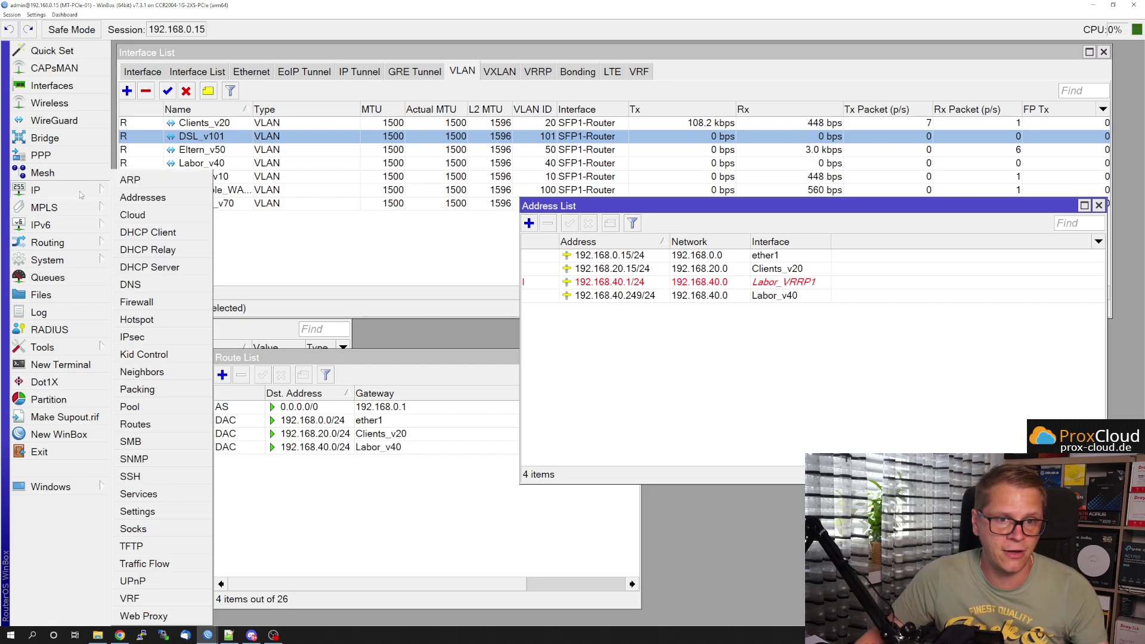
{"action": "left_click", "coordinate": [162, 238]}
{"action": "left_click", "coordinate": [137, 309]}
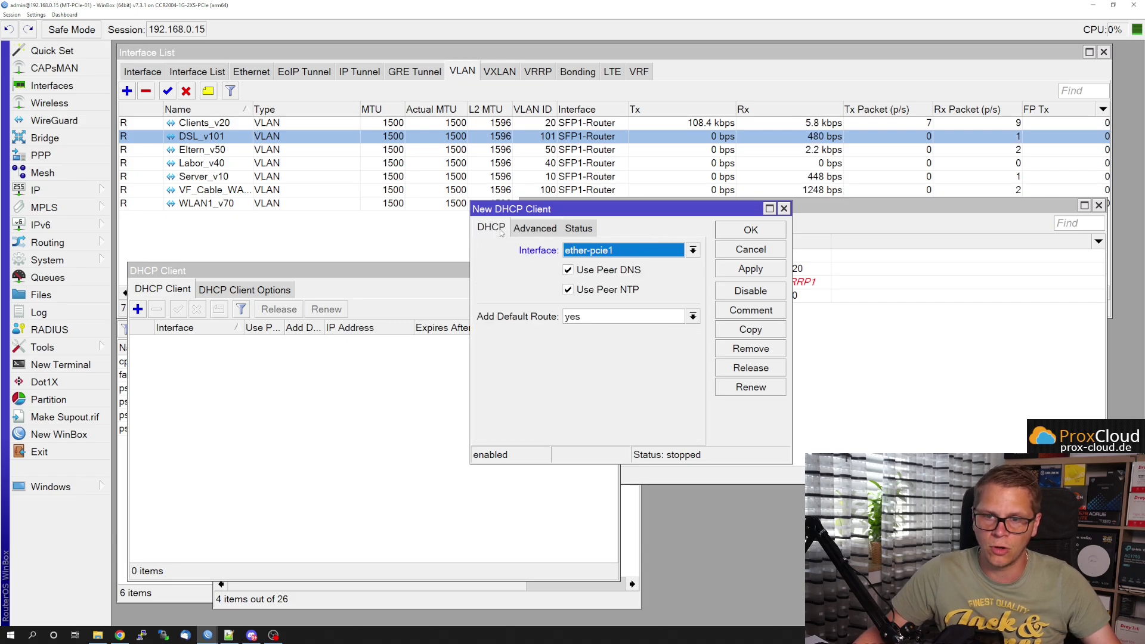
{"action": "left_click", "coordinate": [654, 252]}
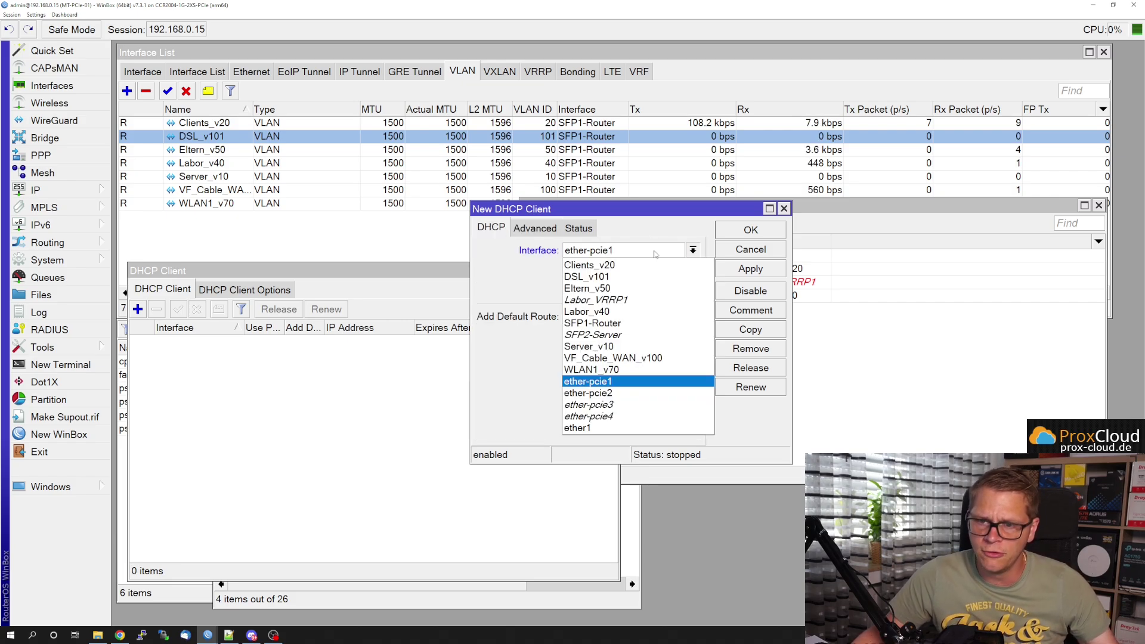
{"action": "left_click", "coordinate": [613, 277]}
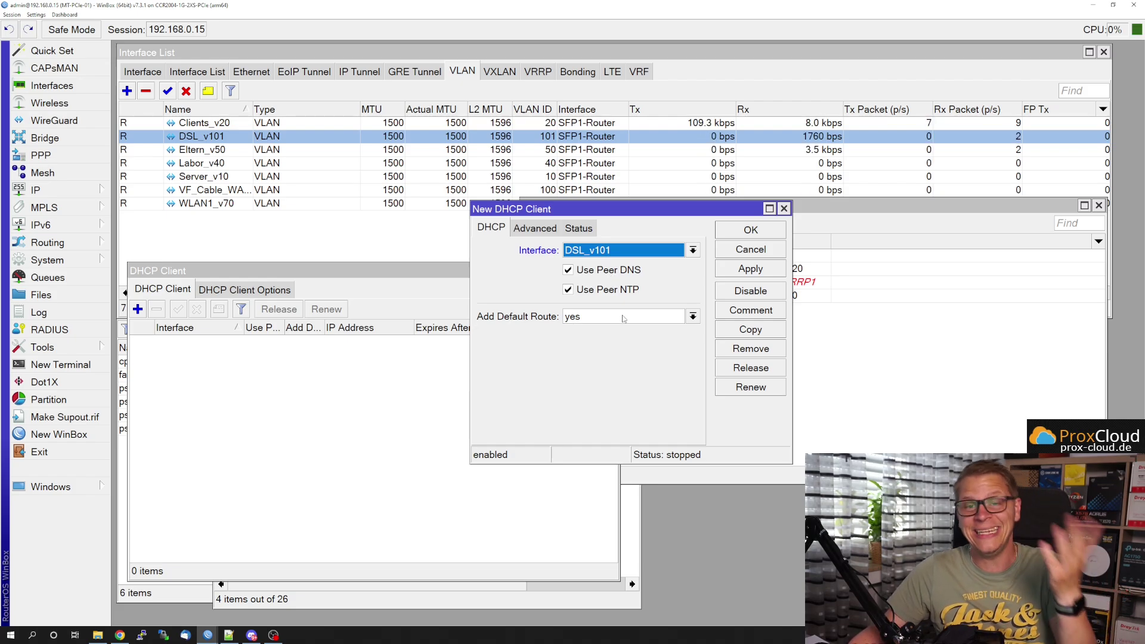
{"action": "left_click", "coordinate": [751, 231]}
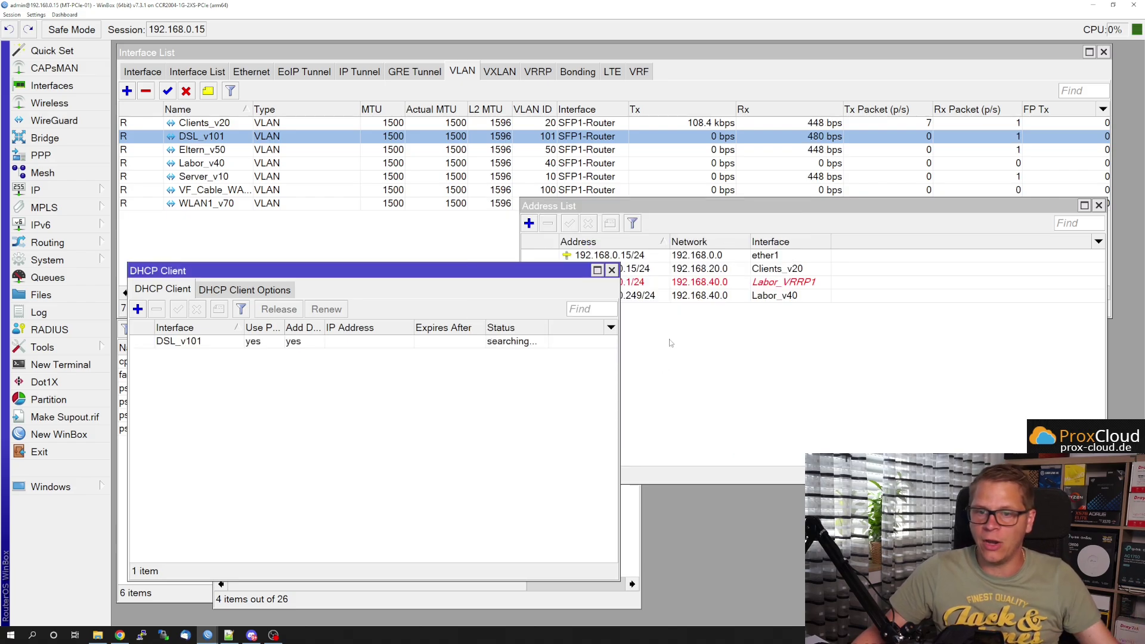
Open the DSL_v101 DHCP client, move its window aside to check the status, and close it without changes
{"action": "double_click", "coordinate": [507, 345]}
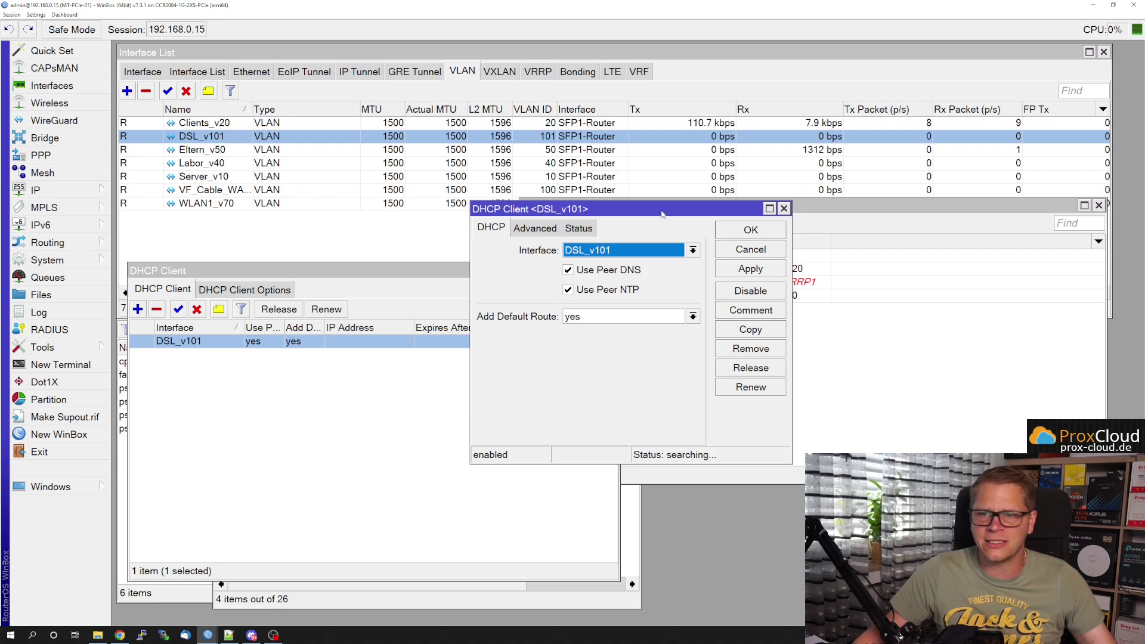
{"action": "left_click_drag", "start_coordinate": [663, 214], "coordinate": [368, 64]}
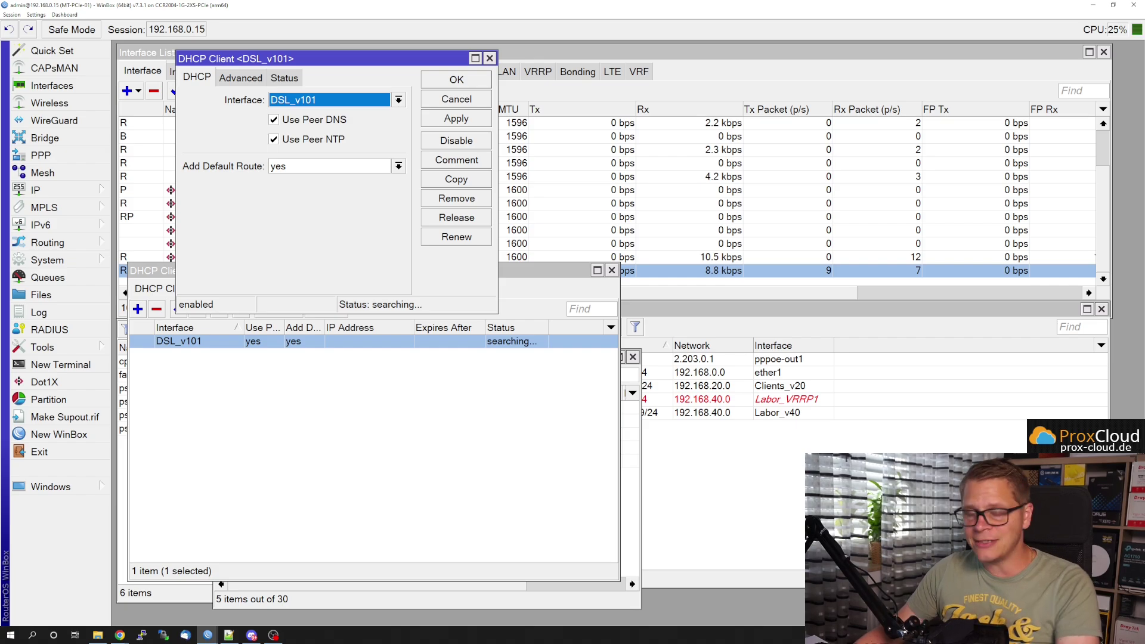
{"action": "left_click", "coordinate": [457, 100]}
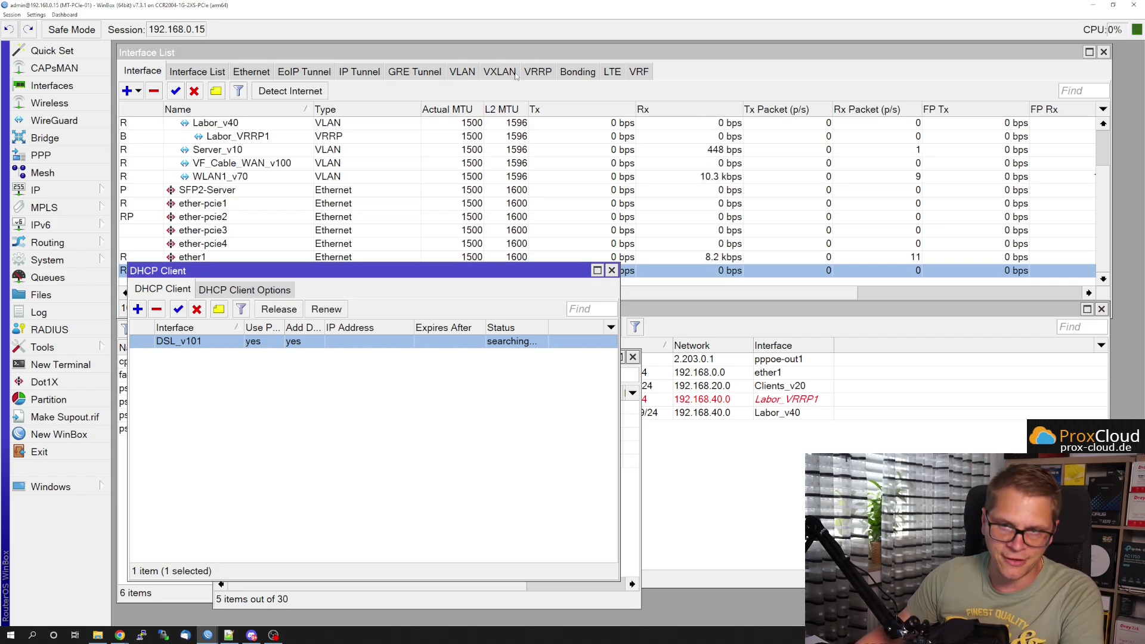
Open the pppoe-out1 interface, review its dial-out settings, and close it without changes
{"action": "left_click", "coordinate": [418, 91]}
{"action": "scroll", "coordinate": [304, 197], "scroll_direction": "up", "scroll_amount": 2}
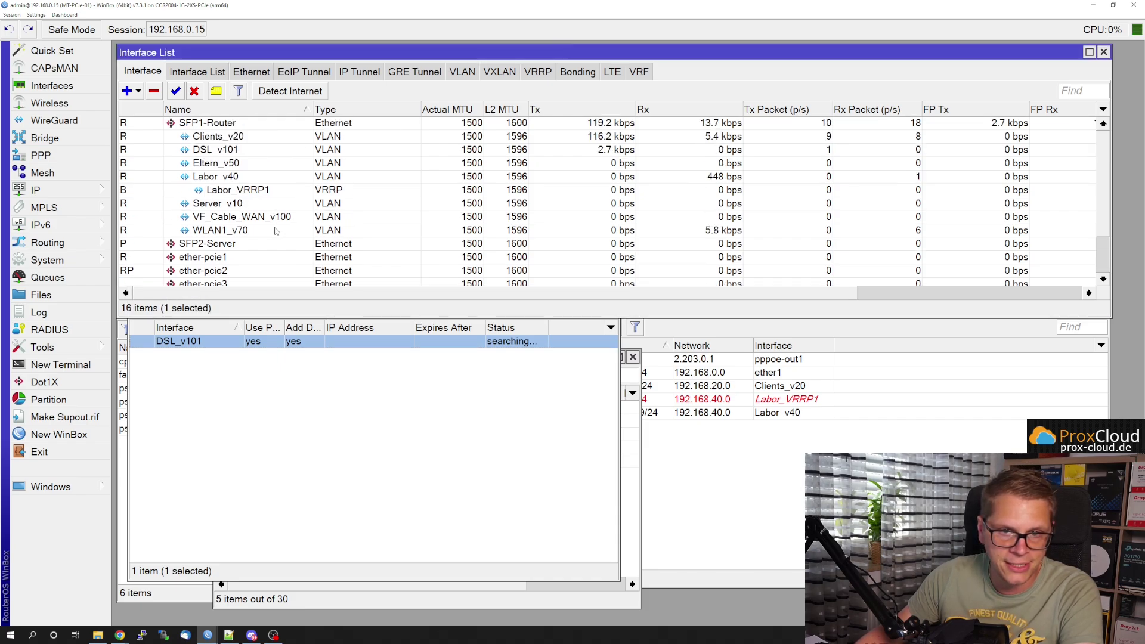
{"action": "scroll", "coordinate": [272, 182], "scroll_direction": "down", "scroll_amount": 2}
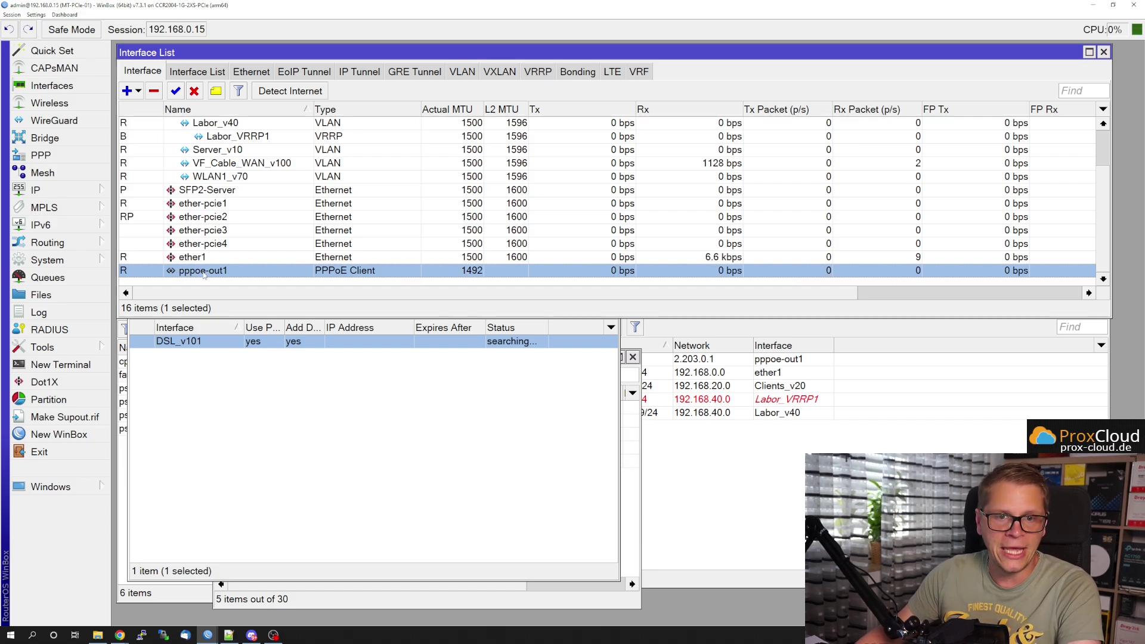
{"action": "double_click", "coordinate": [204, 271]}
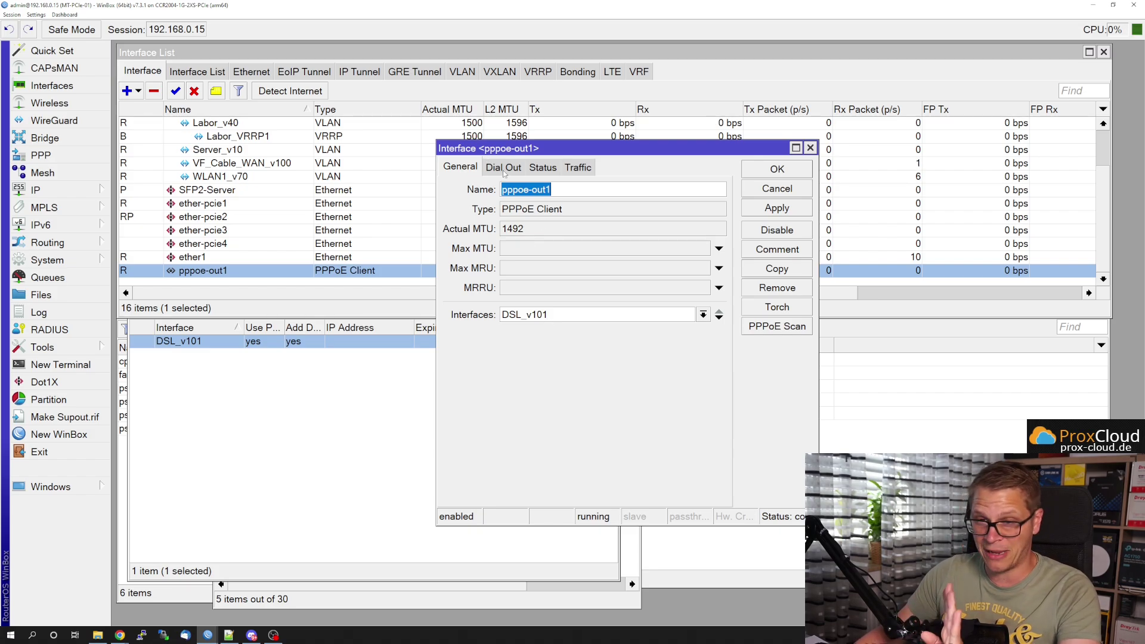
{"action": "left_click", "coordinate": [504, 168]}
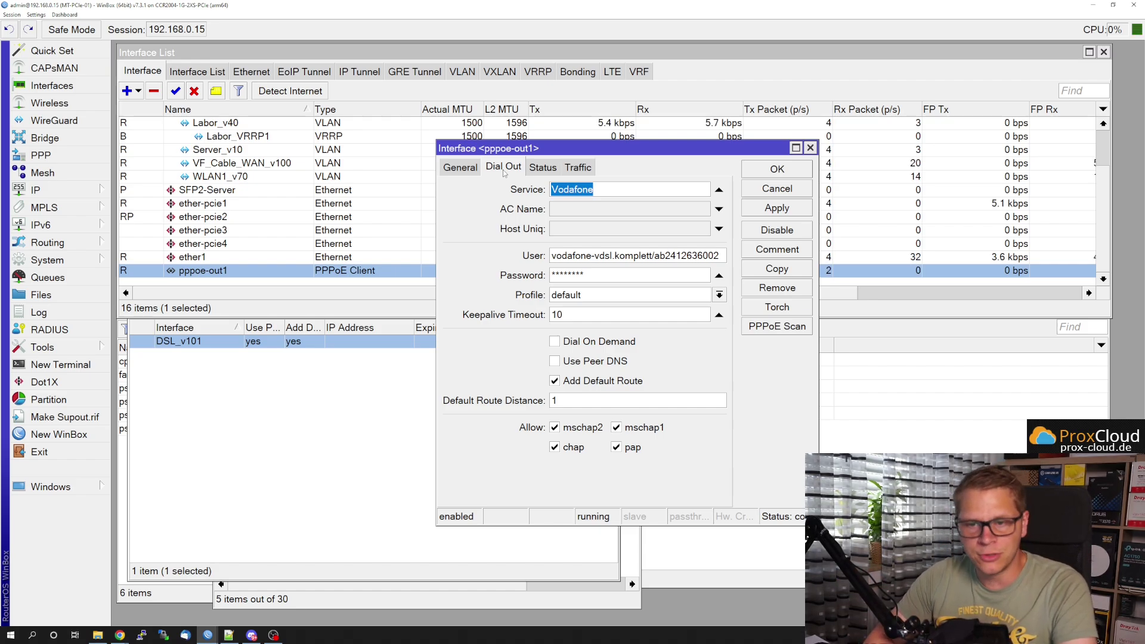
{"action": "left_click", "coordinate": [767, 195]}
Check the pppoe-out1 entry in the address list, then open the IP route list and move it over the interface list
{"action": "left_click", "coordinate": [801, 435]}
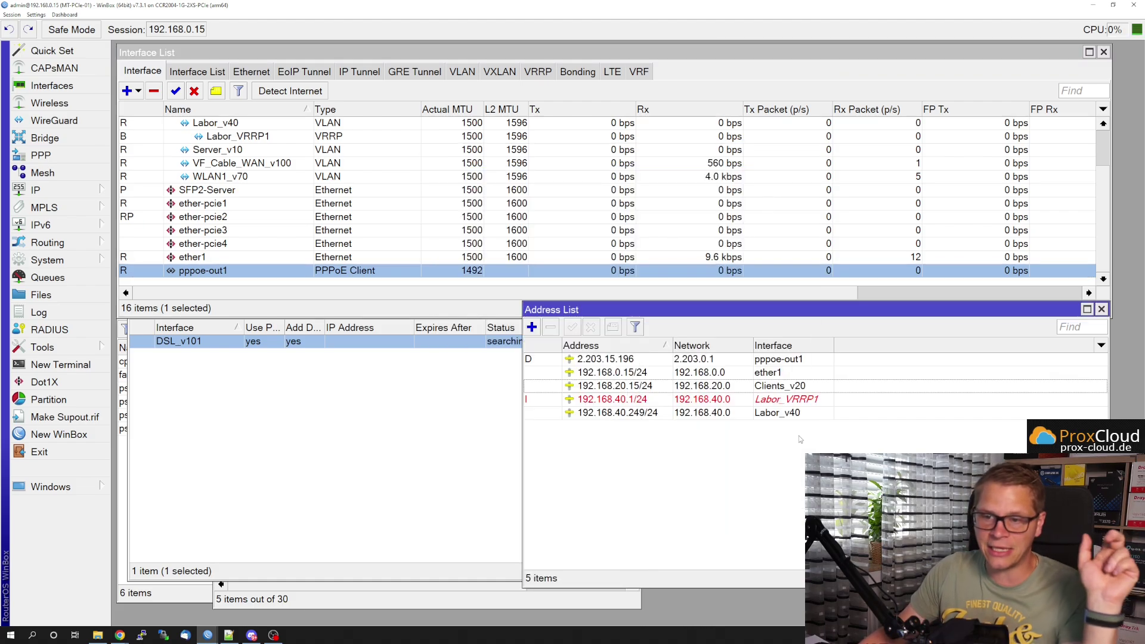
{"action": "left_click", "coordinate": [716, 361]}
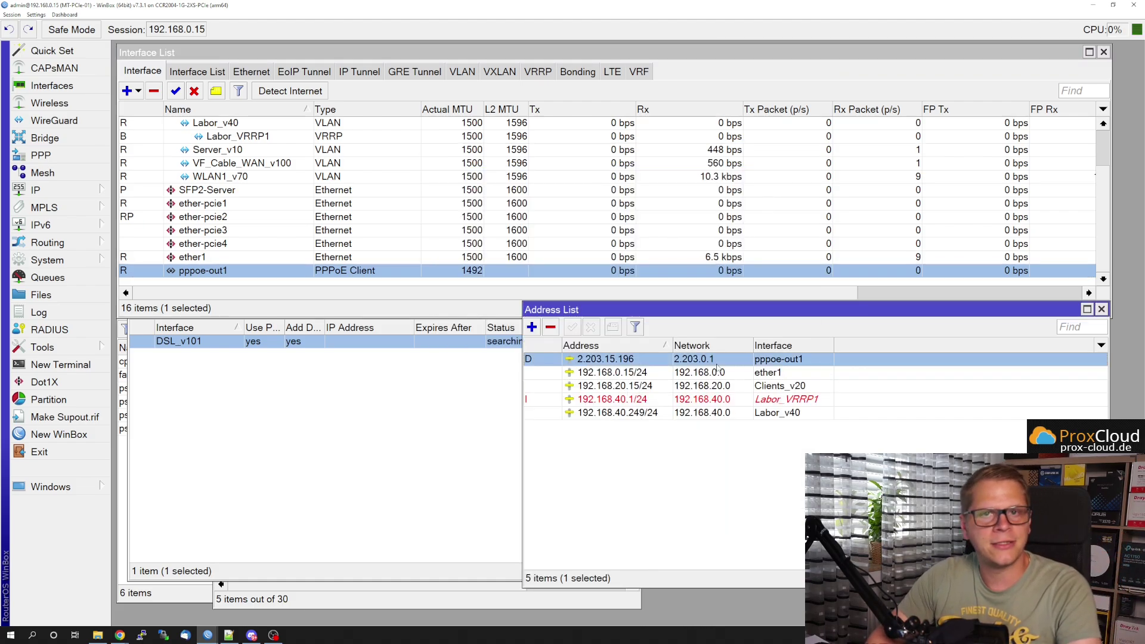
{"action": "left_click", "coordinate": [43, 192]}
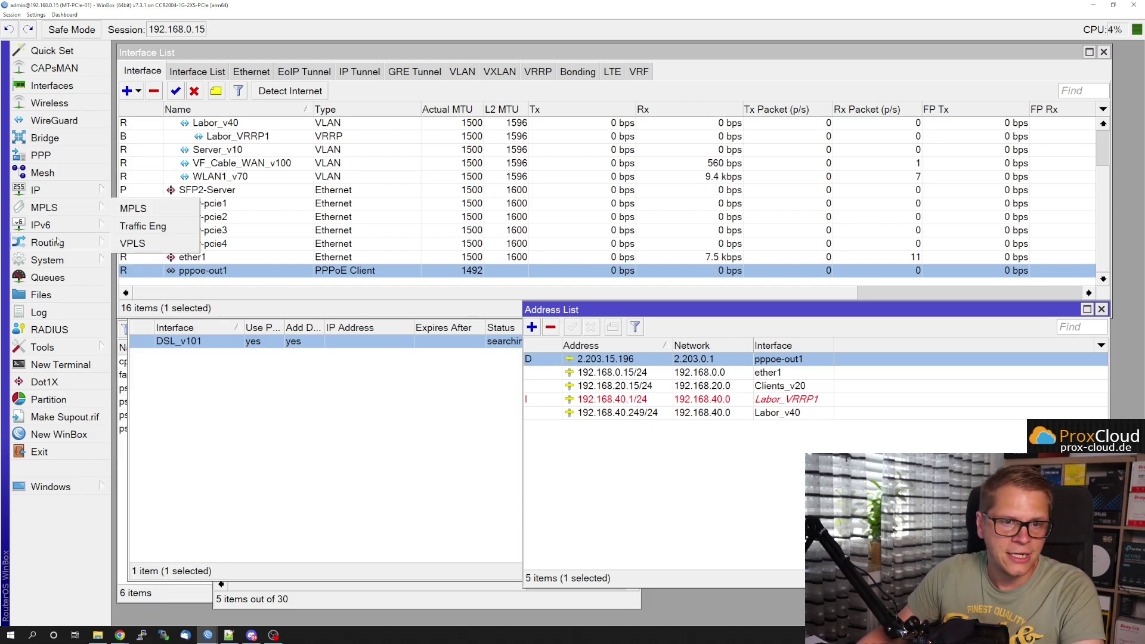
{"action": "left_click", "coordinate": [134, 425]}
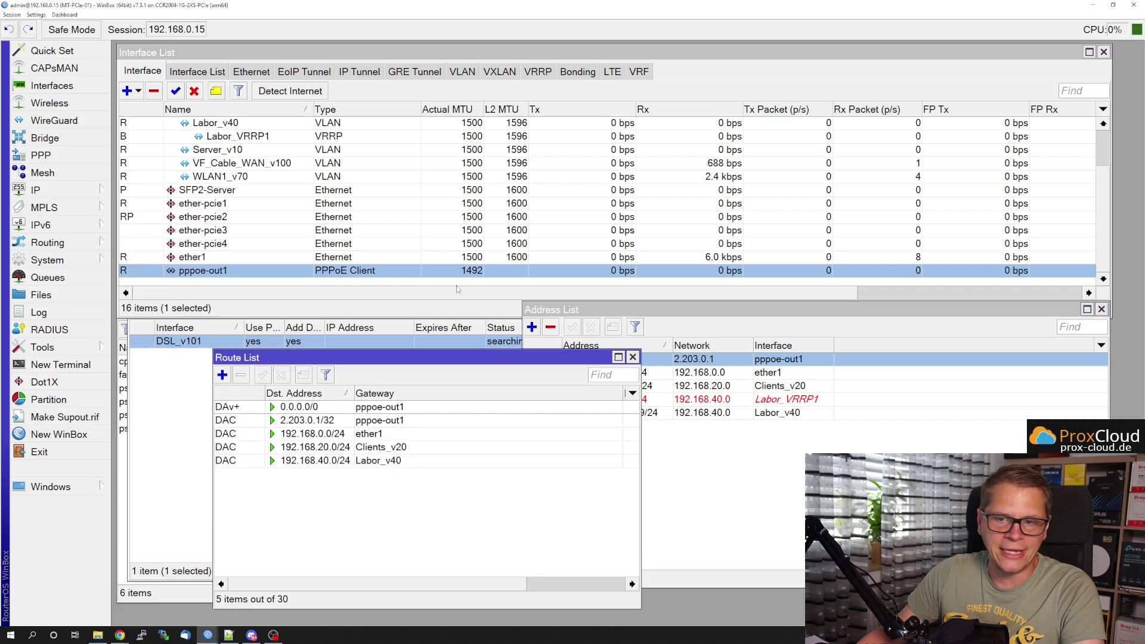
{"action": "left_click_drag", "start_coordinate": [384, 273], "coordinate": [600, 120]}
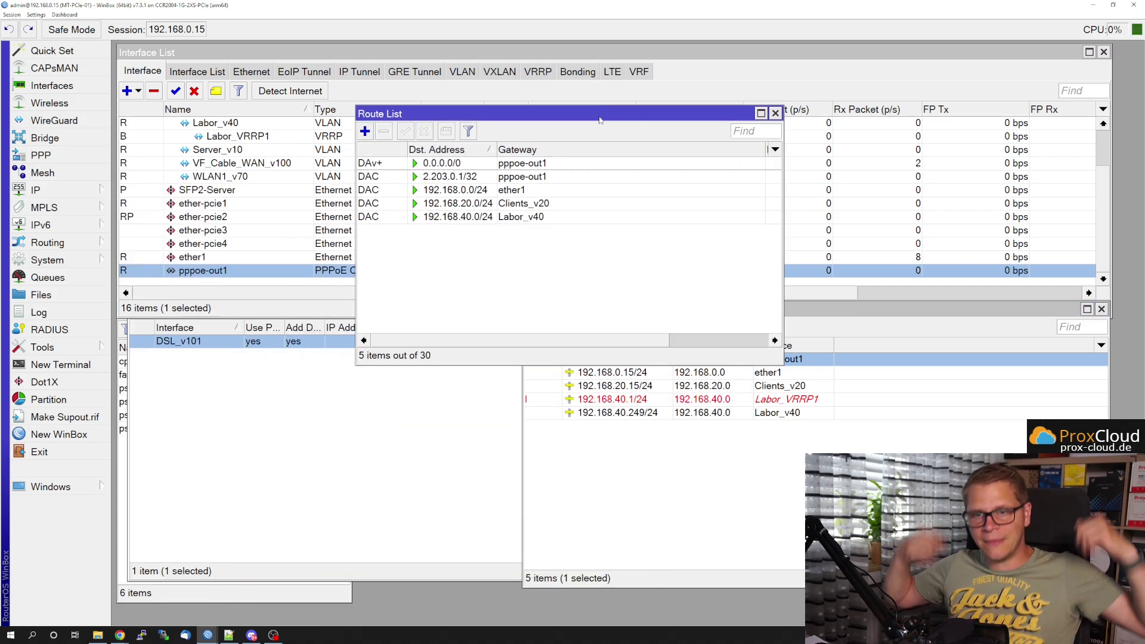
Ping 1.1.1.1 from the router to test the internet connection, then stop and close the ping tool
{"action": "left_click", "coordinate": [90, 346]}
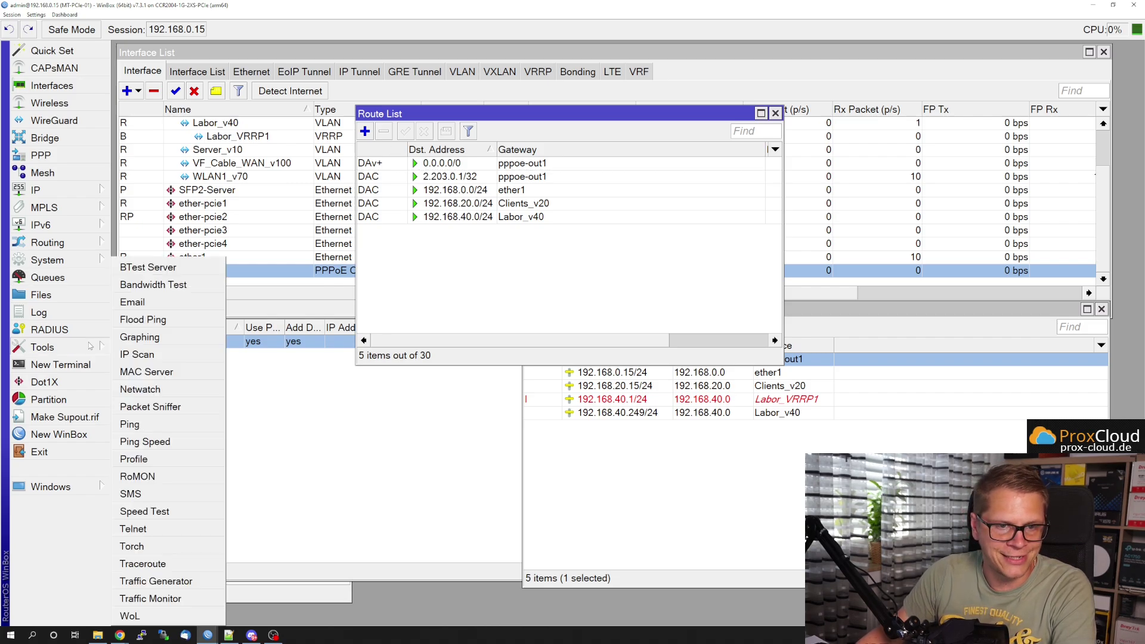
{"action": "left_click", "coordinate": [130, 424]}
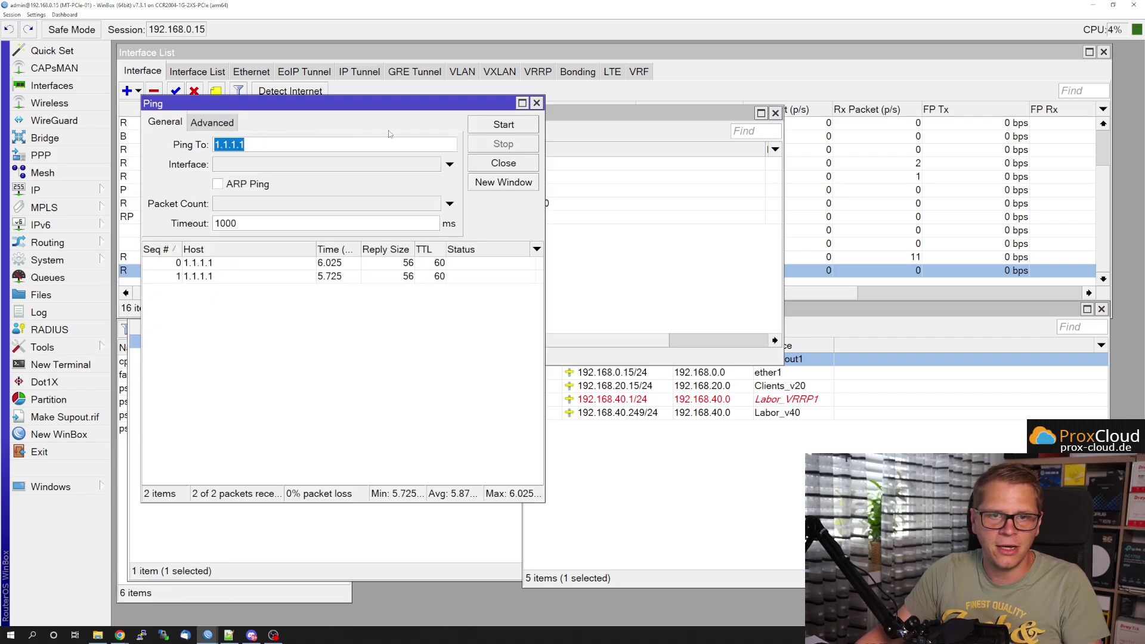
{"action": "left_click", "coordinate": [494, 128]}
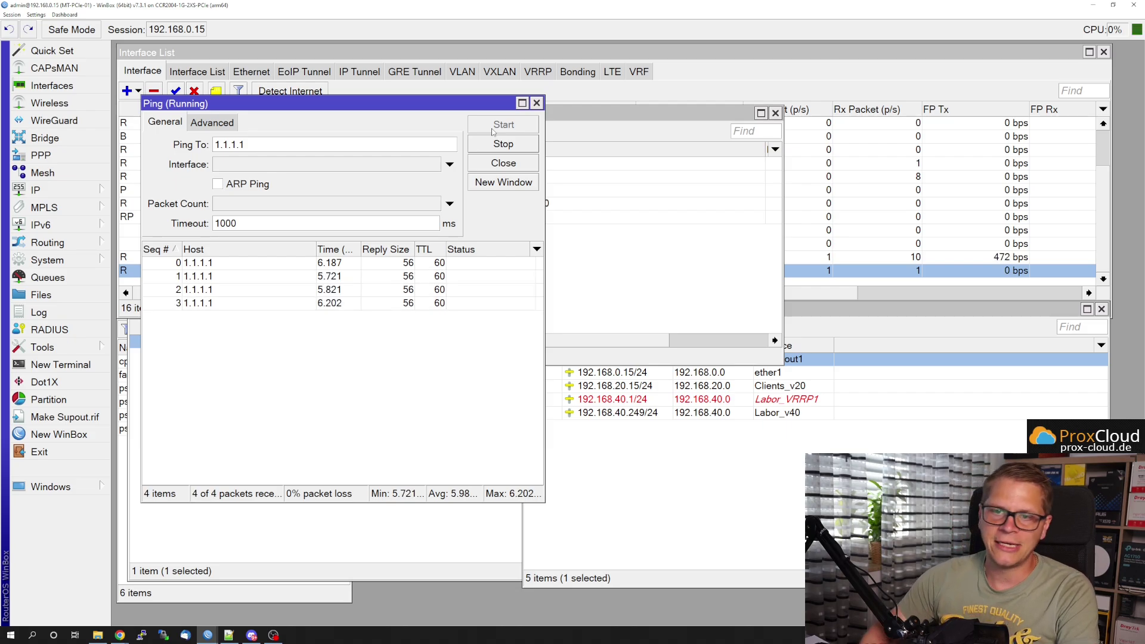
{"action": "left_click", "coordinate": [494, 143]}
{"action": "left_click", "coordinate": [494, 164]}
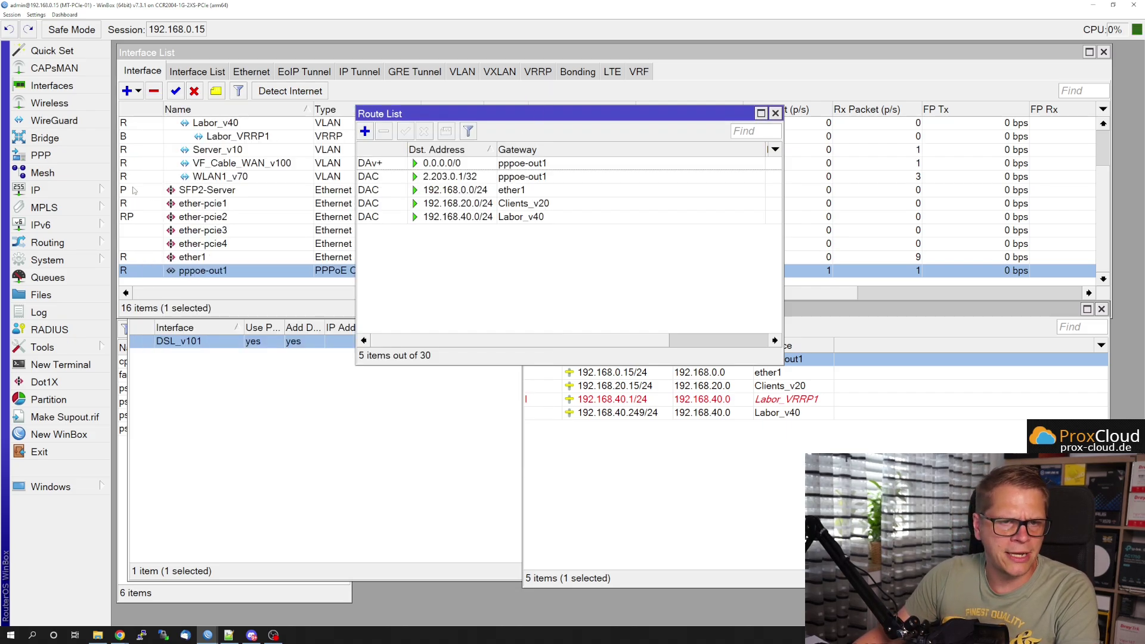
Start a new firewall NAT rule in the srcnat chain with the action masquerade
{"action": "left_click", "coordinate": [60, 190]}
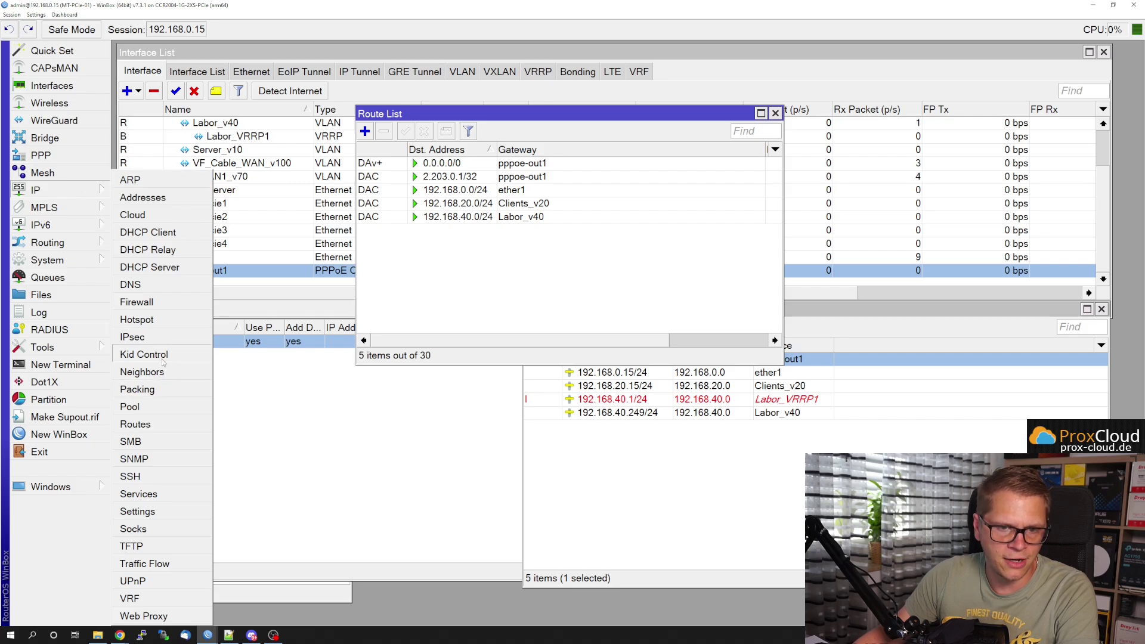
{"action": "left_click", "coordinate": [136, 302]}
{"action": "left_click", "coordinate": [209, 231]}
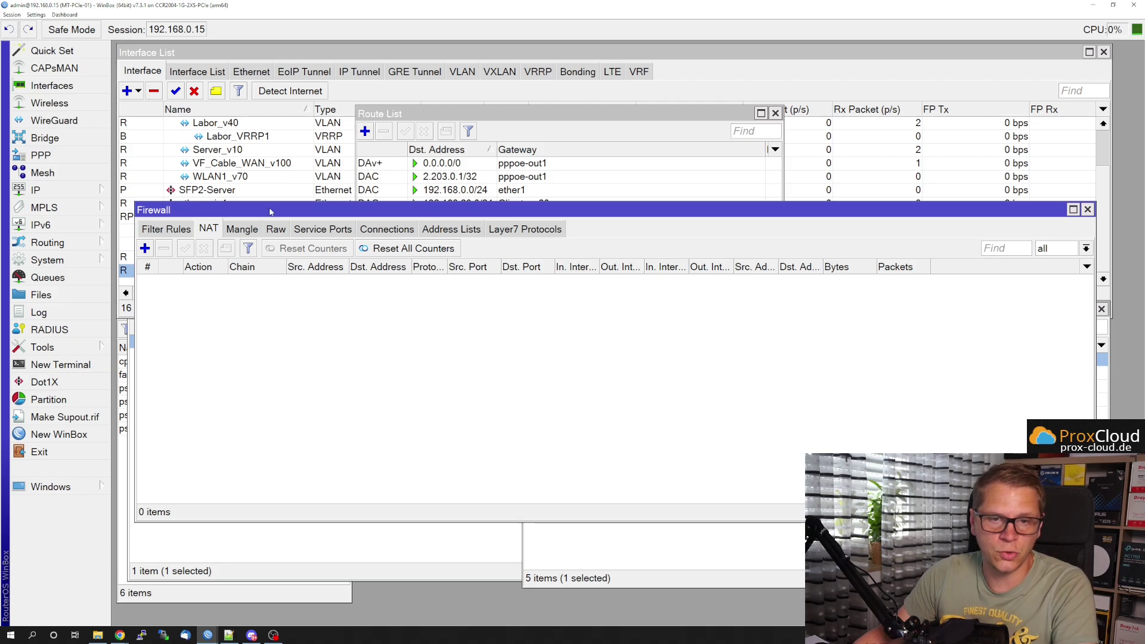
{"action": "left_click_drag", "start_coordinate": [270, 212], "coordinate": [268, 223]}
{"action": "left_click", "coordinate": [143, 260]}
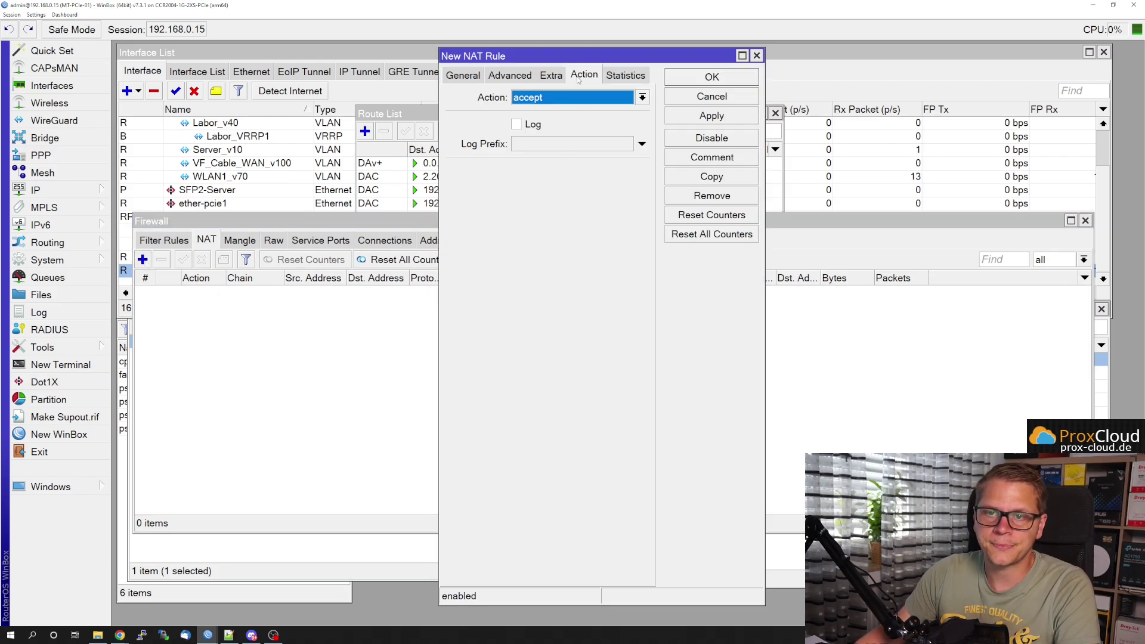
{"action": "left_click", "coordinate": [463, 75]}
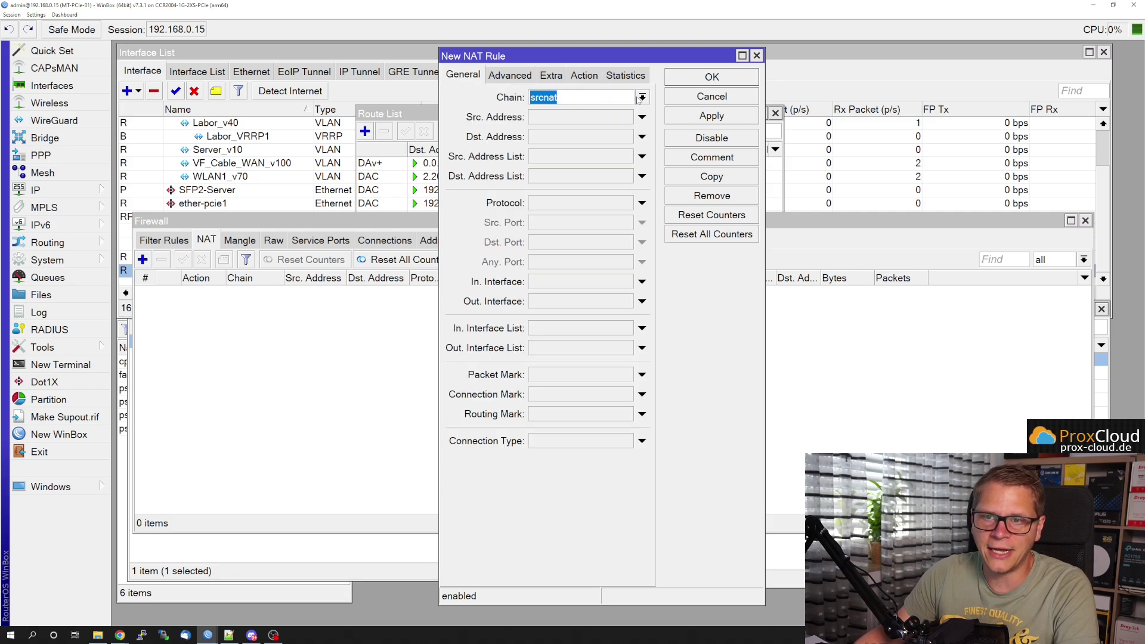
{"action": "left_click", "coordinate": [580, 78]}
{"action": "left_click", "coordinate": [642, 97]}
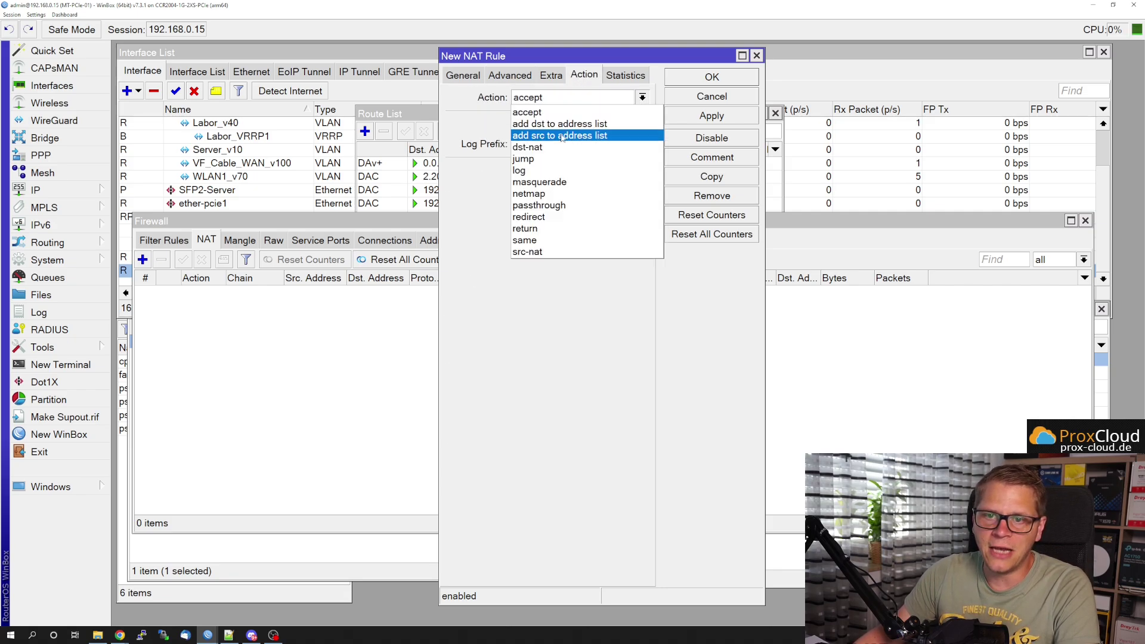
{"action": "left_click", "coordinate": [558, 183]}
Set the NAT rule's outgoing interface to pppoe-out1 and save the rule
{"action": "key", "text": "ctrl+Tab"}
{"action": "key", "text": "ctrl+Tab"}
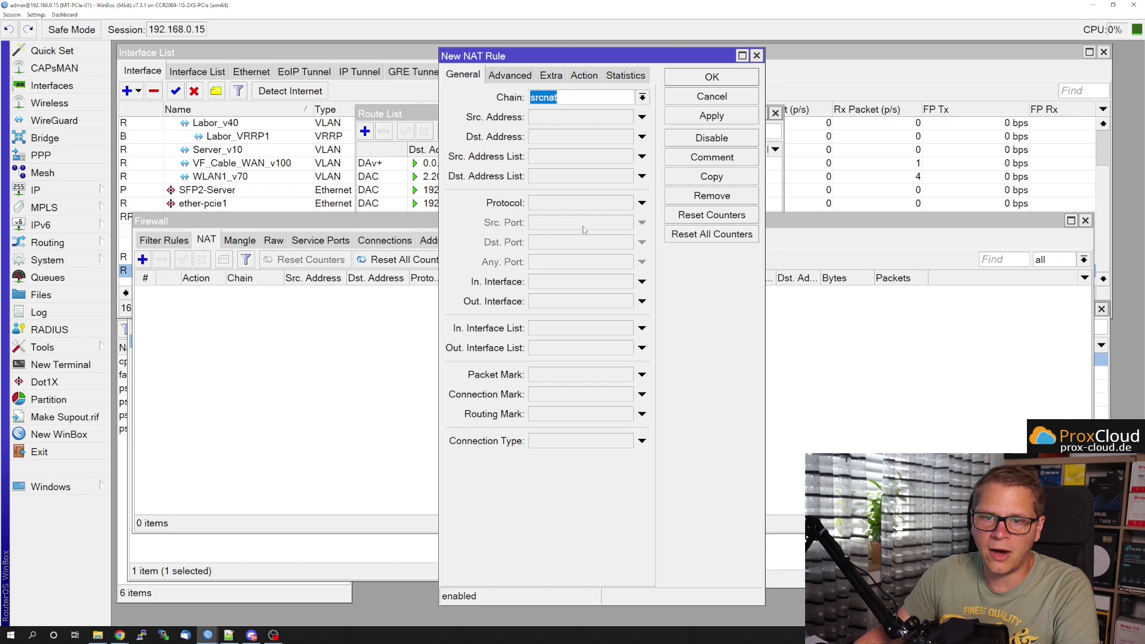
{"action": "left_click", "coordinate": [642, 302]}
{"action": "left_click", "coordinate": [646, 305]}
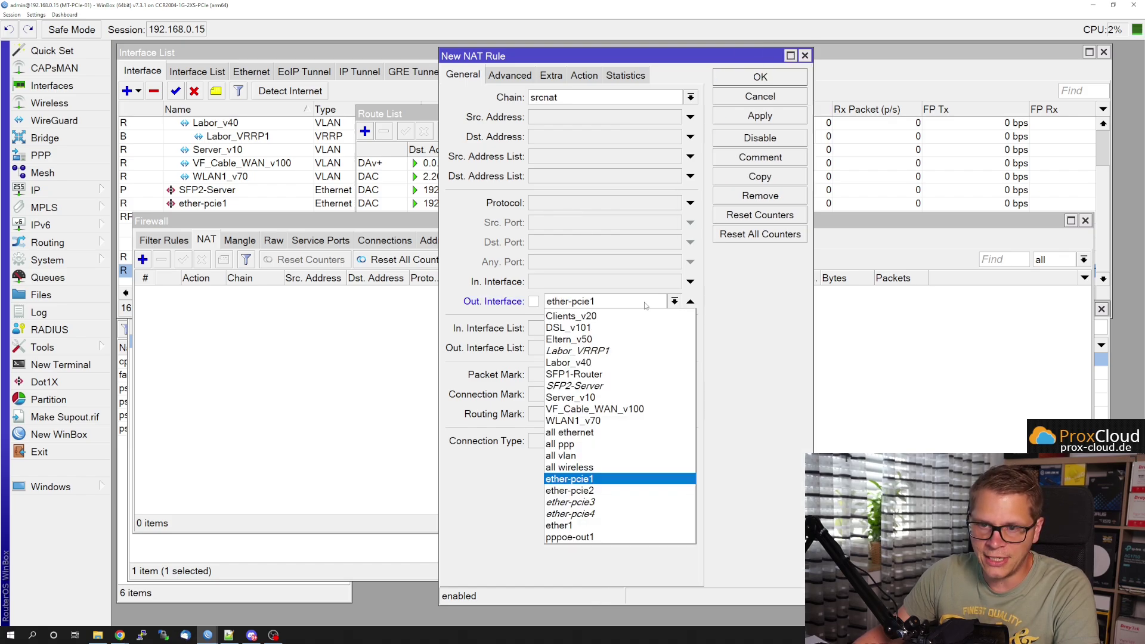
{"action": "left_click", "coordinate": [668, 537]}
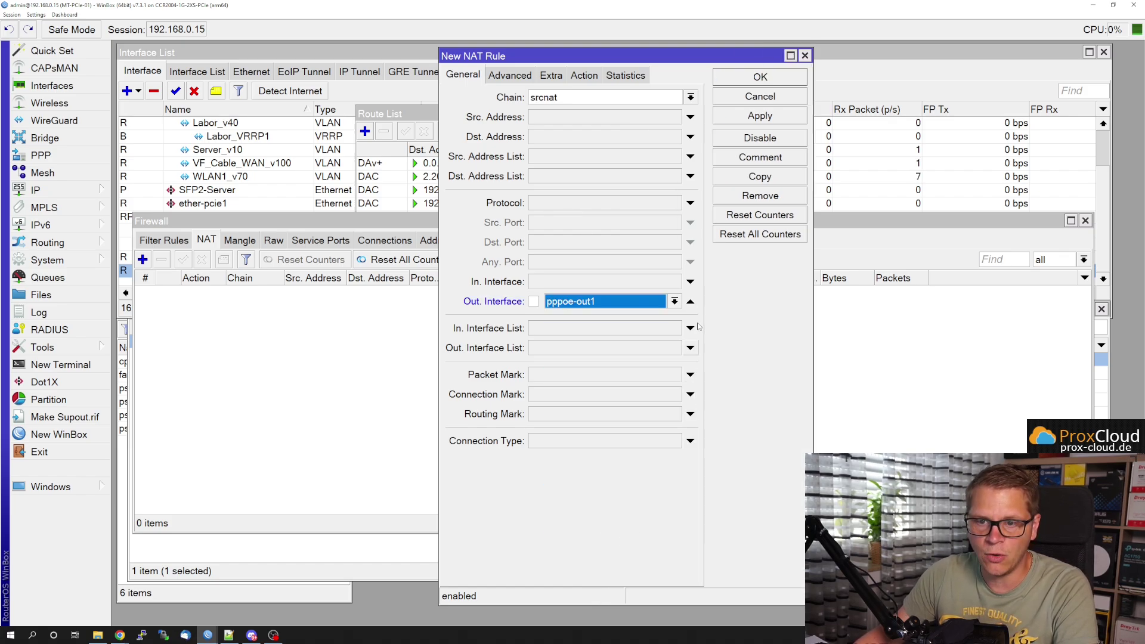
{"action": "left_click", "coordinate": [759, 80]}
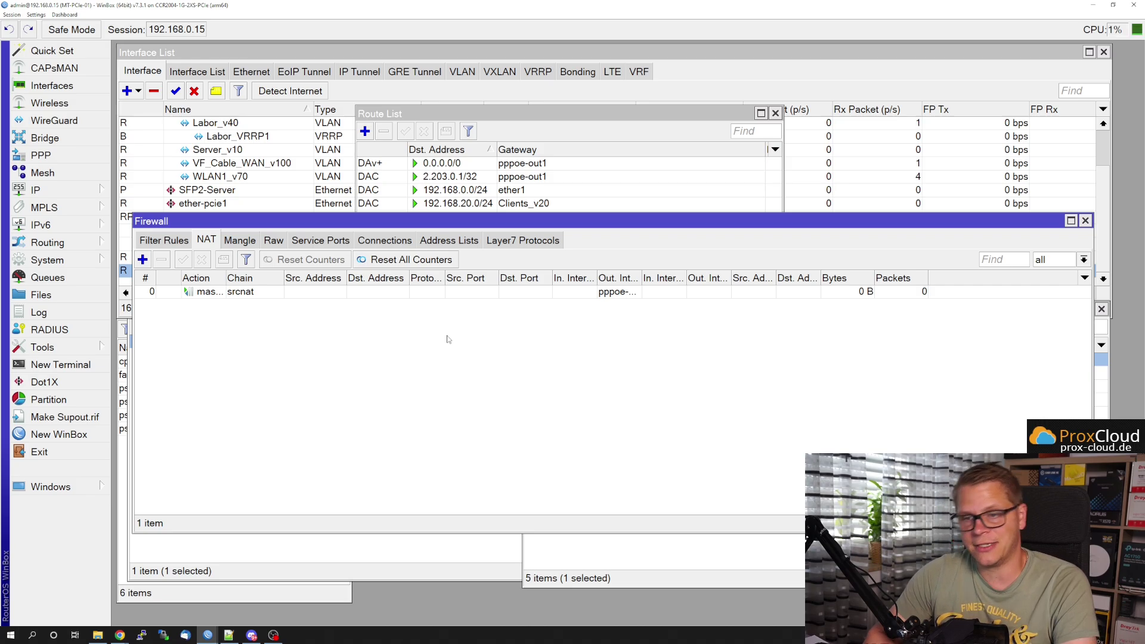
Start a new firewall filter rule with the action drop and the chain input
{"action": "left_click", "coordinate": [165, 241]}
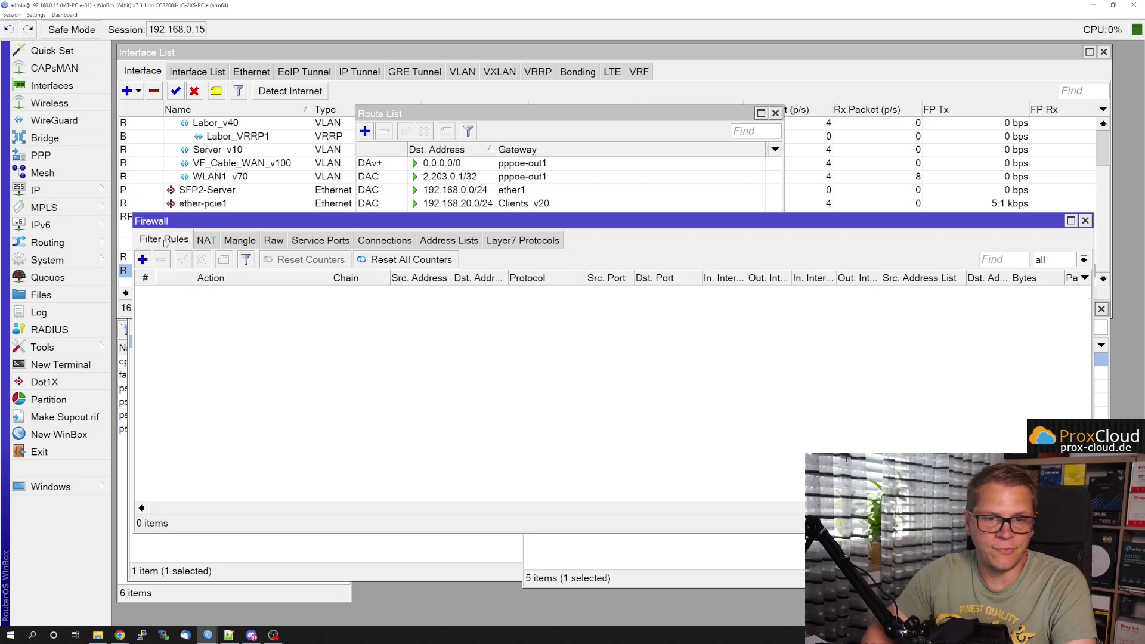
{"action": "left_click", "coordinate": [142, 259]}
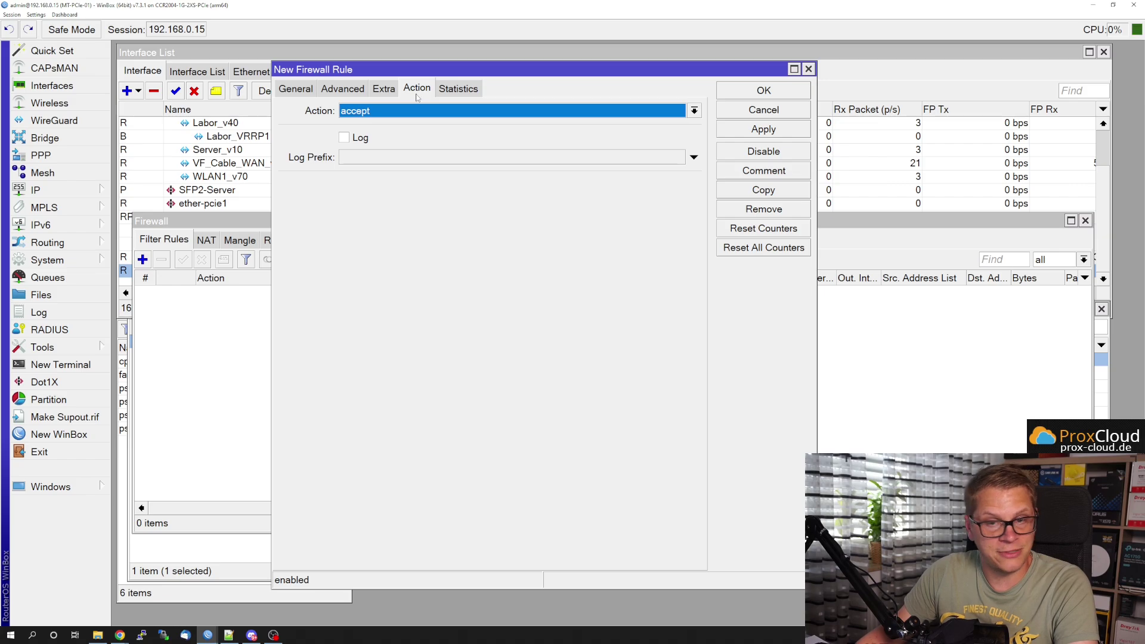
{"action": "left_click", "coordinate": [419, 112]}
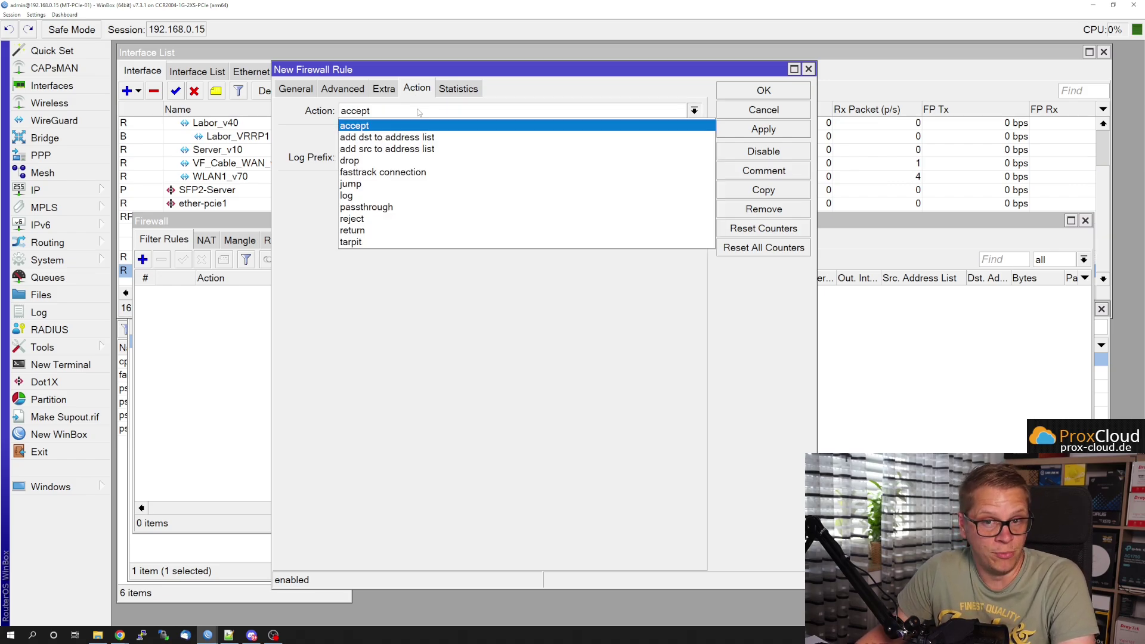
{"action": "left_click", "coordinate": [412, 161]}
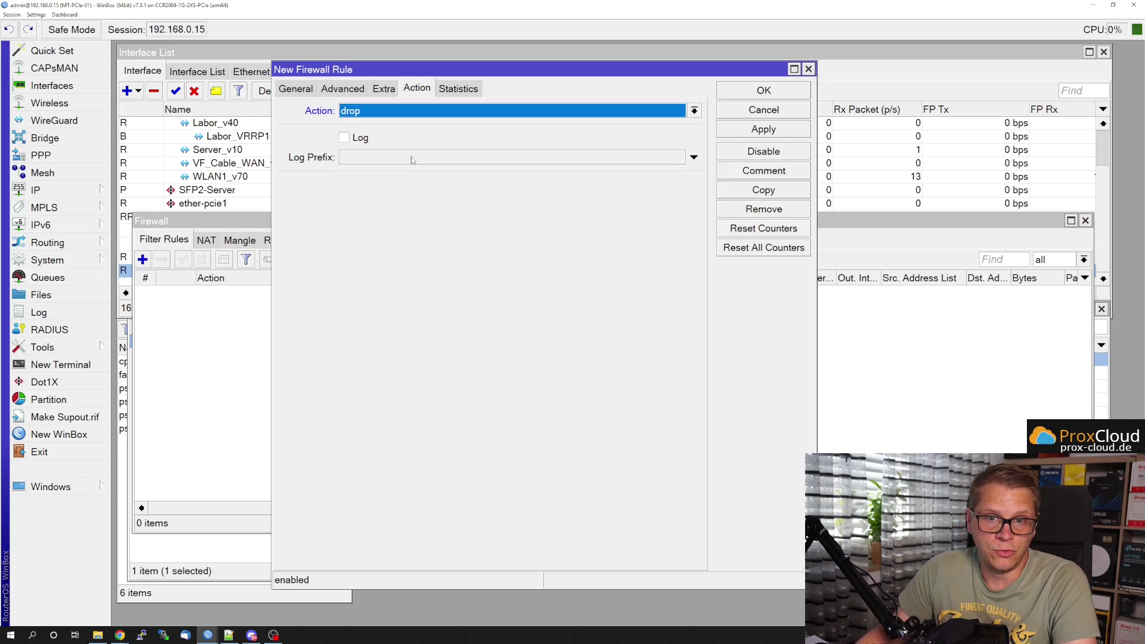
{"action": "left_click", "coordinate": [296, 90]}
{"action": "type", "text": "forward"}
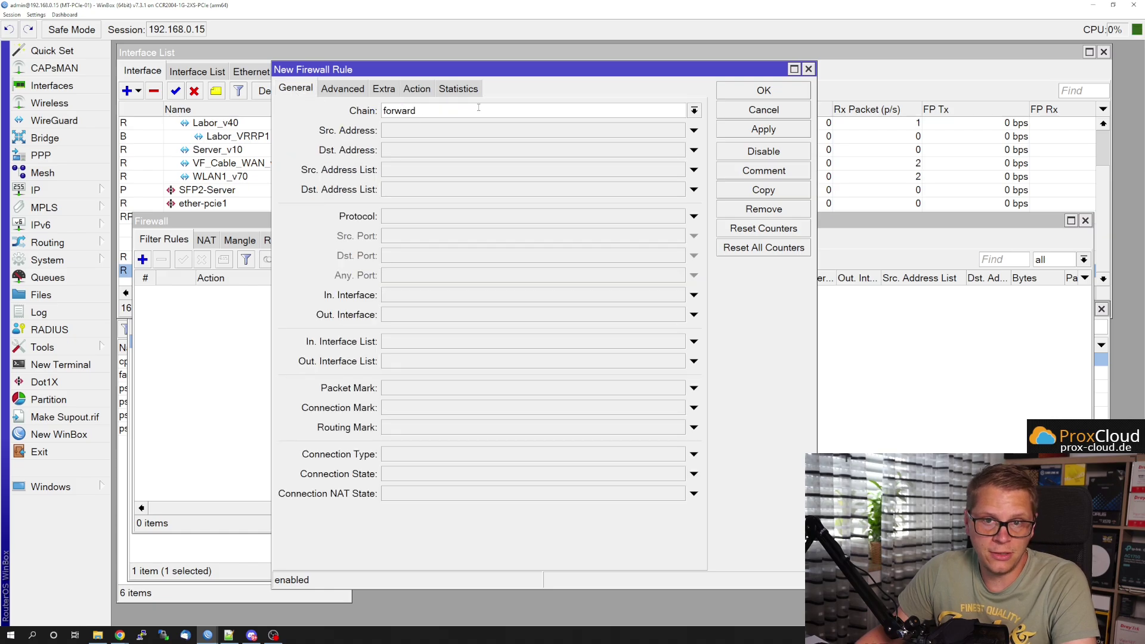
{"action": "left_click", "coordinate": [694, 111]}
{"action": "left_click", "coordinate": [546, 133]}
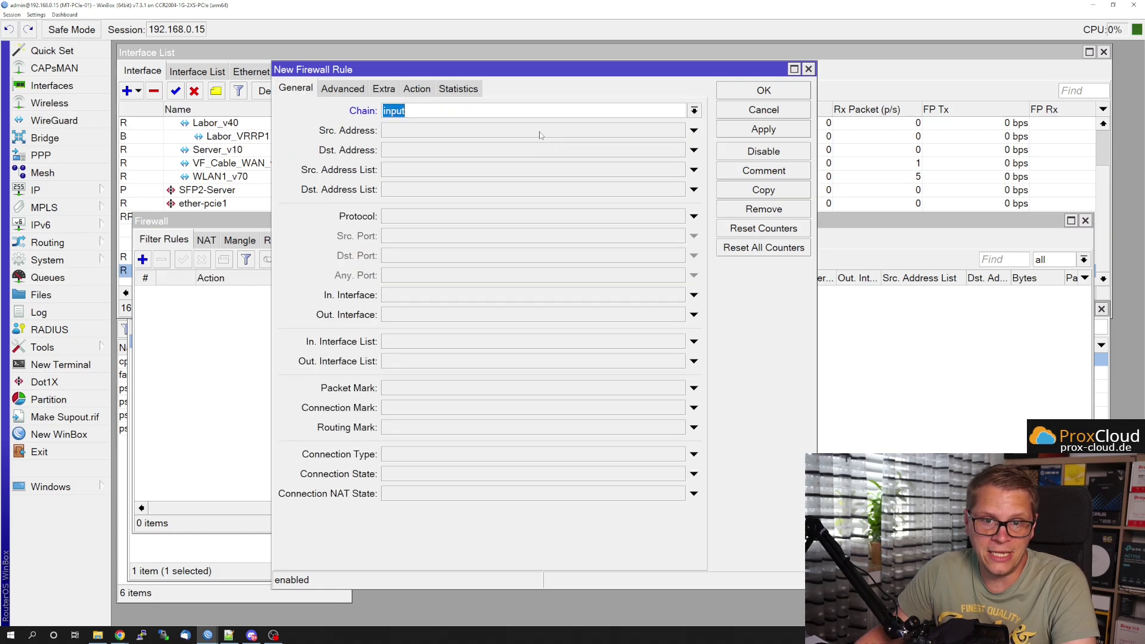
Set the filter rule's incoming interface to pppoe-out1 and save the rule
{"action": "left_click", "coordinate": [693, 295]}
{"action": "left_click", "coordinate": [678, 295]}
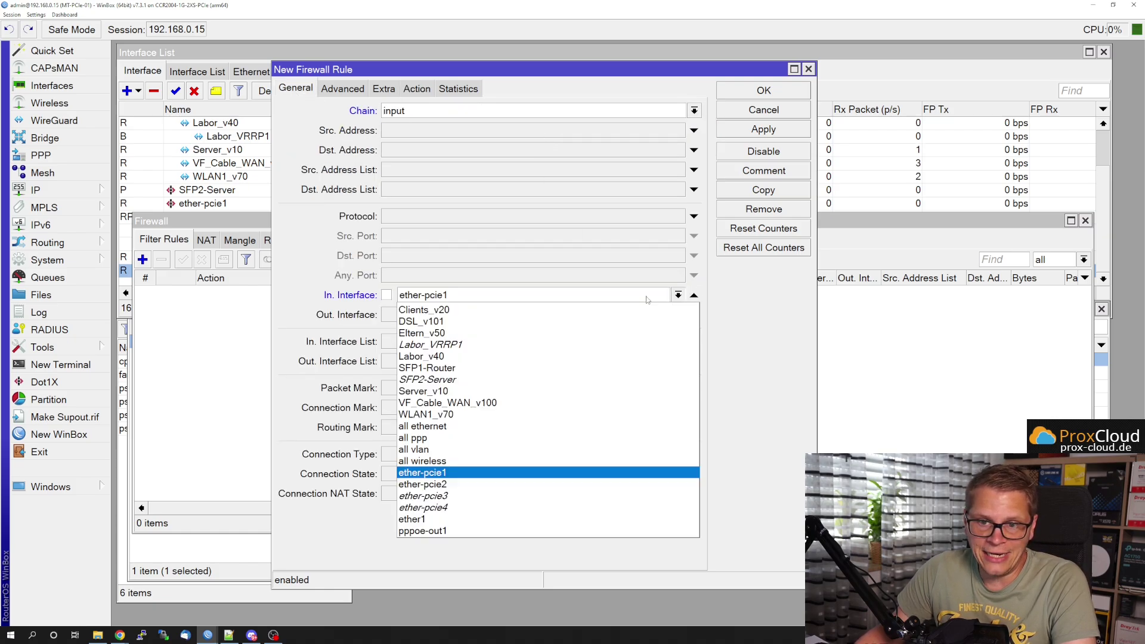
{"action": "left_click", "coordinate": [482, 530]}
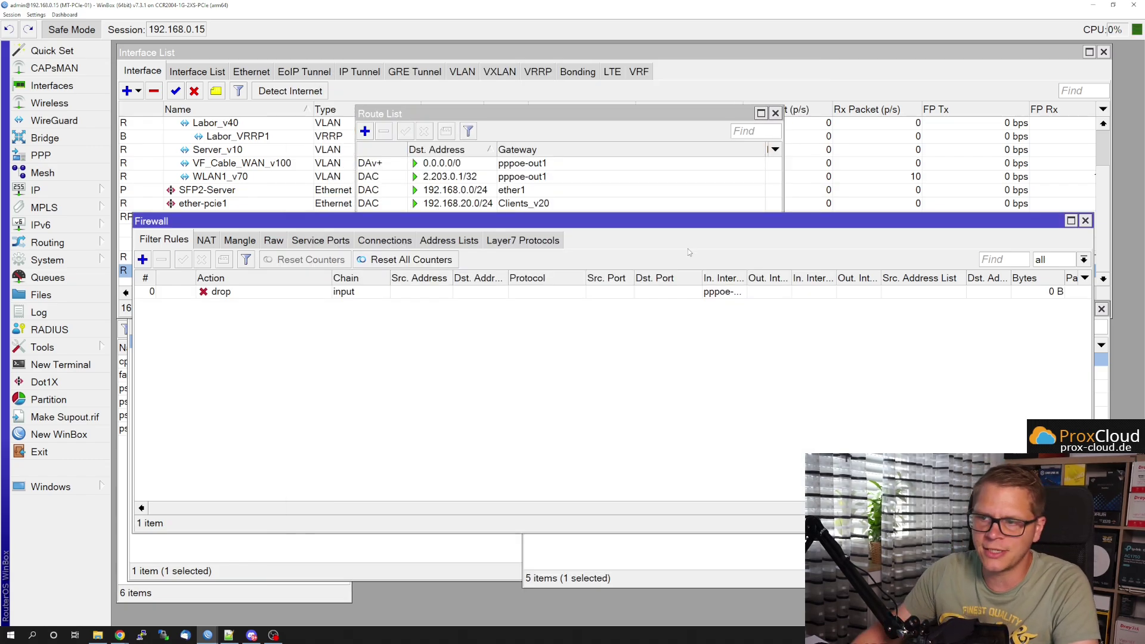
Narrow the Bytes, Dst. Port and Protocol columns of the filter rules so the packet counters fit in view
{"action": "left_click_drag", "start_coordinate": [1066, 278], "coordinate": [1043, 278]}
{"action": "left_click_drag", "start_coordinate": [702, 278], "coordinate": [671, 278]}
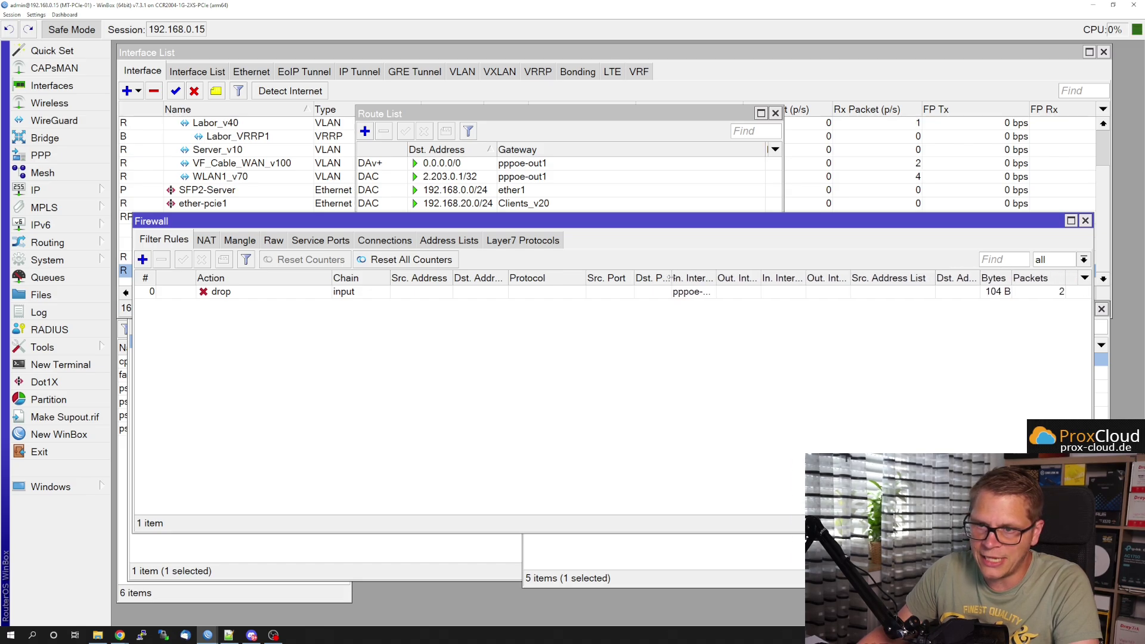
{"action": "left_click_drag", "start_coordinate": [584, 278], "coordinate": [555, 278]}
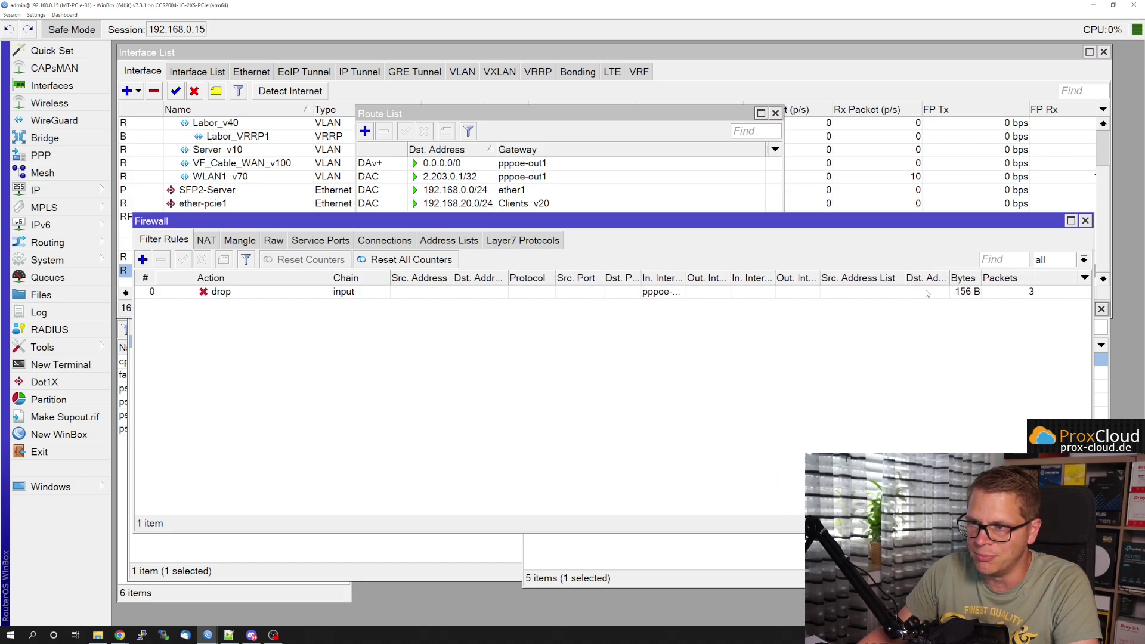